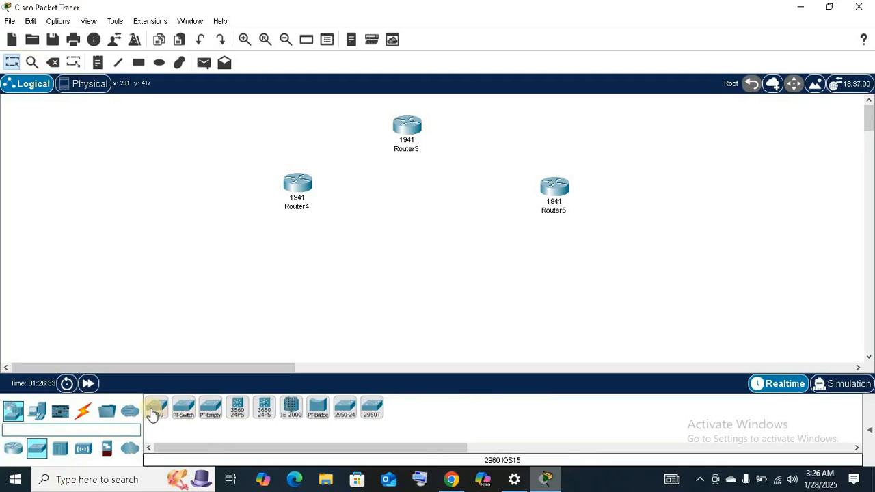
Place two 2960 switches in the workspace, one below Router4 and one below Router5.
{"action": "left_click", "coordinate": [152, 413]}
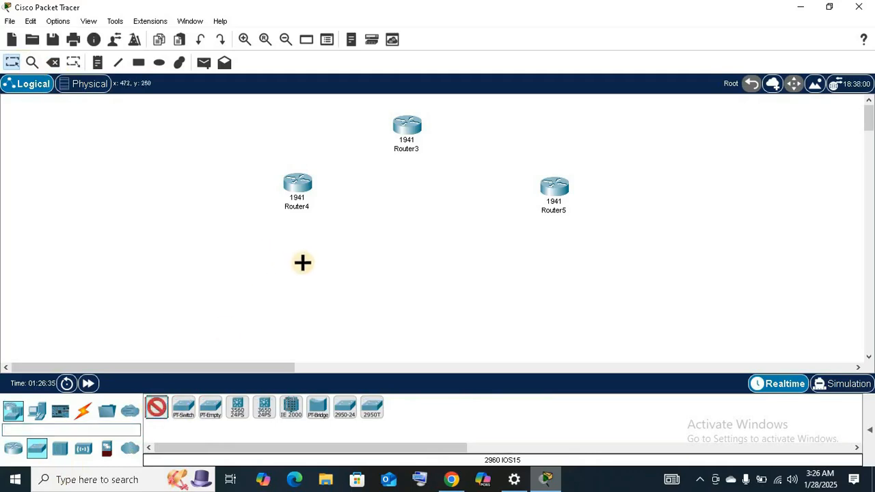
{"action": "left_click", "coordinate": [560, 254]}
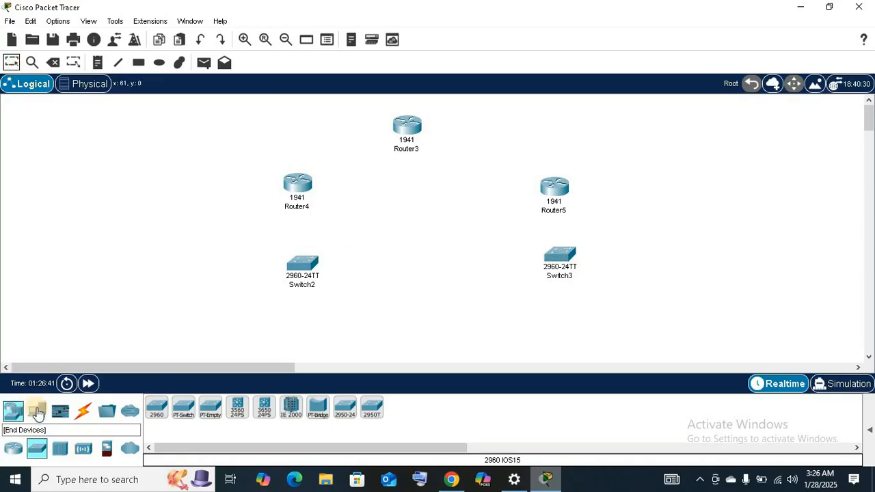
{"action": "key", "text": "Escape"}
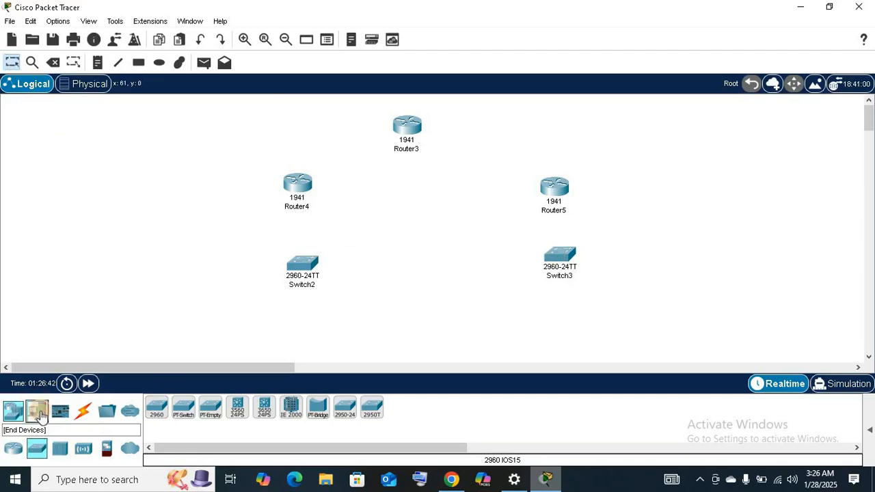
Place two PC end devices, one below Switch2 and one below Switch3.
{"action": "left_click", "coordinate": [154, 410]}
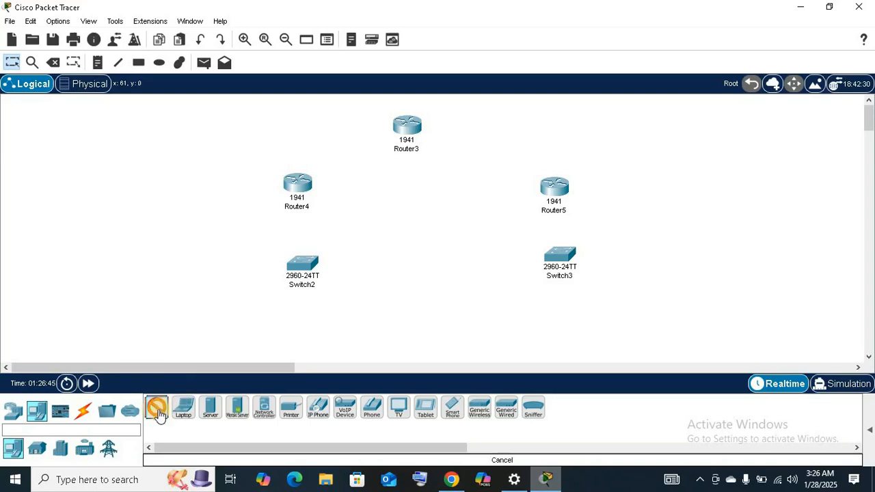
{"action": "left_click", "coordinate": [289, 319]}
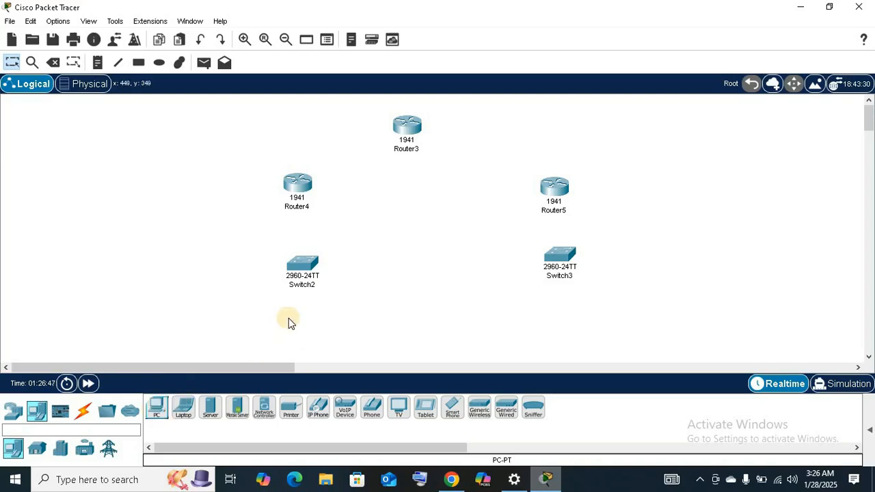
{"action": "left_click", "coordinate": [154, 408]}
{"action": "left_click", "coordinate": [294, 337]}
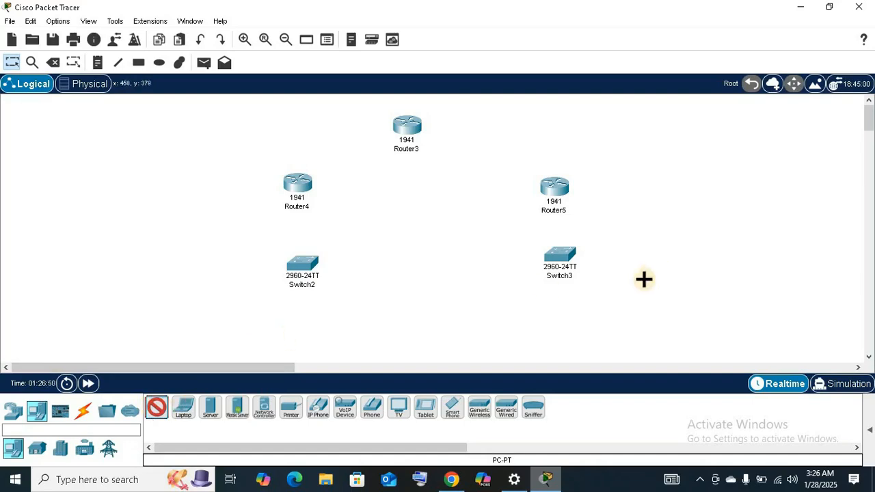
{"action": "left_click", "coordinate": [568, 328]}
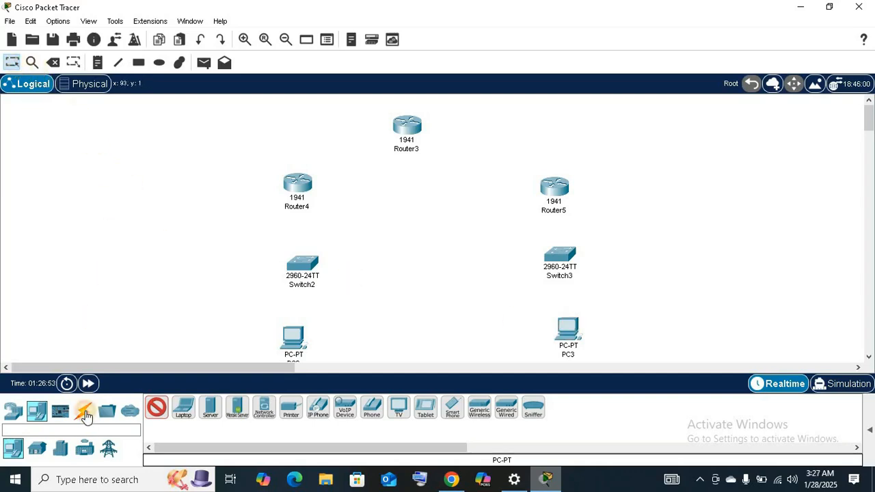
Cable Router3 to Router4 and to Router5 using the automatically chosen connection type.
{"action": "left_click", "coordinate": [85, 414]}
{"action": "left_click", "coordinate": [157, 409]}
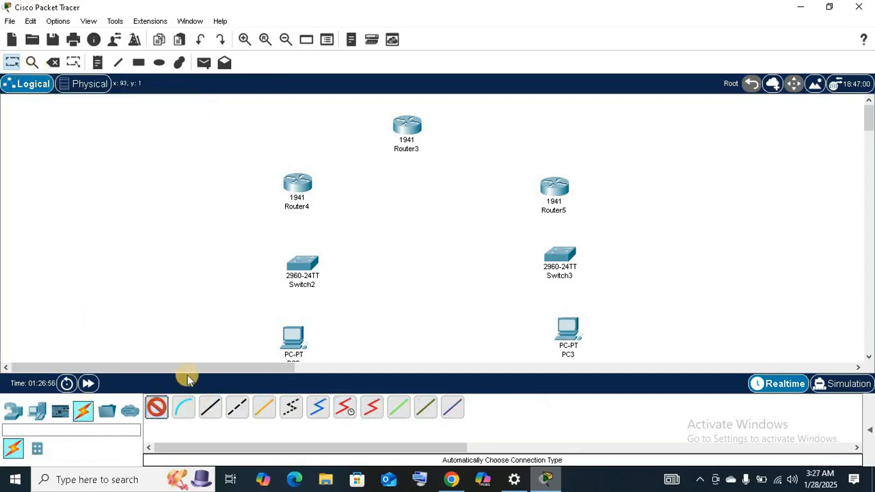
{"action": "left_click", "coordinate": [405, 124]}
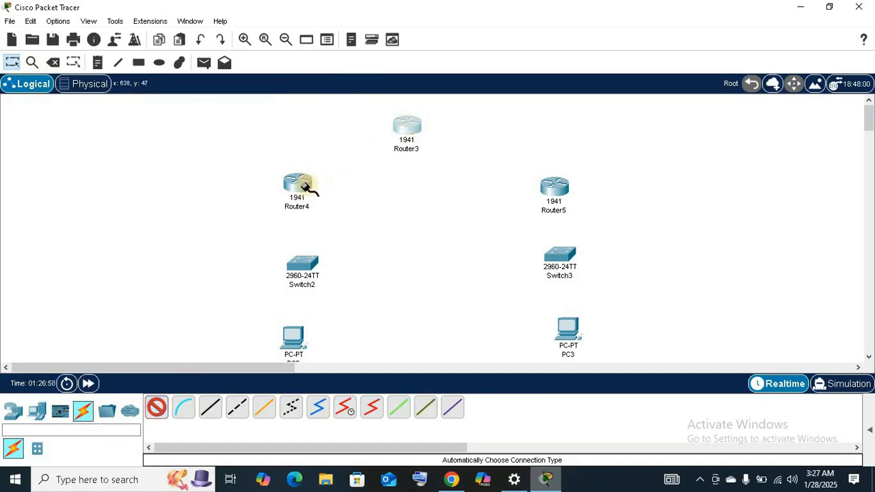
{"action": "left_click", "coordinate": [302, 185]}
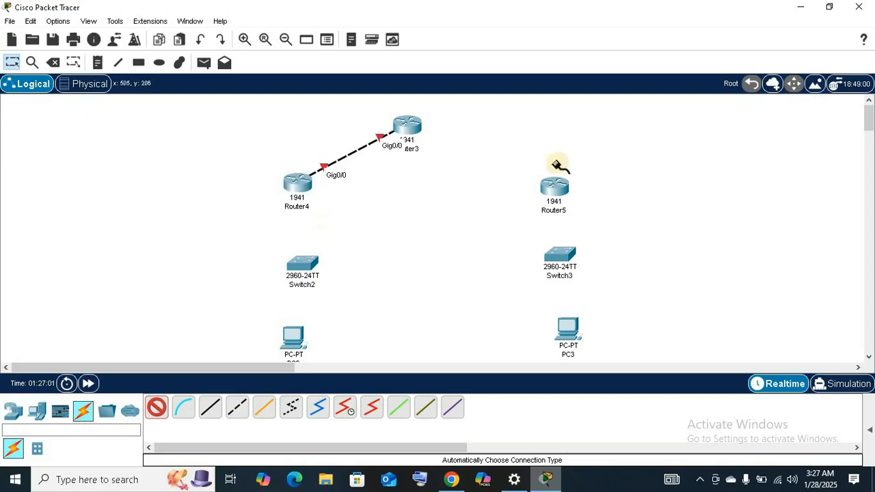
{"action": "left_click", "coordinate": [560, 185]}
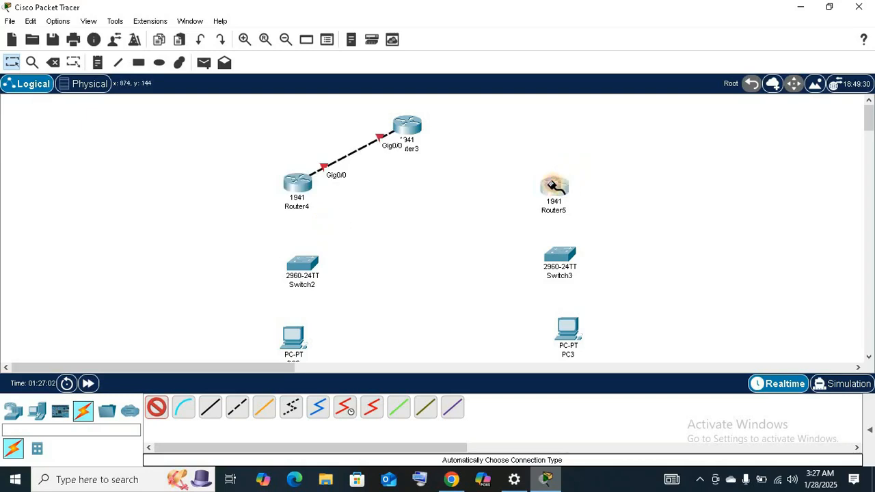
{"action": "left_click", "coordinate": [408, 129]}
Connect Switch2 to Router4 and Switch3 to Router5 with automatically chosen cables.
{"action": "left_click", "coordinate": [316, 263]}
{"action": "left_click", "coordinate": [298, 182]}
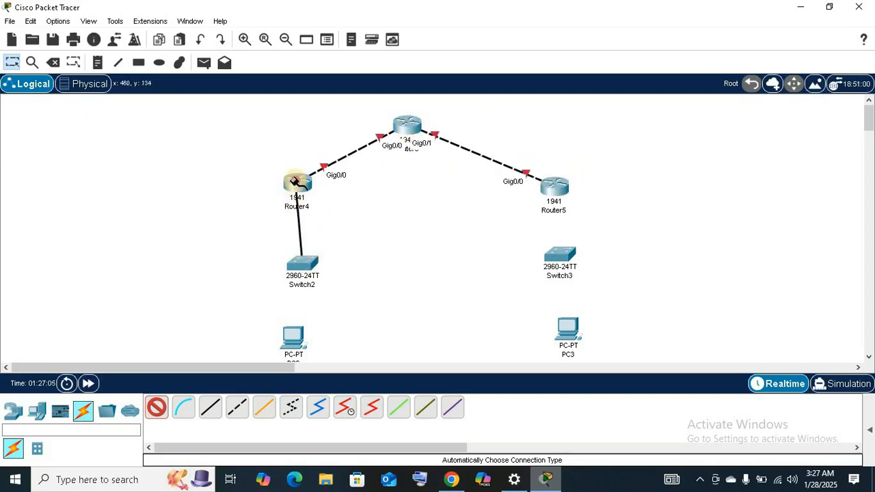
{"action": "left_click", "coordinate": [555, 185]}
{"action": "left_click", "coordinate": [562, 251]}
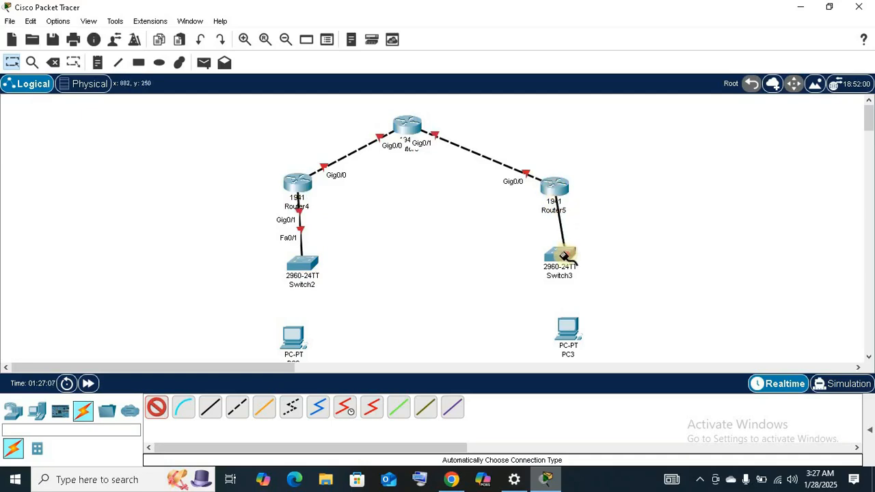
Connect PC3 to Switch3 and the other PC to Switch2, and return to the selection tool.
{"action": "left_click", "coordinate": [569, 315]}
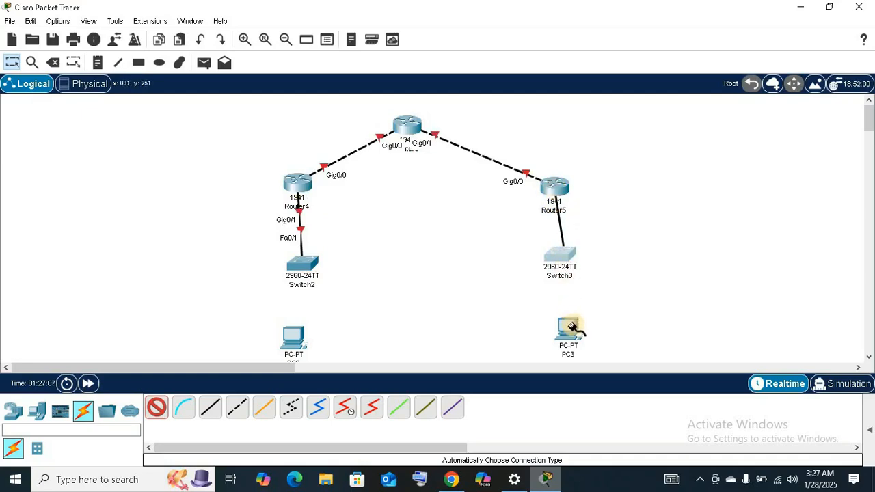
{"action": "left_click", "coordinate": [559, 254]}
{"action": "left_click", "coordinate": [303, 266]}
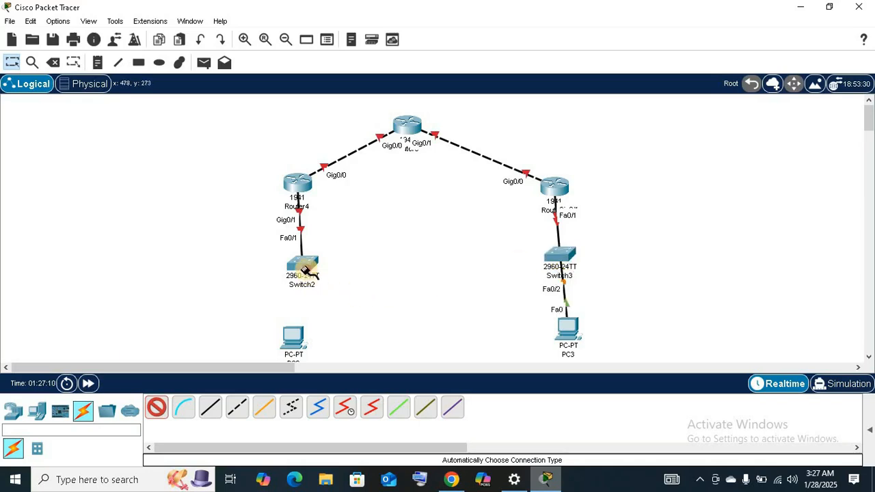
{"action": "left_click", "coordinate": [294, 335]}
{"action": "left_click", "coordinate": [17, 66]}
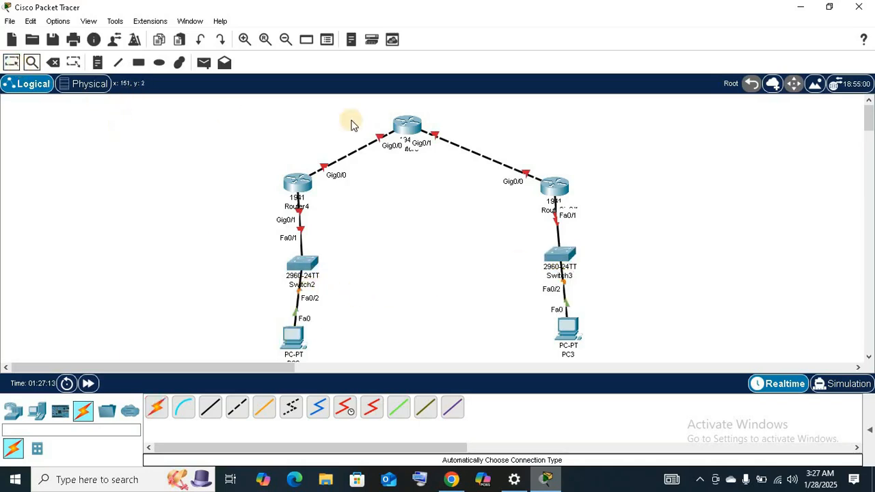
Spread the three routers farther apart and line up each switch and PC vertically beneath its router.
{"action": "left_click_drag", "start_coordinate": [561, 191], "coordinate": [625, 177]}
{"action": "left_click_drag", "start_coordinate": [438, 123], "coordinate": [471, 113]}
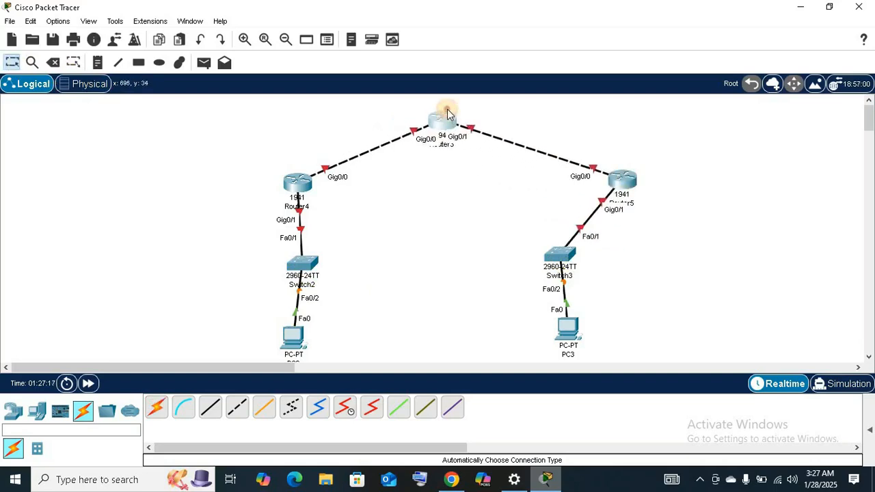
{"action": "left_click_drag", "start_coordinate": [296, 185], "coordinate": [284, 171]}
{"action": "left_click_drag", "start_coordinate": [301, 268], "coordinate": [289, 265]}
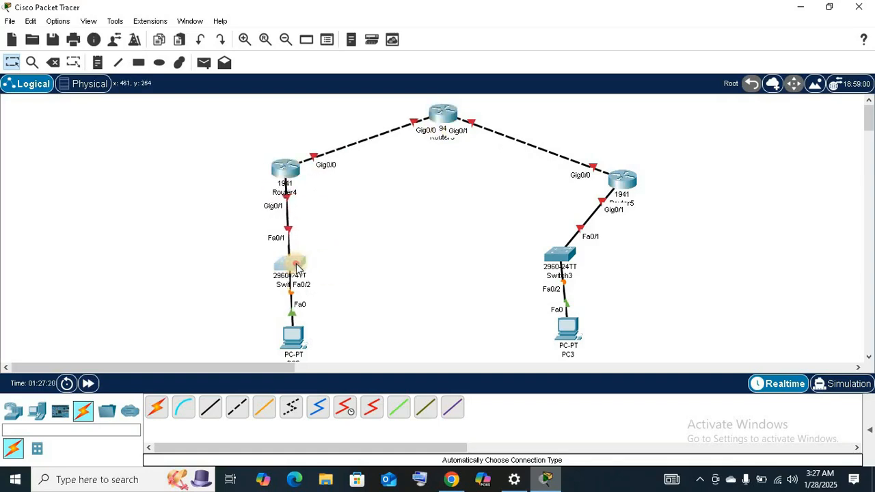
{"action": "left_click_drag", "start_coordinate": [298, 339], "coordinate": [293, 342]}
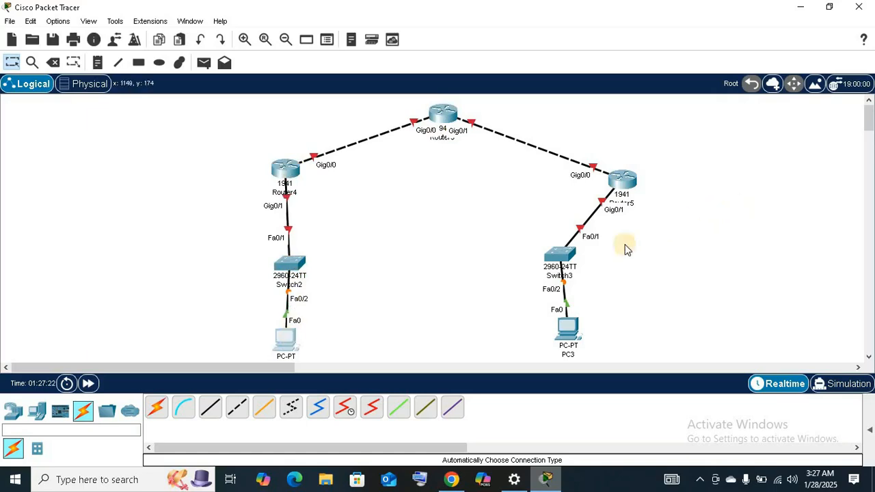
{"action": "left_click_drag", "start_coordinate": [560, 256], "coordinate": [626, 273]}
{"action": "left_click_drag", "start_coordinate": [583, 336], "coordinate": [622, 352]}
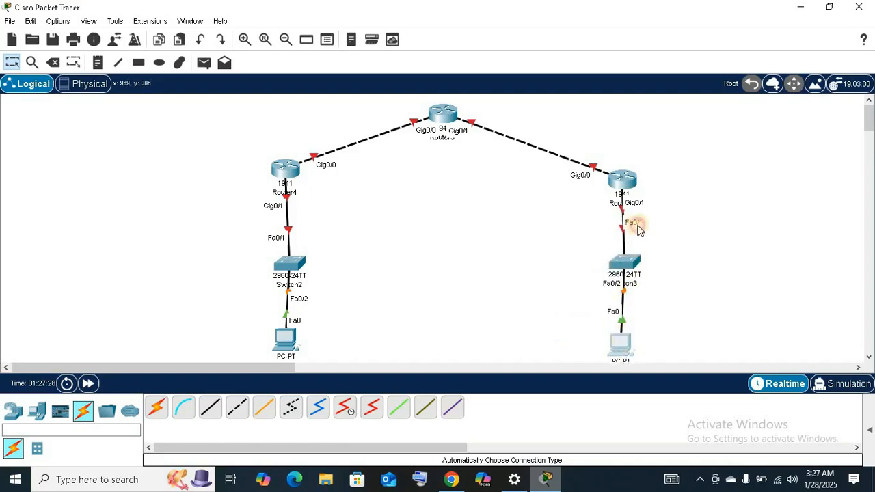
{"action": "mouse_move", "coordinate": [449, 120]}
{"action": "left_mouse_down"}
{"action": "mouse_move", "coordinate": [444, 110]}
{"action": "mouse_move", "coordinate": [458, 183]}
{"action": "mouse_move", "coordinate": [449, 122]}
{"action": "left_mouse_up"}
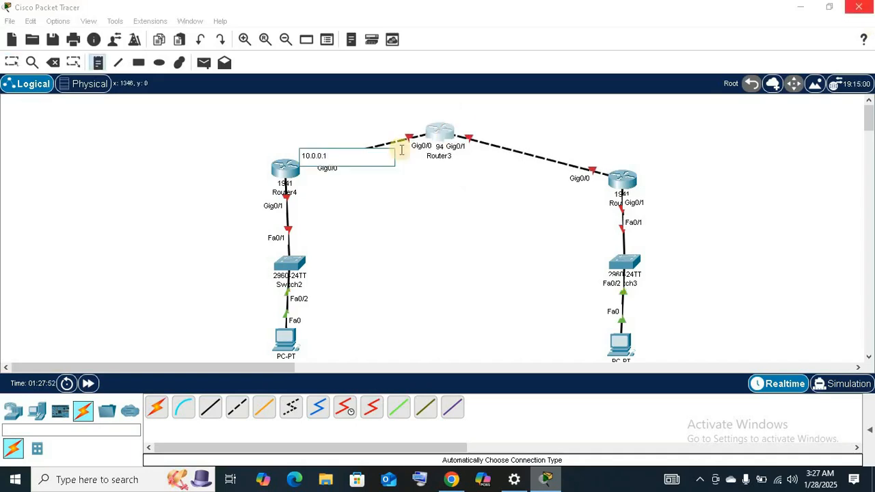
Add the note 10.0.0.2 at Router3's Gig0/0 end and move both 10.0.0.x notes clear above the link.
{"action": "left_click", "coordinate": [393, 127]}
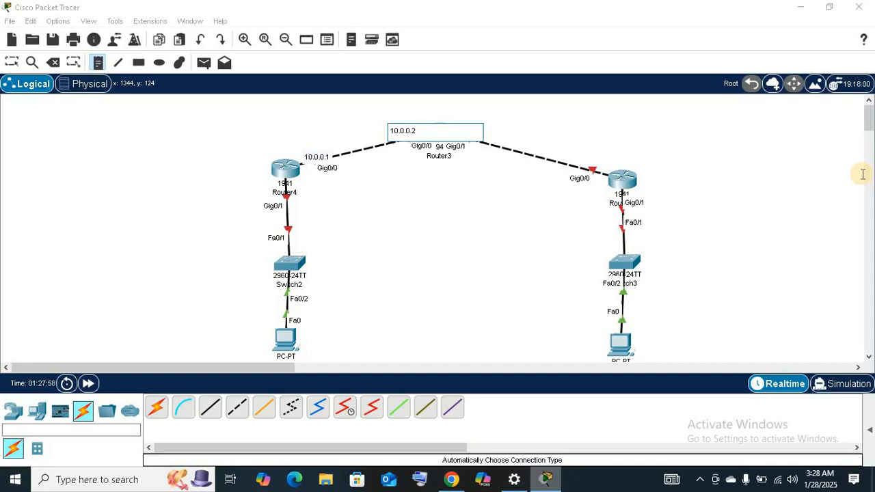
{"action": "left_click", "coordinate": [13, 64]}
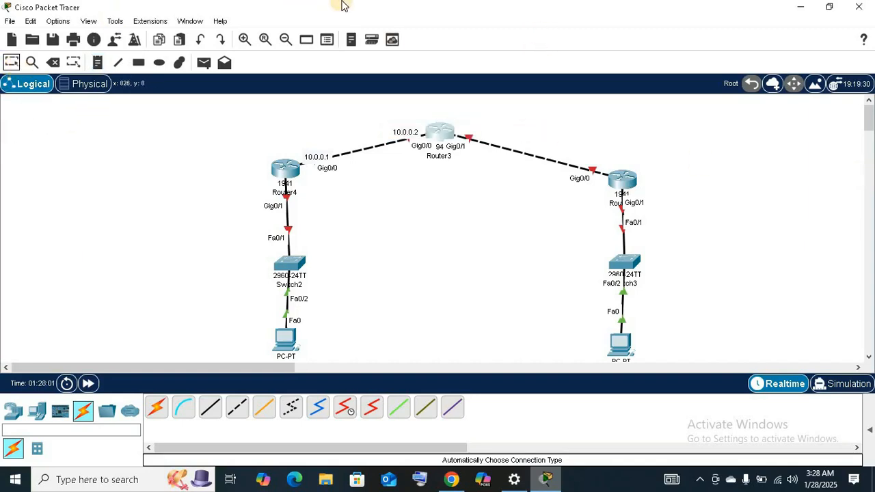
{"action": "left_click", "coordinate": [313, 152]}
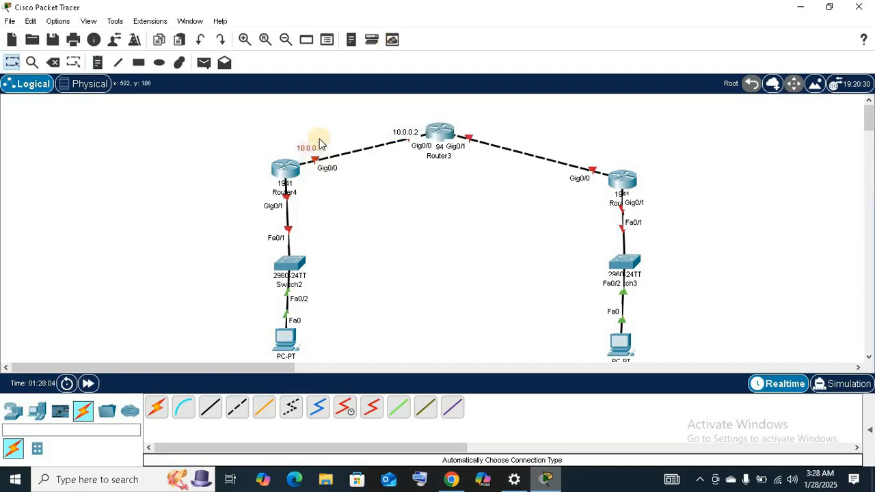
{"action": "left_click", "coordinate": [402, 125]}
{"action": "left_click_drag", "start_coordinate": [402, 131], "coordinate": [401, 121]}
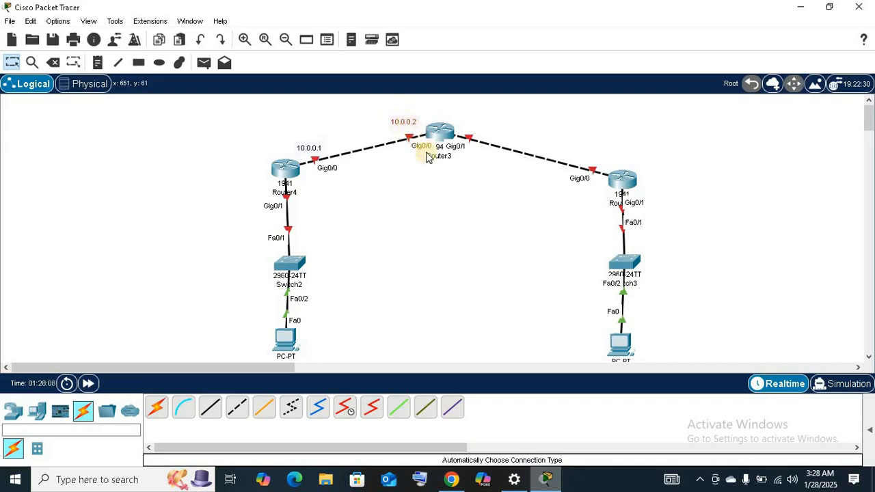
Add the notes 20.0.0.2 at Router3's Gig0/1 end and 20.0.0.1 at Router5's Gig0/0 end.
{"action": "left_click", "coordinate": [96, 68]}
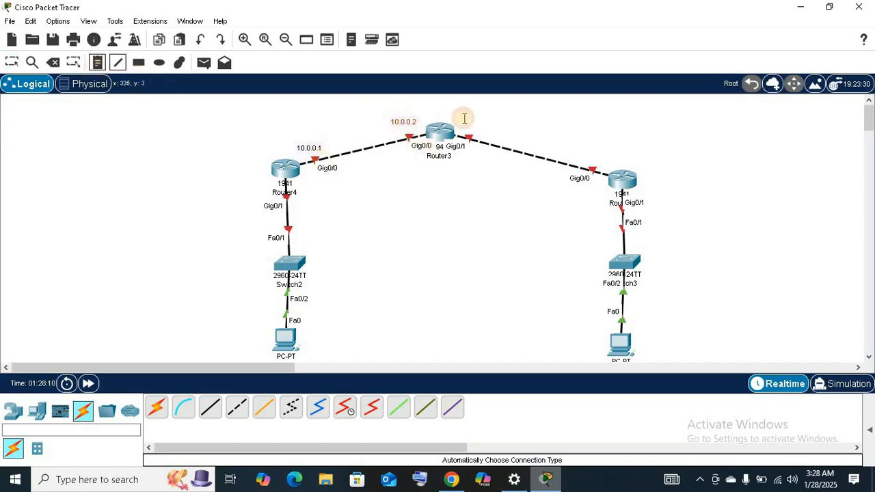
{"action": "left_click", "coordinate": [469, 124]}
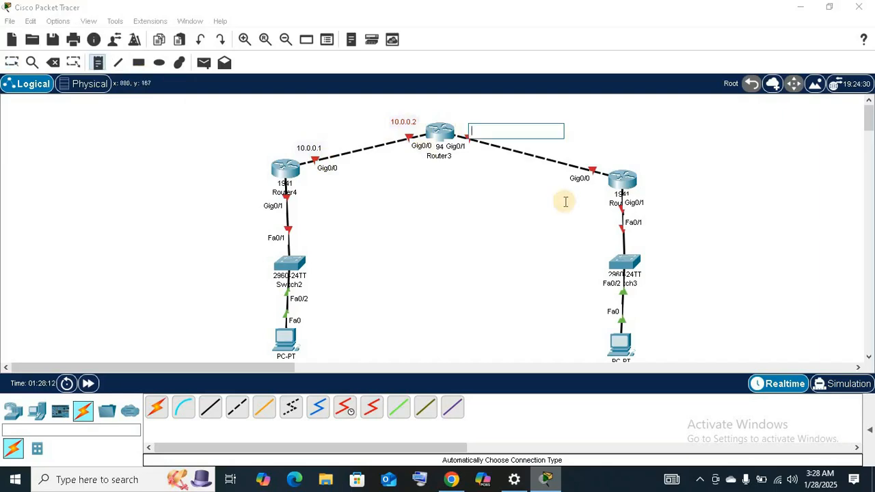
{"action": "type", "text": "20.0."}
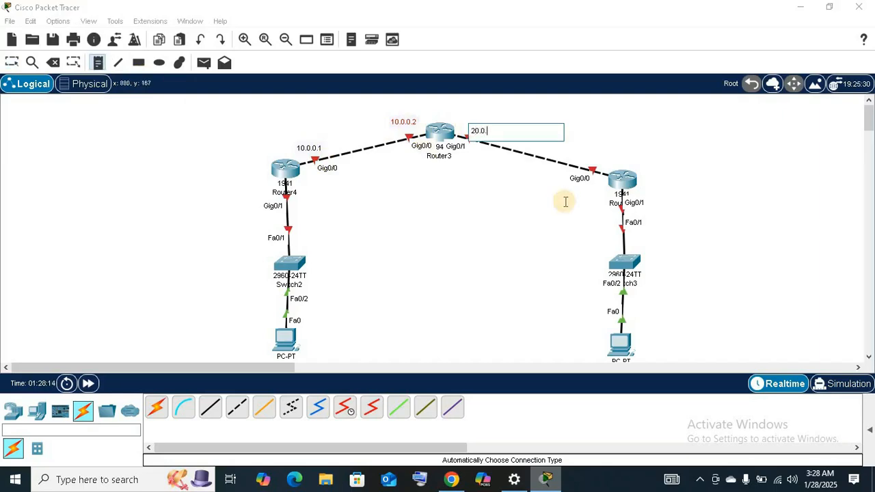
{"action": "type", "text": "0.2"}
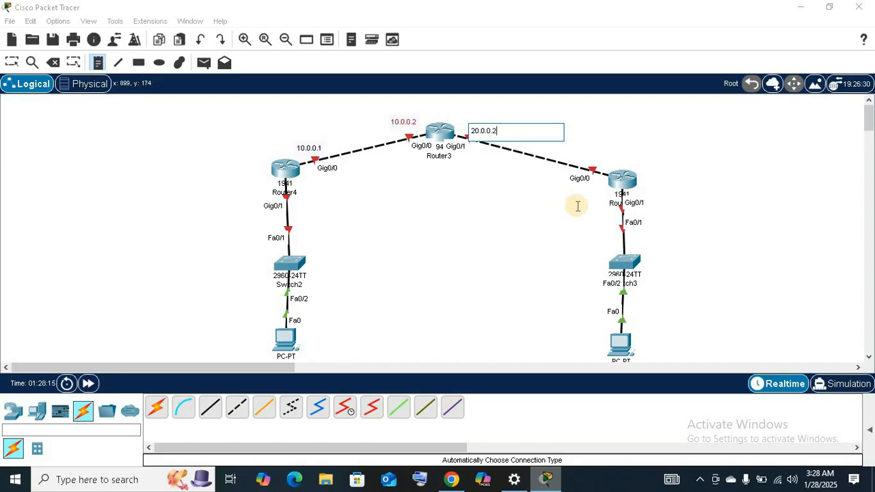
{"action": "left_click", "coordinate": [586, 158]}
{"action": "type", "text": "20.0.0.1"}
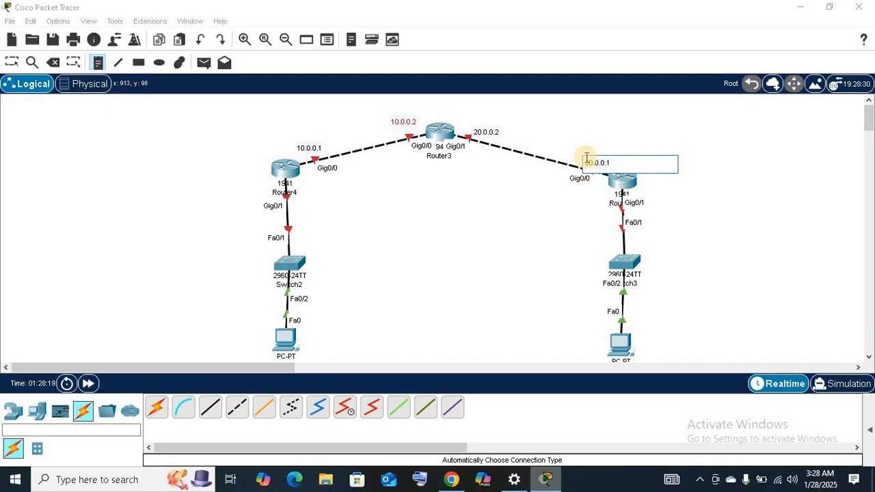
Move the 20.0.0.2 and 20.0.0.1 notes clear above the link between Router3 and Router5.
{"action": "left_click", "coordinate": [11, 62]}
{"action": "left_click_drag", "start_coordinate": [492, 135], "coordinate": [486, 126]}
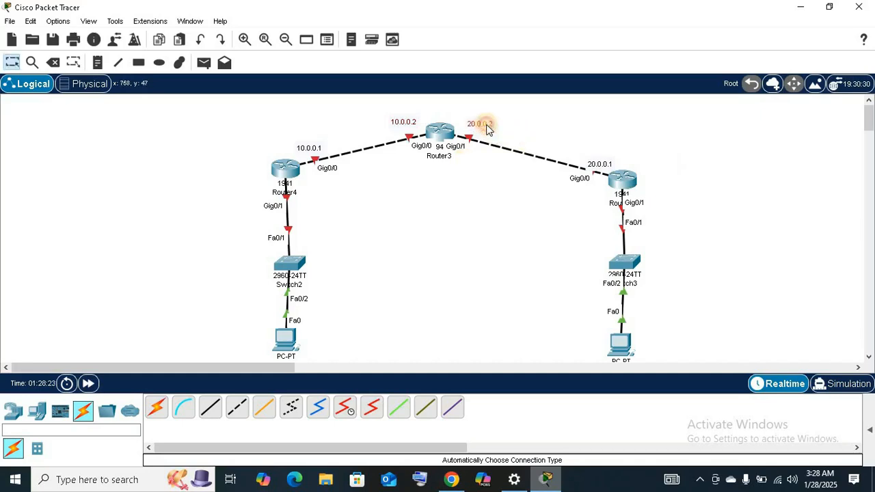
{"action": "left_click_drag", "start_coordinate": [579, 159], "coordinate": [567, 154]}
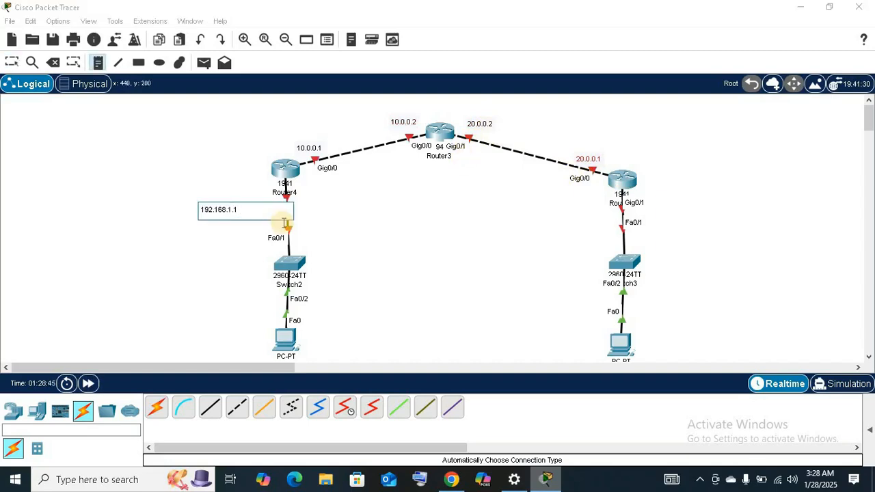
Add the note 192.168.1.2 beside the PC under Switch2 and move the 192.168.1.1 note closer to Router4's Gig0/1 port.
{"action": "left_click", "coordinate": [223, 342]}
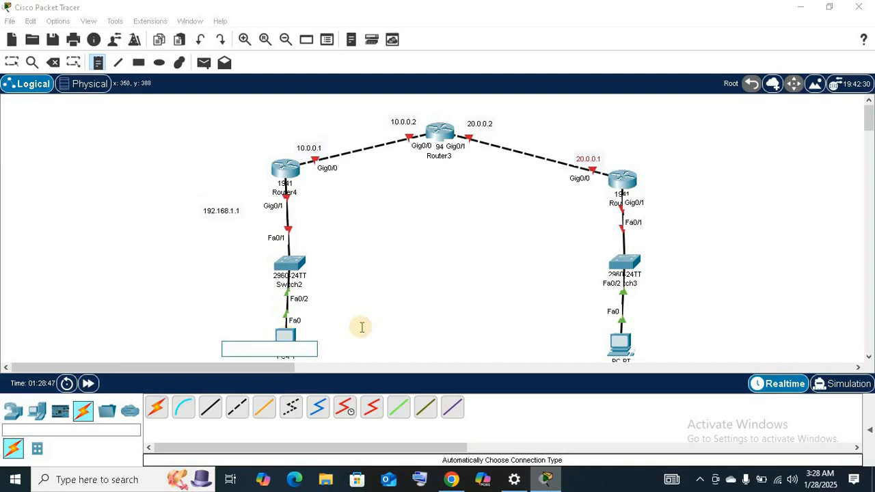
{"action": "type", "text": "192.168.1.2"}
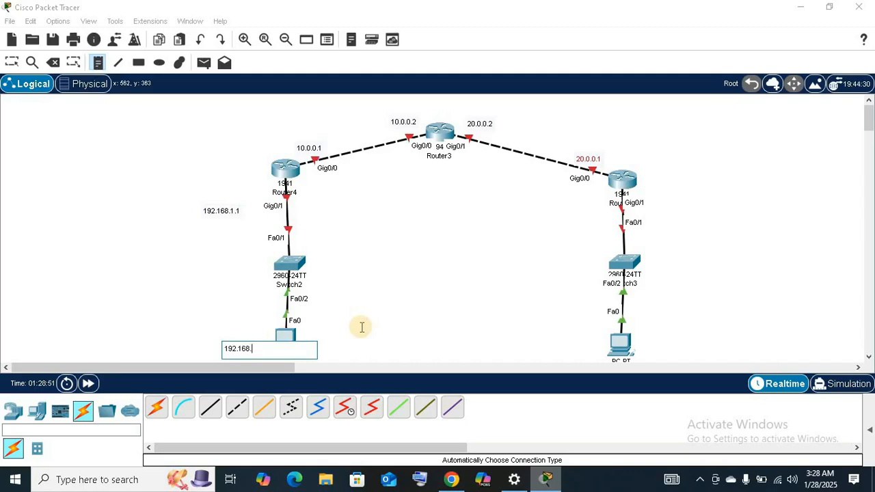
{"action": "left_click", "coordinate": [11, 62]}
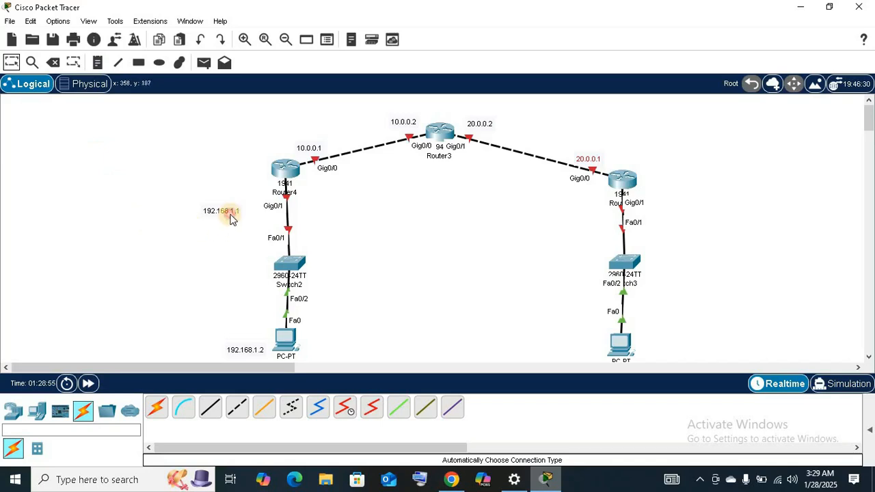
{"action": "mouse_move", "coordinate": [233, 218]}
{"action": "left_mouse_down"}
{"action": "mouse_move", "coordinate": [256, 209]}
{"action": "mouse_move", "coordinate": [239, 214]}
{"action": "left_mouse_up"}
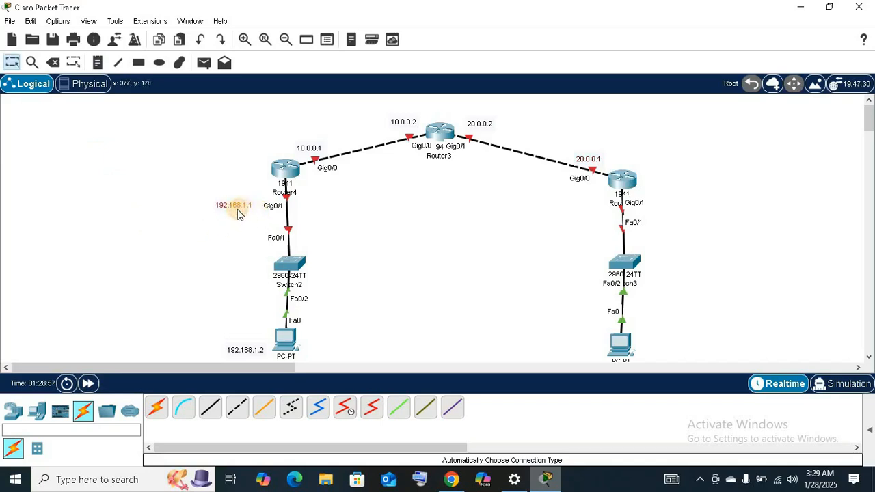
Shift the 192.168.1.2 note slightly away from its PC and add the note 192.168.2.1 beside Router5's Gig0/1 port.
{"action": "left_click_drag", "start_coordinate": [252, 352], "coordinate": [244, 351]}
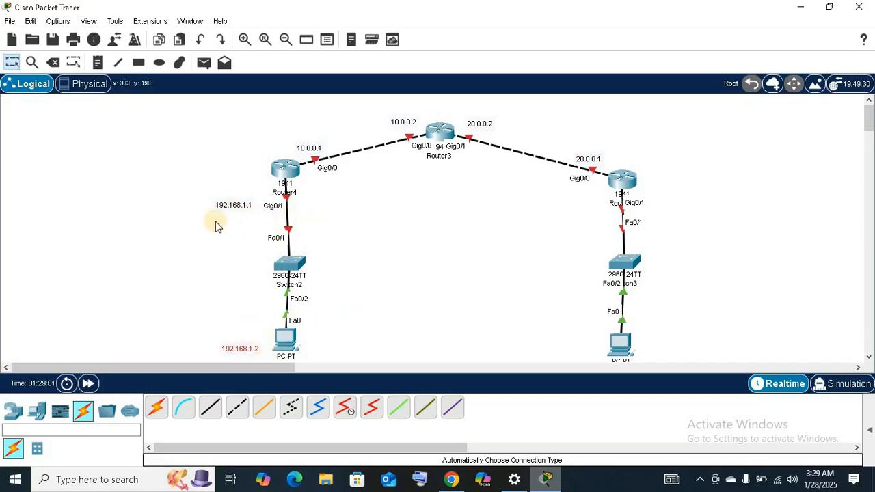
{"action": "left_click", "coordinate": [98, 63]}
{"action": "left_click", "coordinate": [567, 204]}
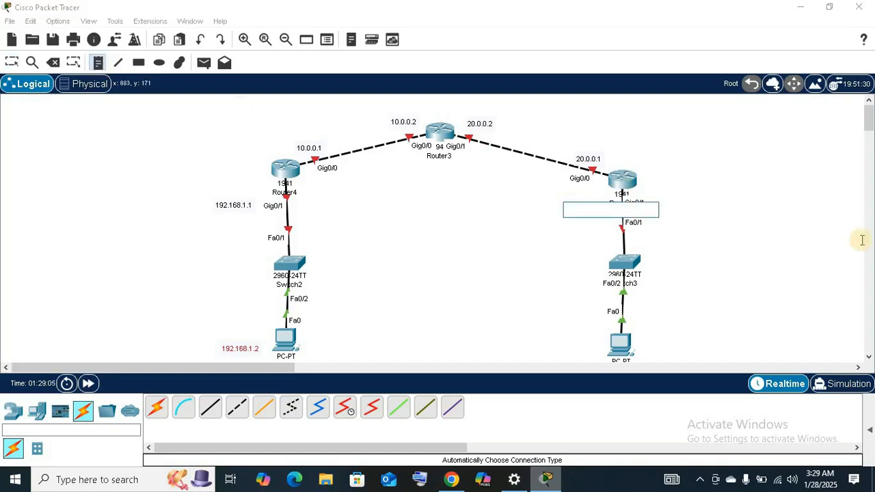
{"action": "type", "text": "192.168.2.1"}
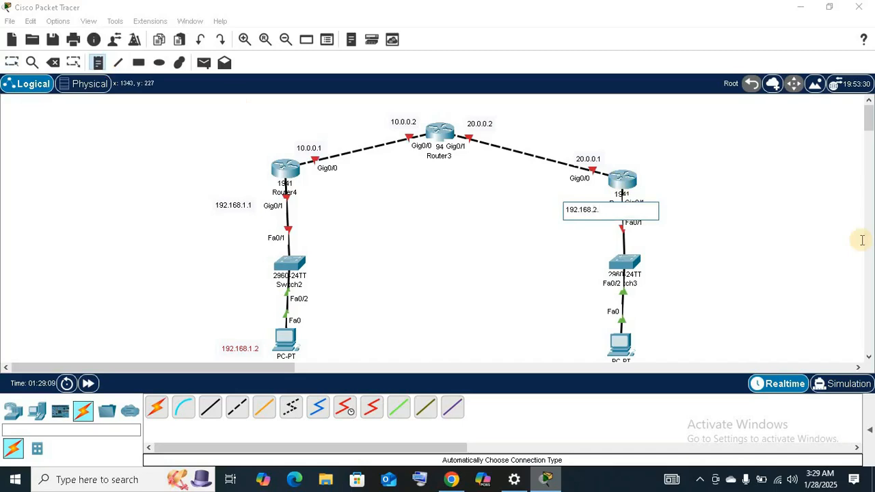
Add the note 192.168.2.2 for the PC under Switch3 and shift both 192.168.2.x notes clear of the devices.
{"action": "left_click", "coordinate": [589, 342]}
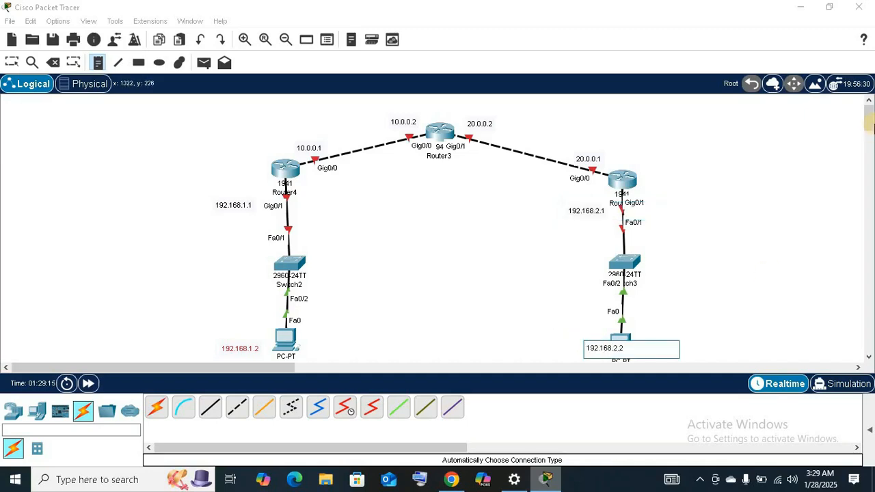
{"action": "left_click", "coordinate": [11, 62]}
{"action": "left_click", "coordinate": [604, 362]}
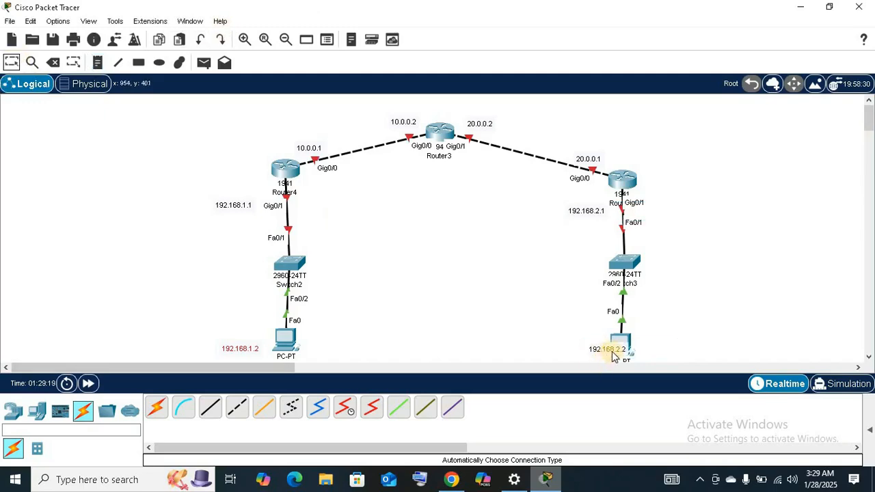
{"action": "left_click_drag", "start_coordinate": [612, 355], "coordinate": [580, 351]}
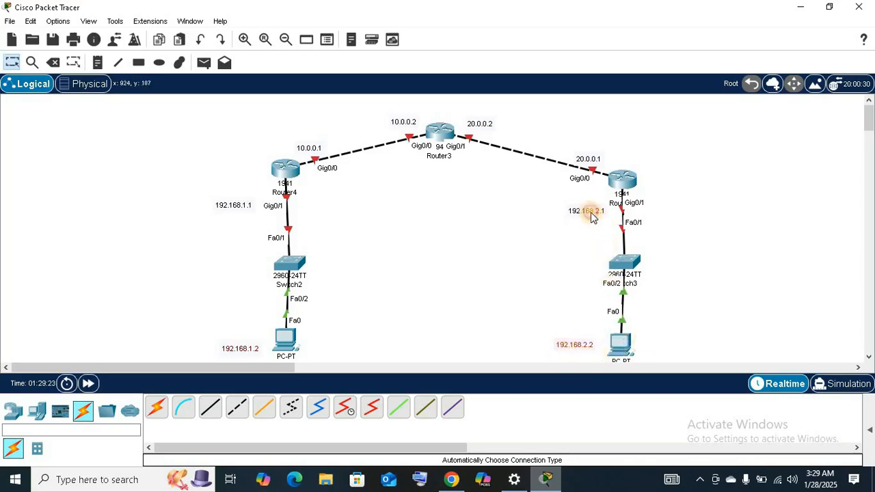
{"action": "left_click_drag", "start_coordinate": [591, 214], "coordinate": [586, 209]}
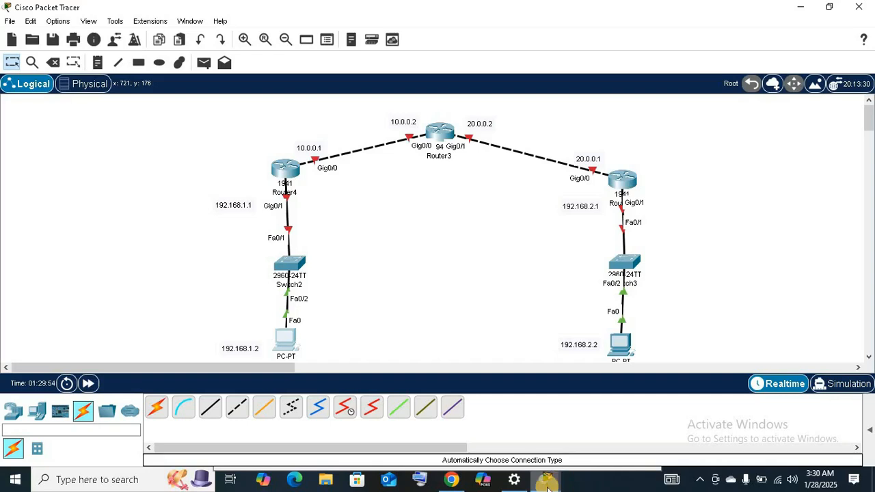
Give PC2 the static IPv4 address 192.168.1.2 with subnet mask 255.255.255.0, keeping its window clear of the topology.
{"action": "left_click", "coordinate": [296, 341]}
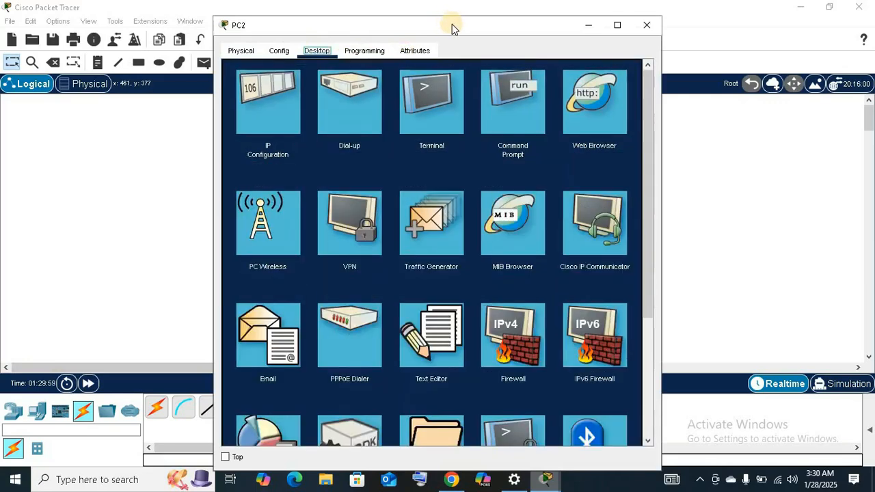
{"action": "left_click_drag", "start_coordinate": [452, 24], "coordinate": [523, 24]}
{"action": "left_click", "coordinate": [333, 104]}
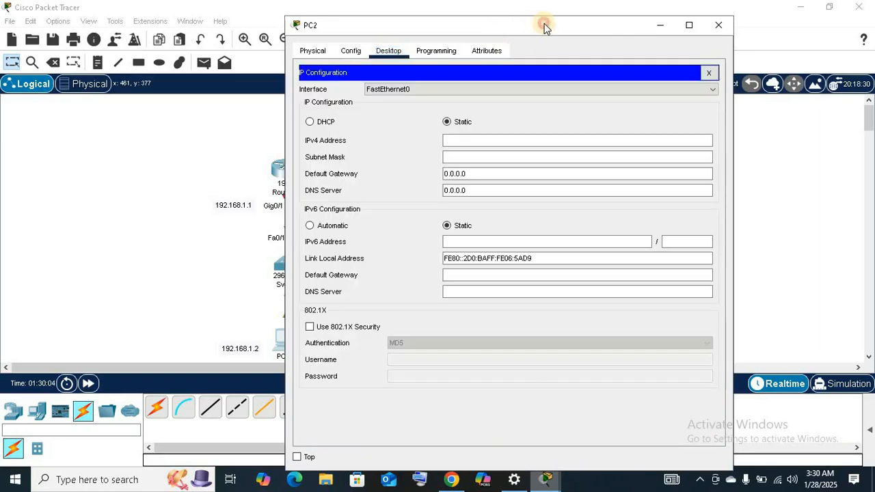
{"action": "left_click_drag", "start_coordinate": [543, 24], "coordinate": [573, 23]}
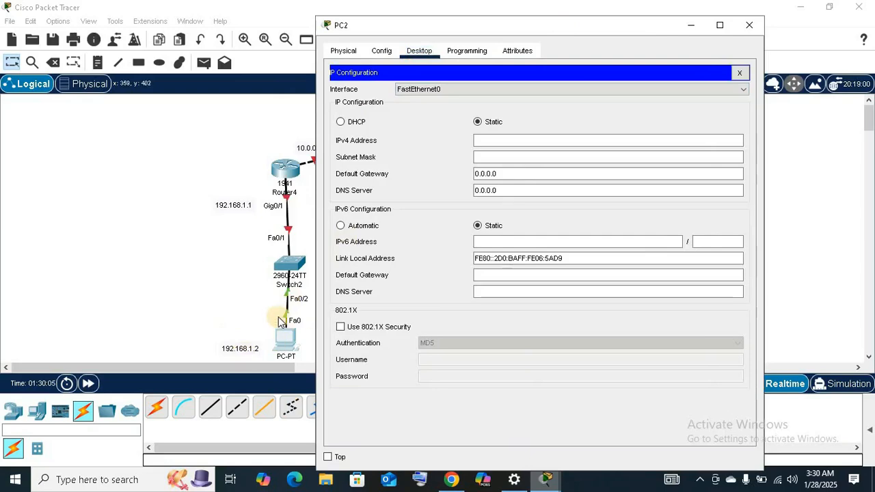
{"action": "left_click", "coordinate": [596, 141]}
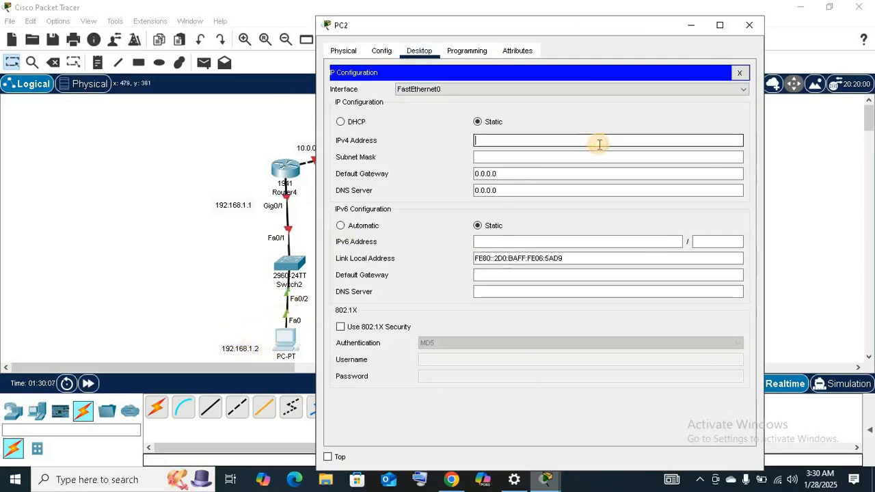
{"action": "type", "text": "192.168."}
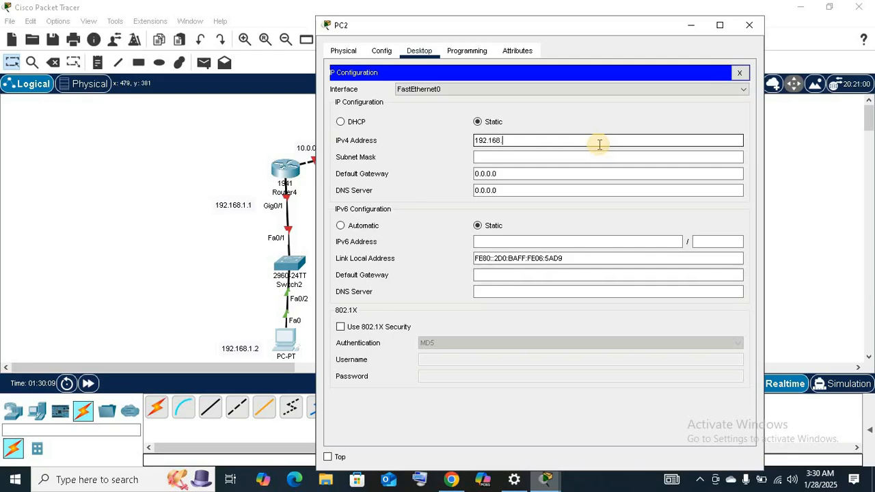
{"action": "type", "text": "1."}
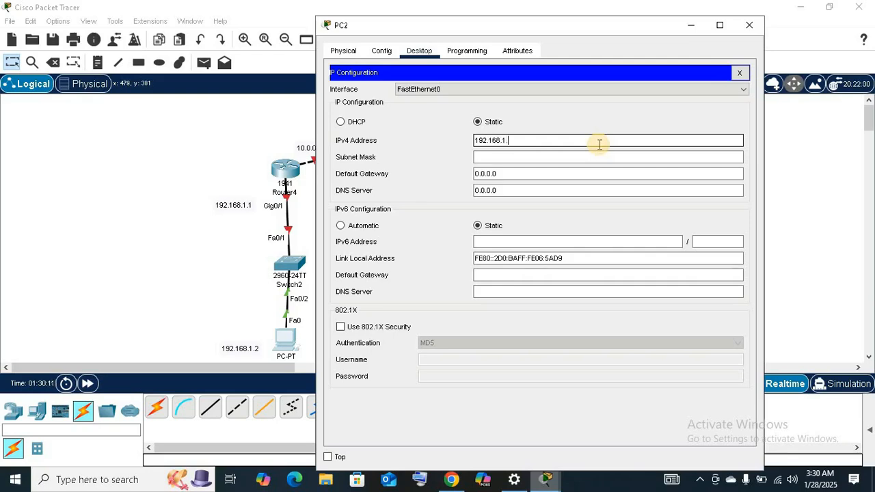
{"action": "type", "text": "2"}
{"action": "key", "text": "Tab"}
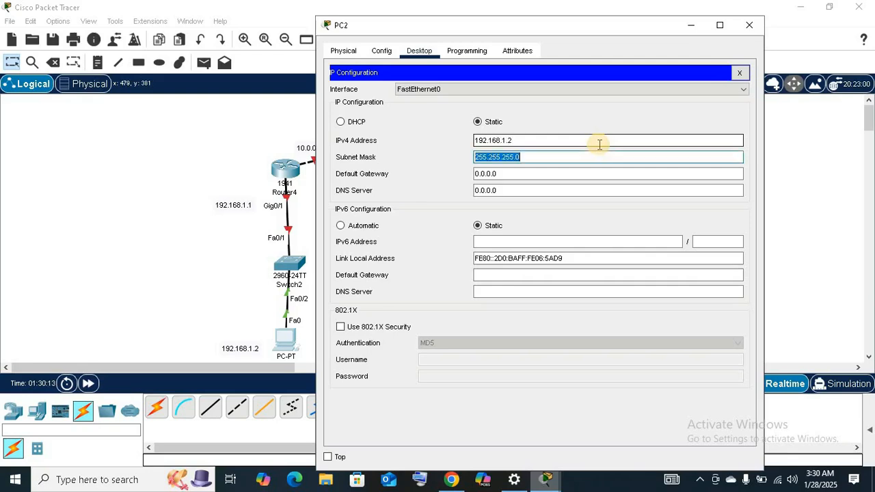
Set PC2's default gateway to 192.168.1.1 and close the PC's window.
{"action": "key", "text": "Tab"}
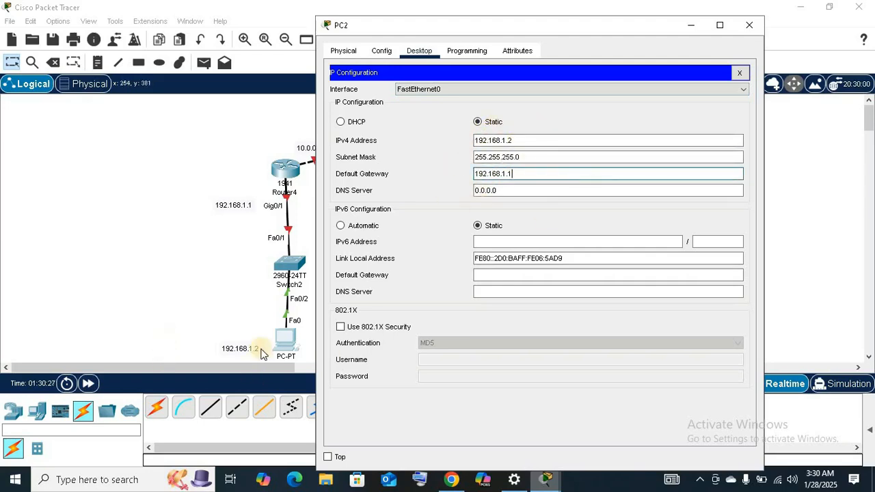
{"action": "left_click", "coordinate": [739, 73]}
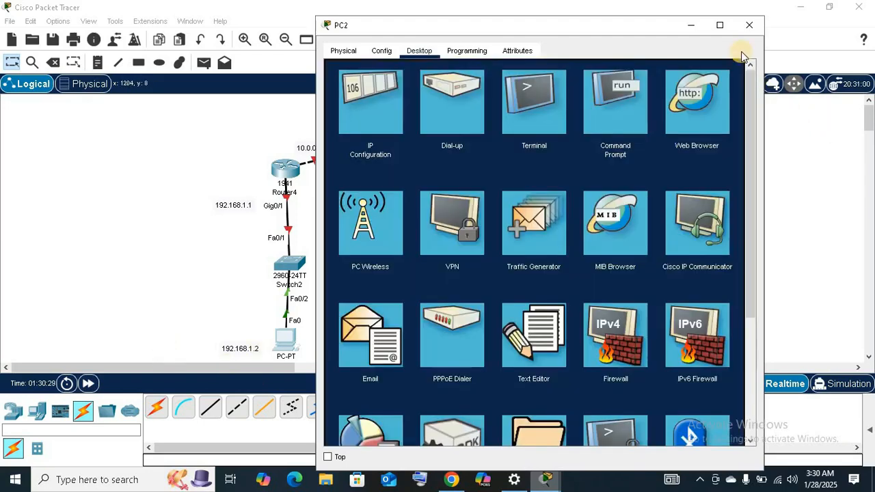
{"action": "left_click", "coordinate": [748, 25]}
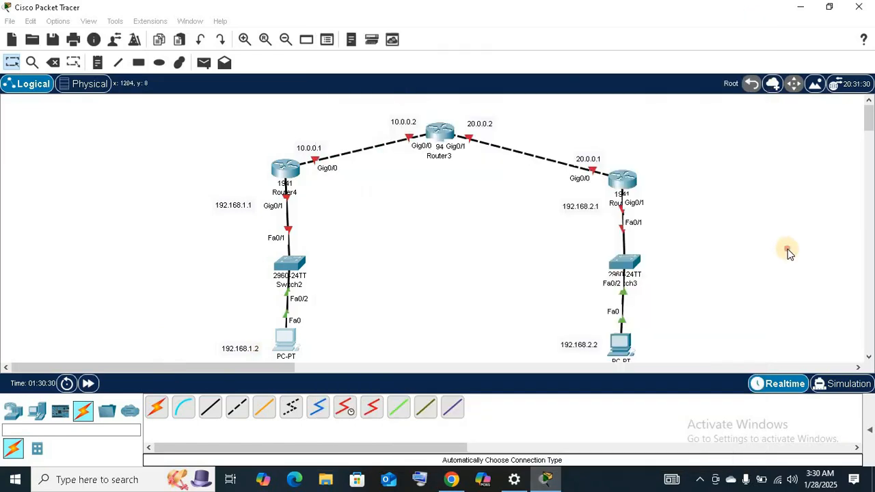
Give PC3 the static IPv4 address 192.168.2.2 with subnet mask 255.255.255.0, moving its window off the PC3 branch.
{"action": "left_click", "coordinate": [620, 347]}
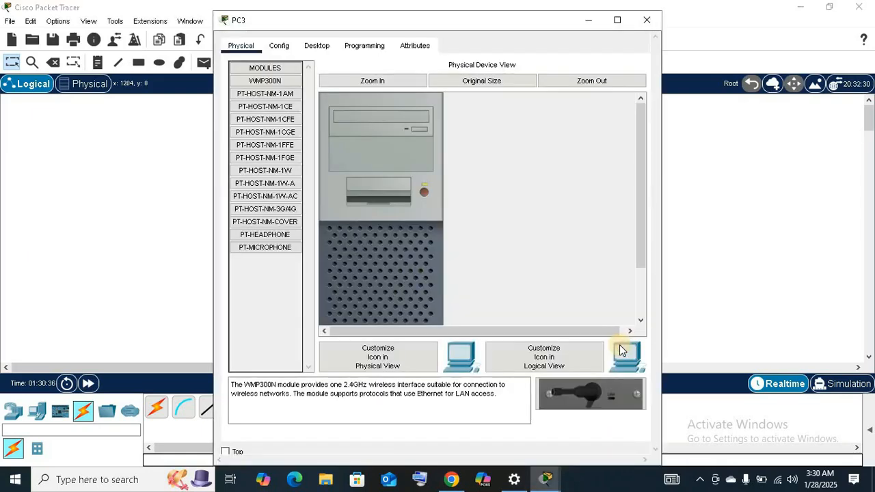
{"action": "left_click", "coordinate": [316, 48]}
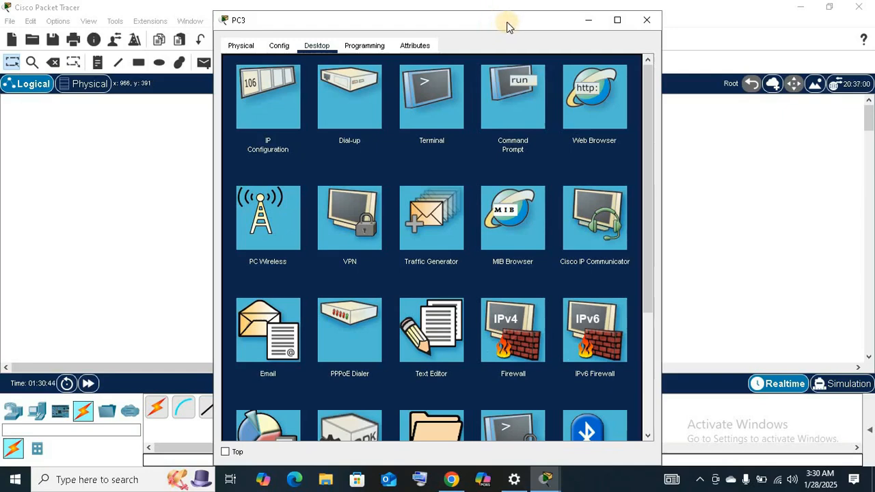
{"action": "left_click_drag", "start_coordinate": [507, 24], "coordinate": [364, 39]}
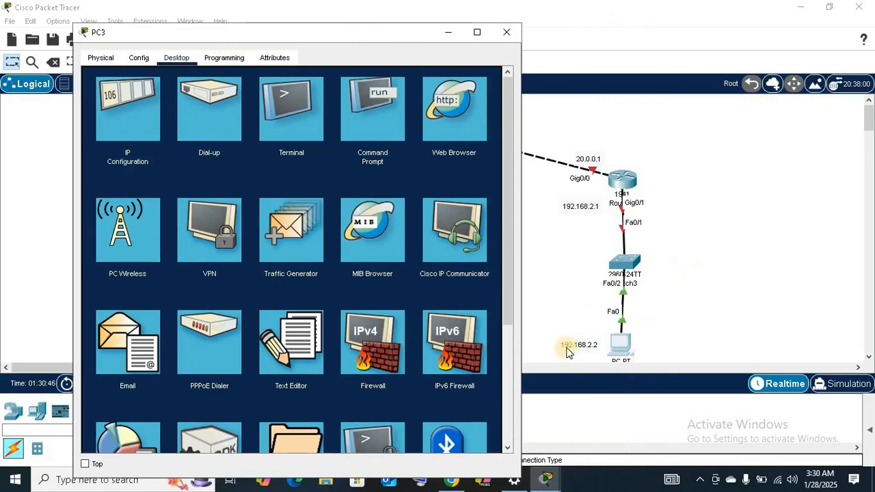
{"action": "left_click", "coordinate": [140, 101]}
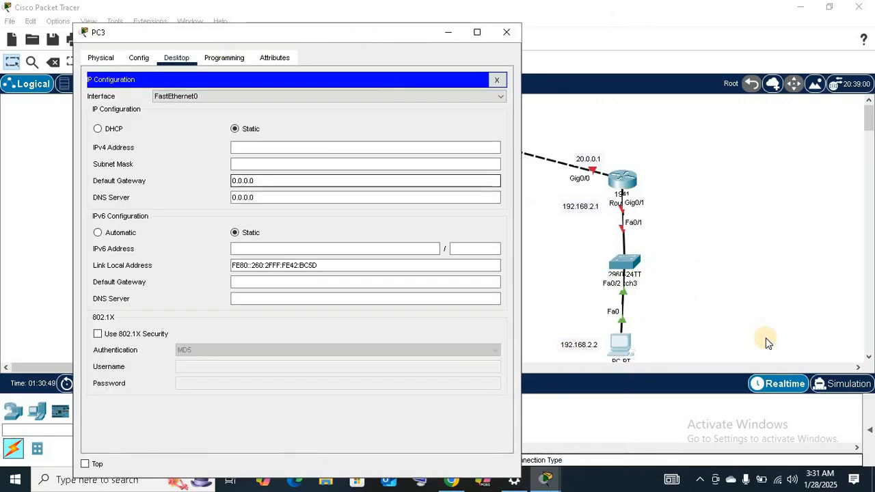
{"action": "left_click", "coordinate": [375, 145]}
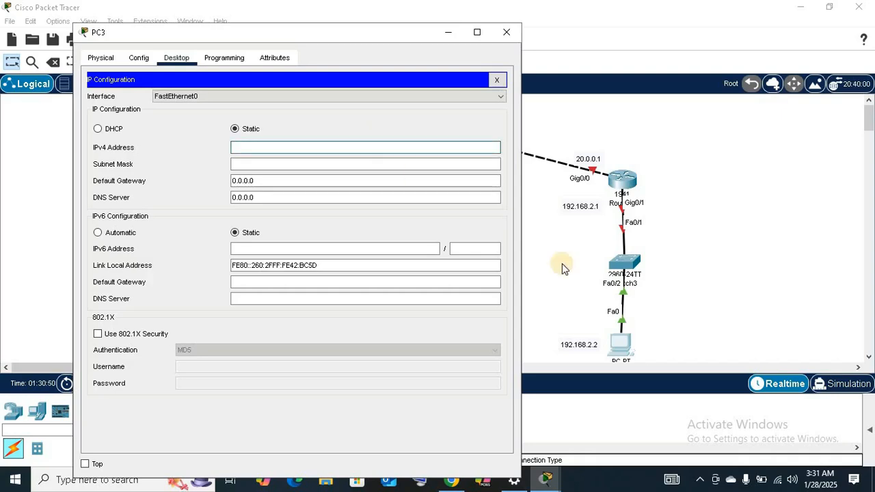
{"action": "type", "text": "1921."}
{"action": "type", "text": "68.2.2"}
{"action": "key", "text": "Tab"}
{"action": "key", "text": "Tab"}
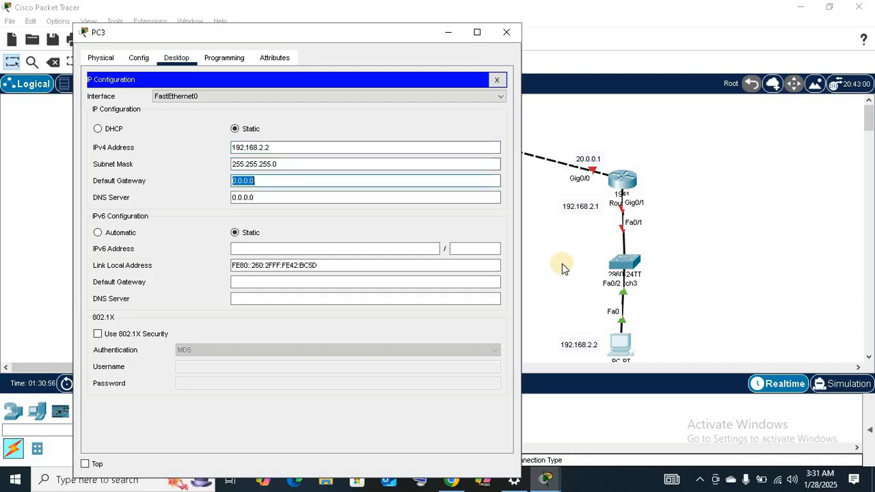
Set PC3's default gateway to 192.168.2.1 and close the PC's window.
{"action": "key", "text": "BackSpace"}
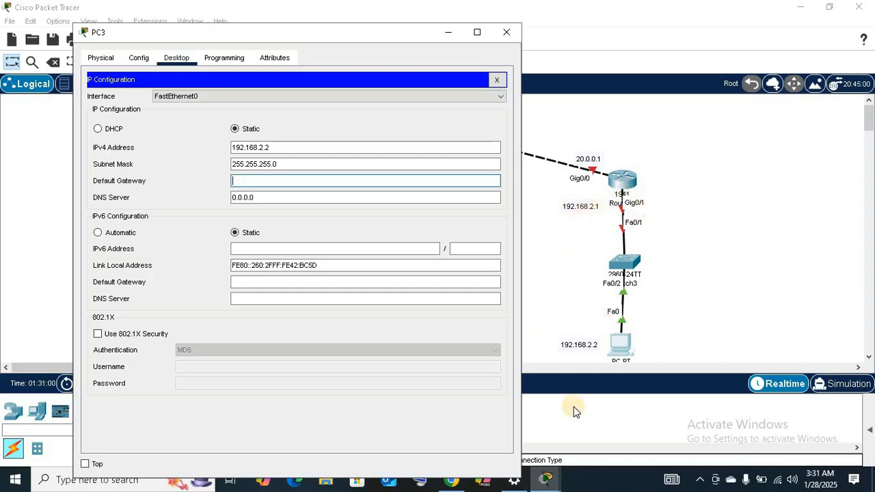
{"action": "type", "text": "192.168.1.1"}
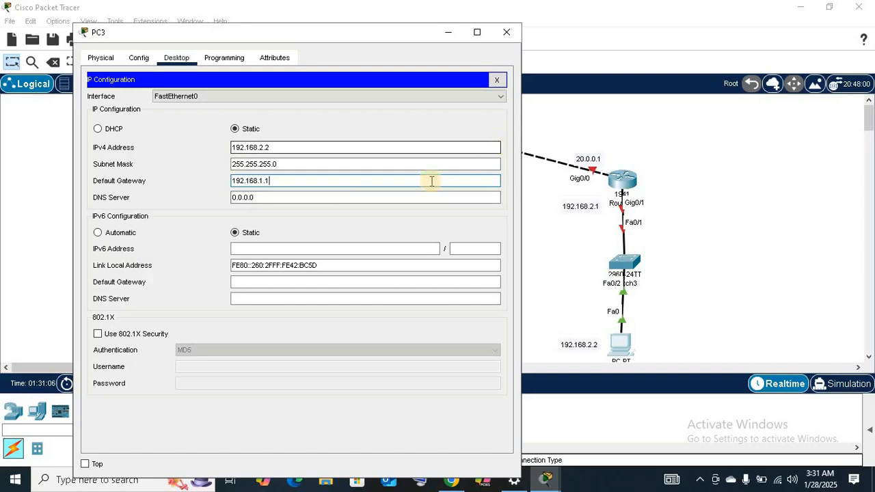
{"action": "left_click", "coordinate": [261, 181]}
{"action": "left_click", "coordinate": [333, 247]}
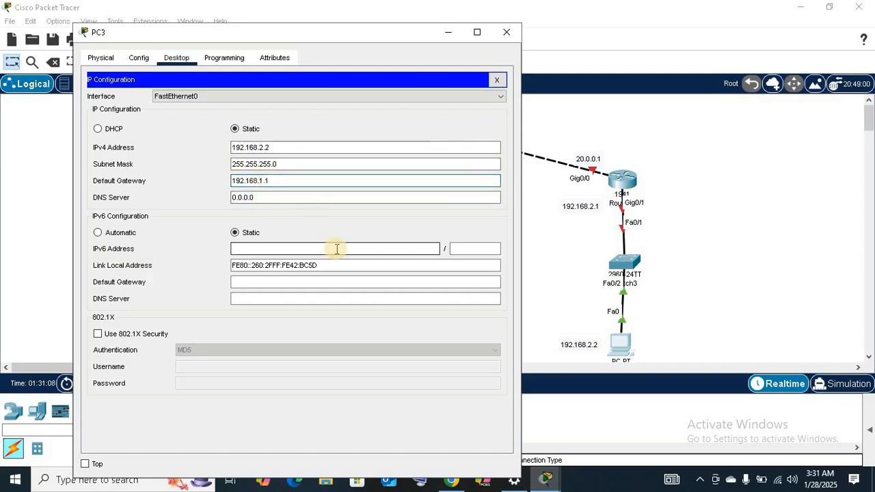
{"action": "key", "text": "BackSpace"}
{"action": "type", "text": "2"}
{"action": "left_click", "coordinate": [335, 198]}
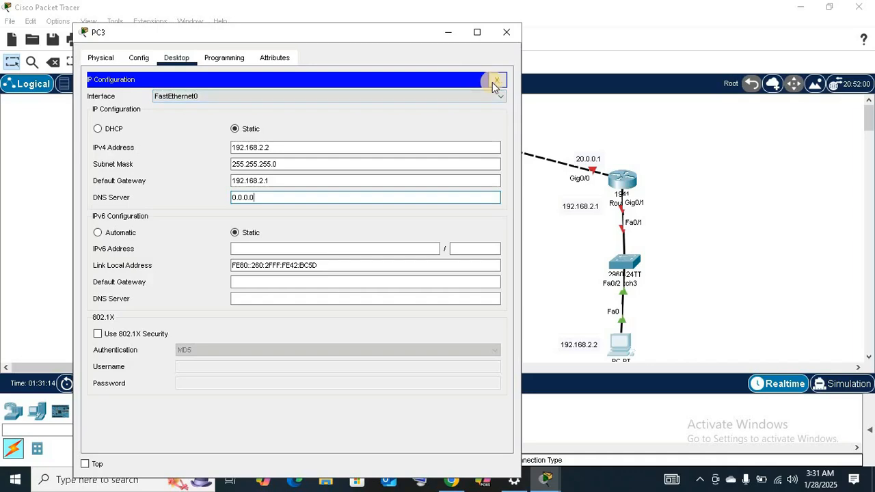
{"action": "left_click", "coordinate": [495, 81]}
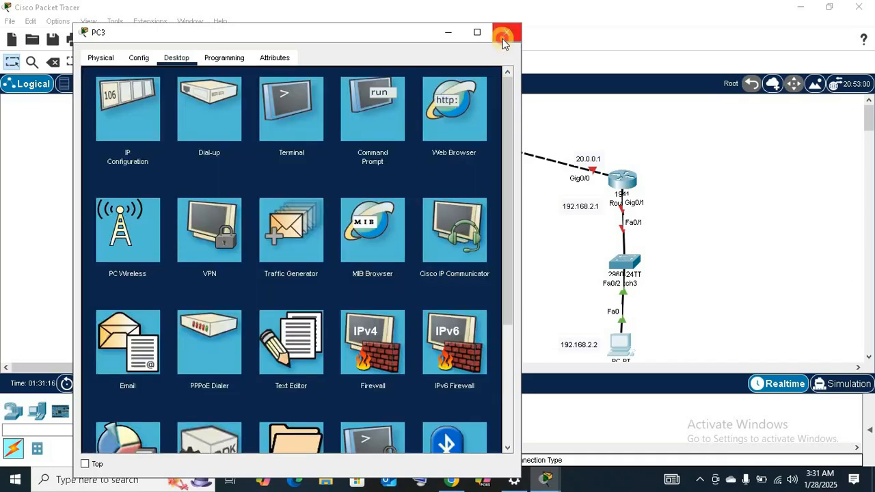
{"action": "left_click", "coordinate": [505, 32]}
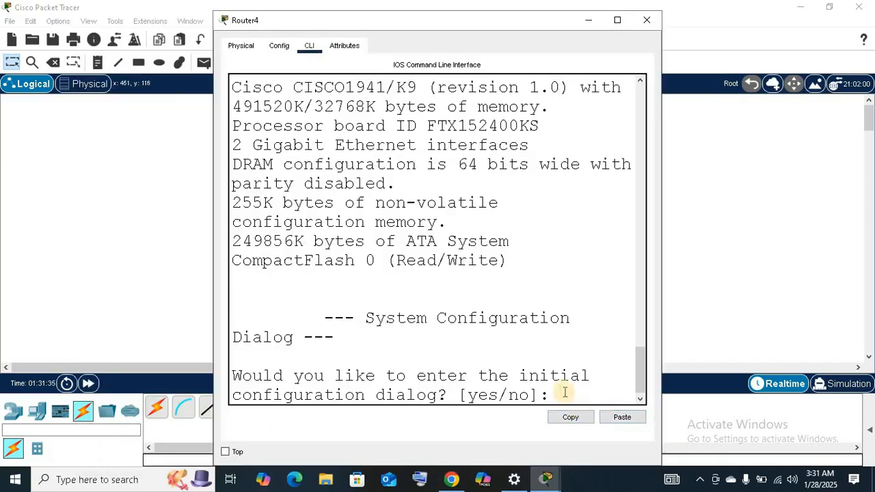
Answer no to Router4's initial configuration dialog and enter privileged mode with the enable command.
{"action": "type", "text": "no"}
{"action": "key", "text": "Return"}
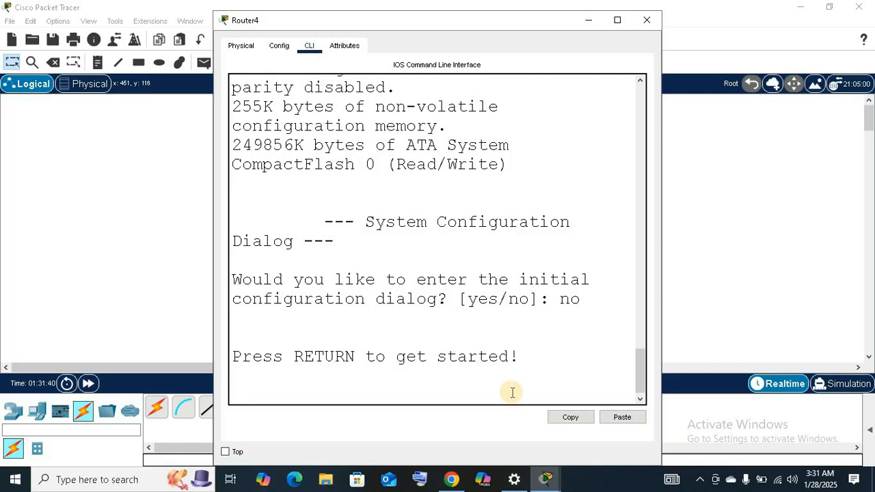
{"action": "key", "text": "Return"}
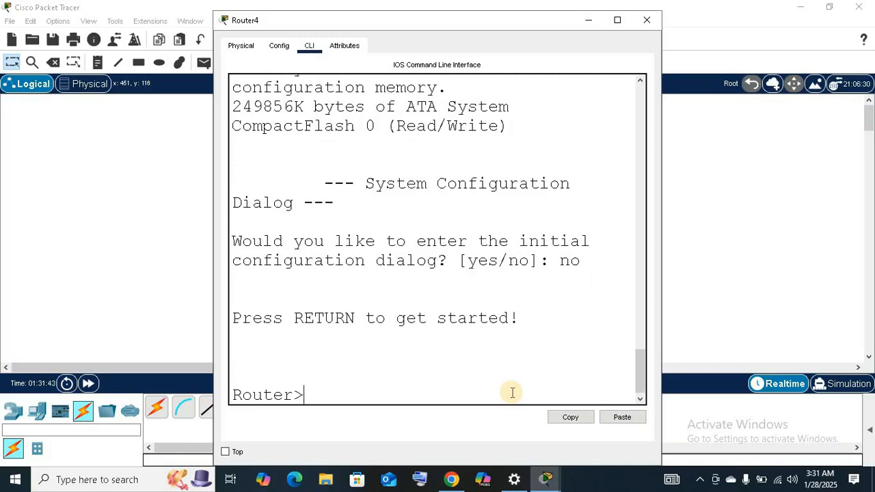
{"action": "type", "text": "enable"}
{"action": "key", "text": "Return"}
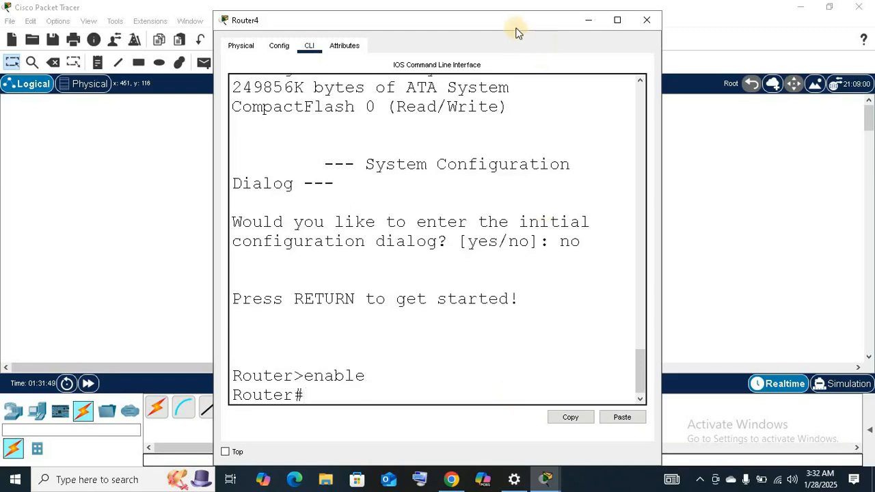
Maximize Router4's window and enter global configuration mode with config t.
{"action": "left_click_drag", "start_coordinate": [509, 21], "coordinate": [522, 1]}
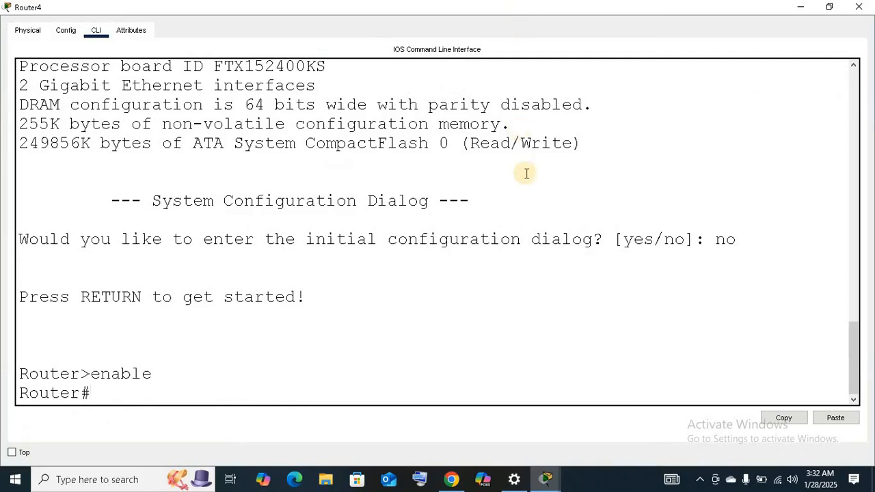
{"action": "type", "text": "config t"}
{"action": "key", "text": "Return"}
{"action": "key", "text": "Return"}
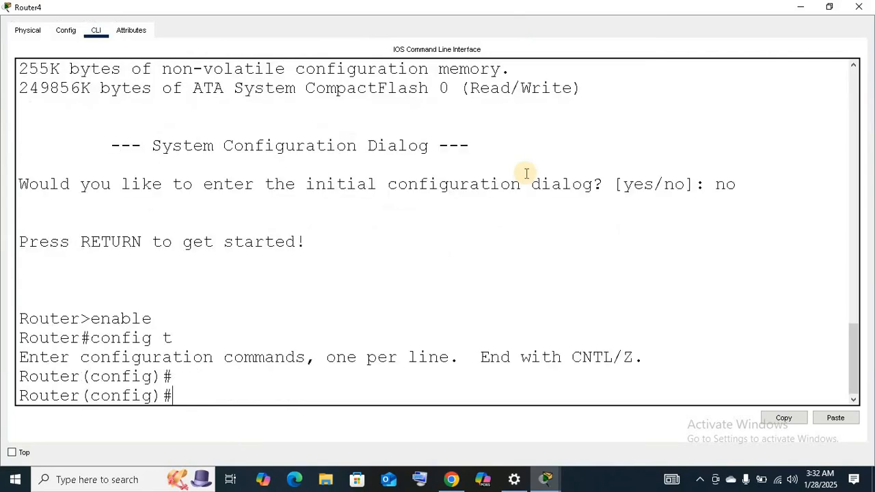
Set Router4's hostname to R1 with the hostname command.
{"action": "type", "text": "hostname"}
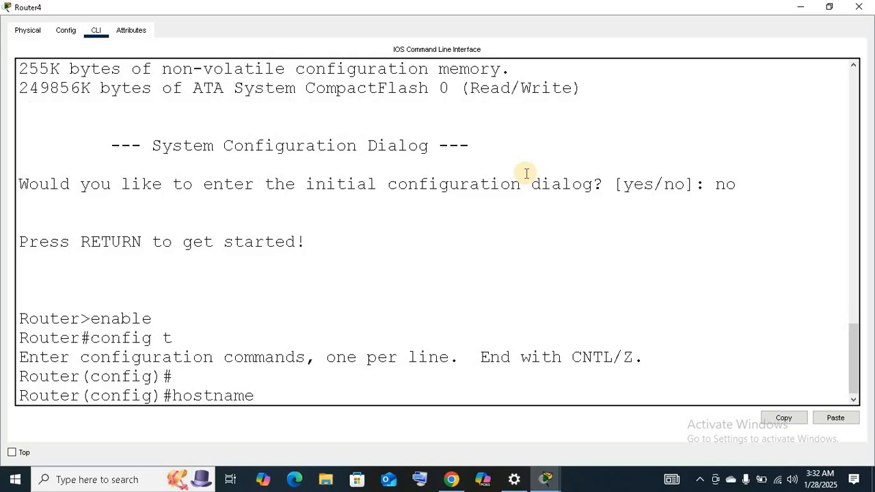
{"action": "type", "text": " R1"}
{"action": "key", "text": "Return"}
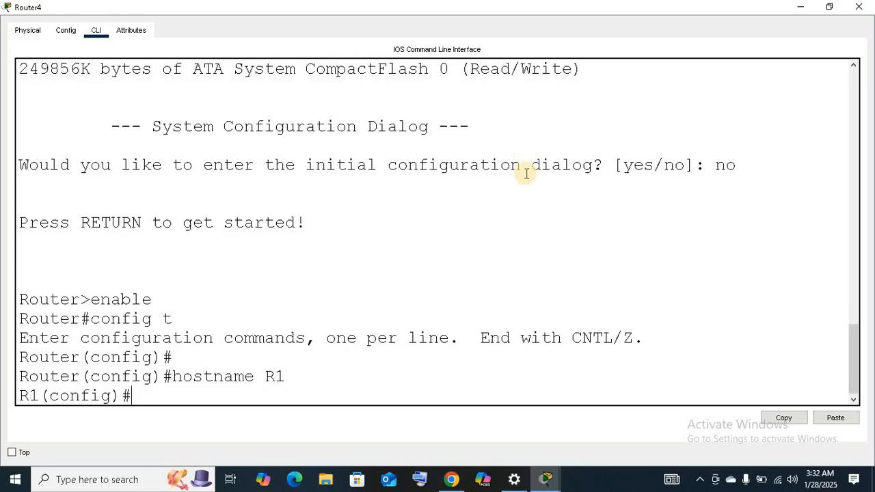
Restore Router4's window, move it clear of the router's branch in the topology, and enter configuration mode for interface gig0/0.
{"action": "left_click", "coordinate": [829, 7]}
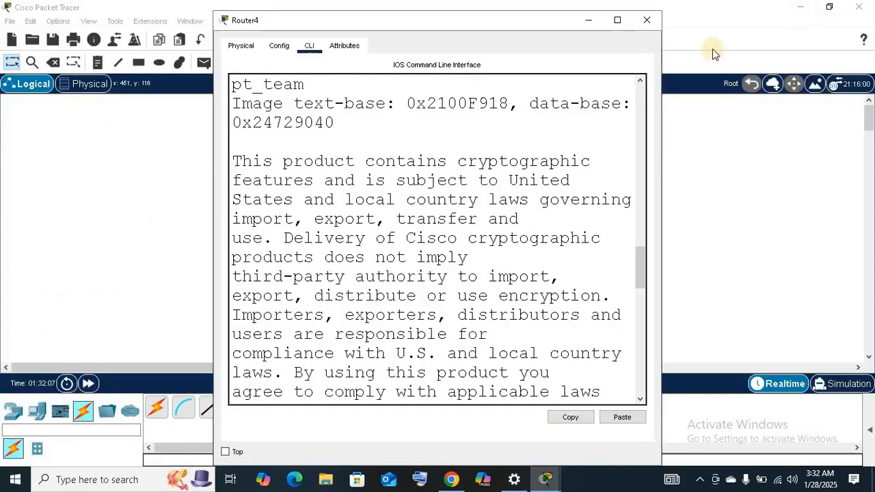
{"action": "left_click_drag", "start_coordinate": [482, 20], "coordinate": [653, 18]}
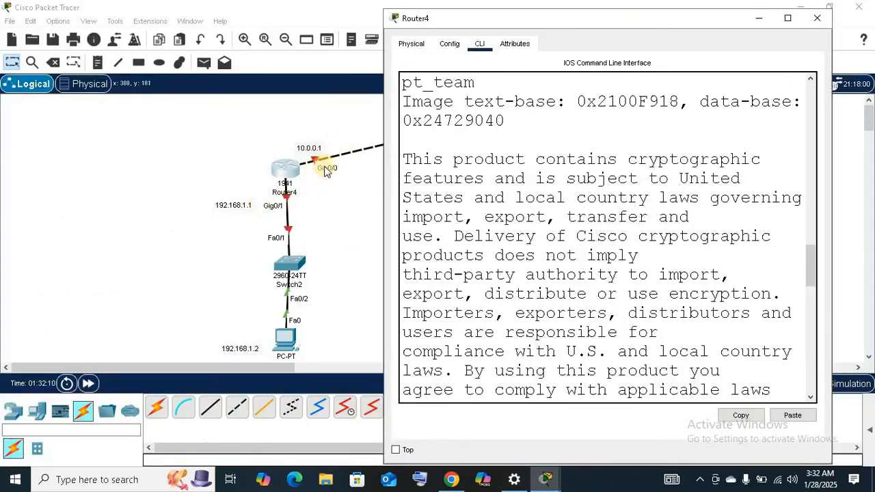
{"action": "left_click", "coordinate": [814, 369]}
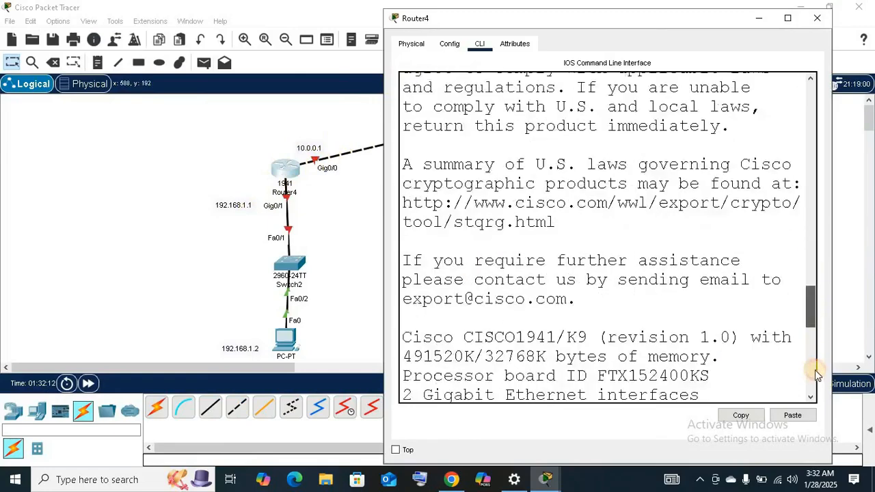
{"action": "left_click", "coordinate": [814, 370]}
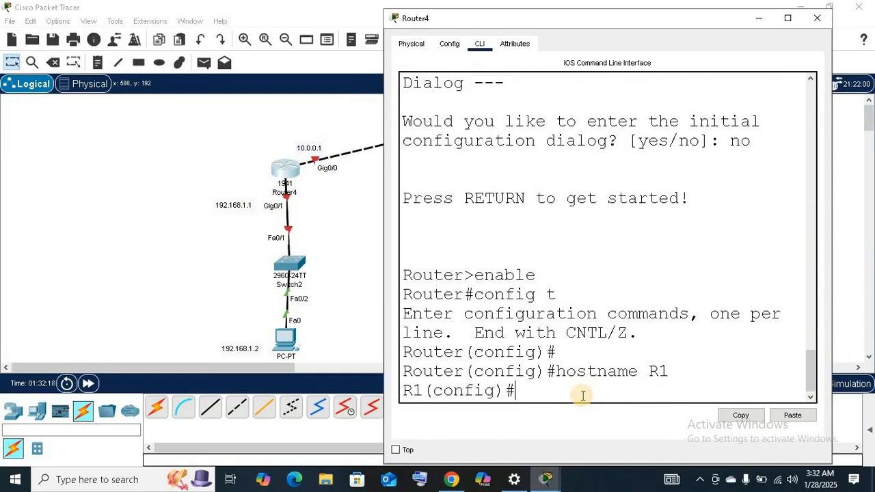
{"action": "type", "text": "interf"}
{"action": "type", "text": "a"}
{"action": "type", "text": "s"}
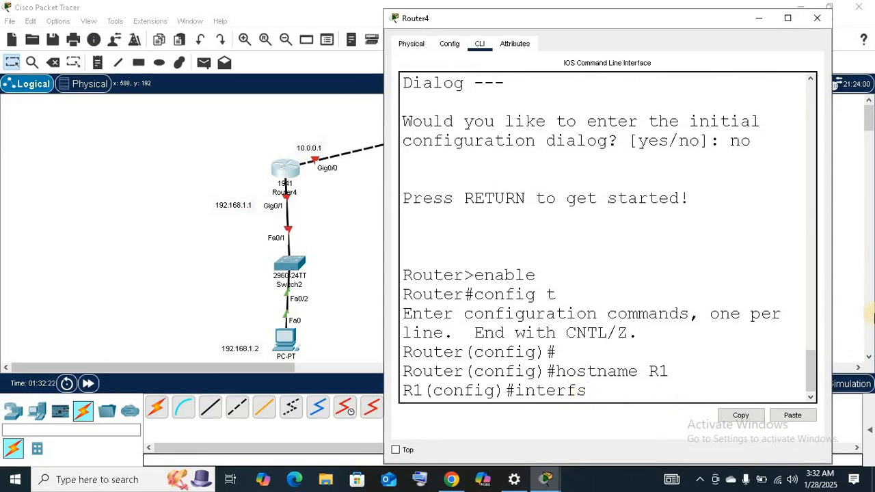
{"action": "key", "text": "BackSpace"}
{"action": "type", "text": "ace"}
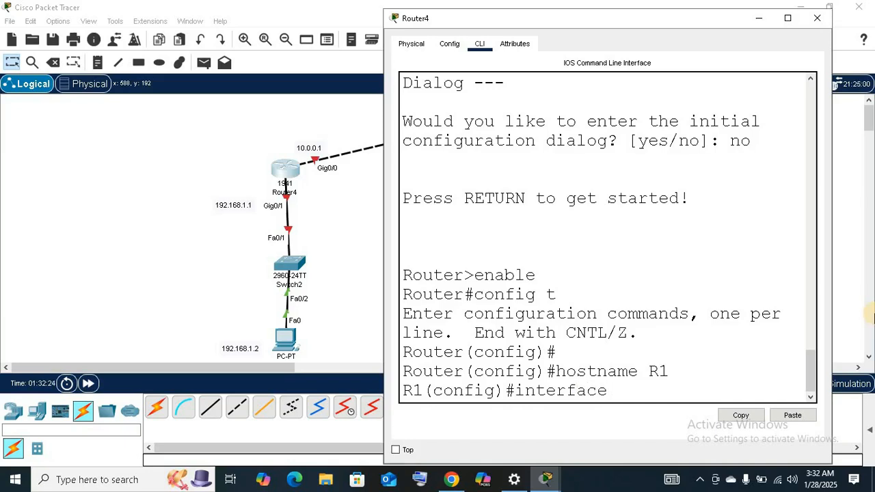
{"action": "type", "text": " gig0/0"}
{"action": "key", "text": "Return"}
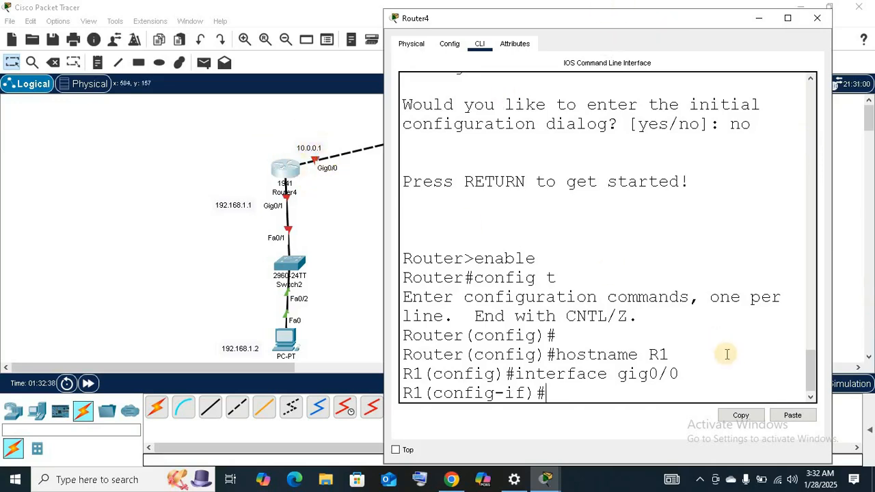
Assign IP address 10.0.0.1 with mask 255.0.0.0 to R1's gig0/0 and enable the interface with no shutdown.
{"action": "type", "text": "ip addr"}
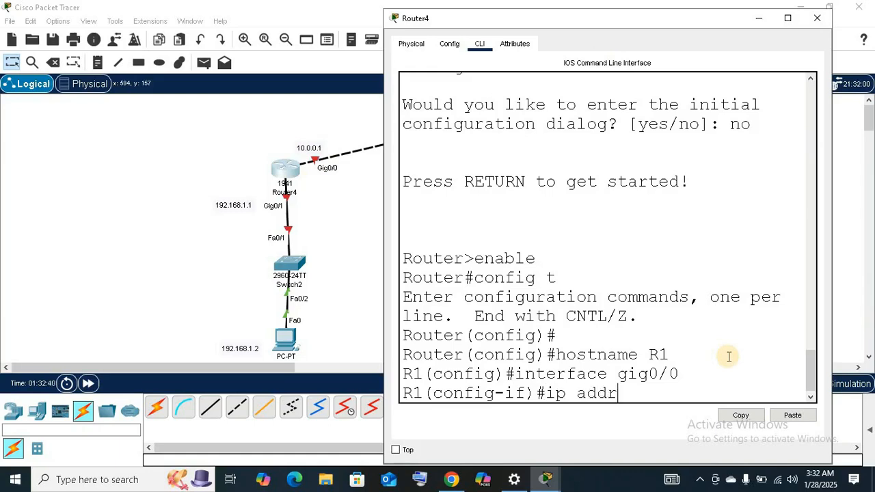
{"action": "type", "text": "ess 10.0.0"}
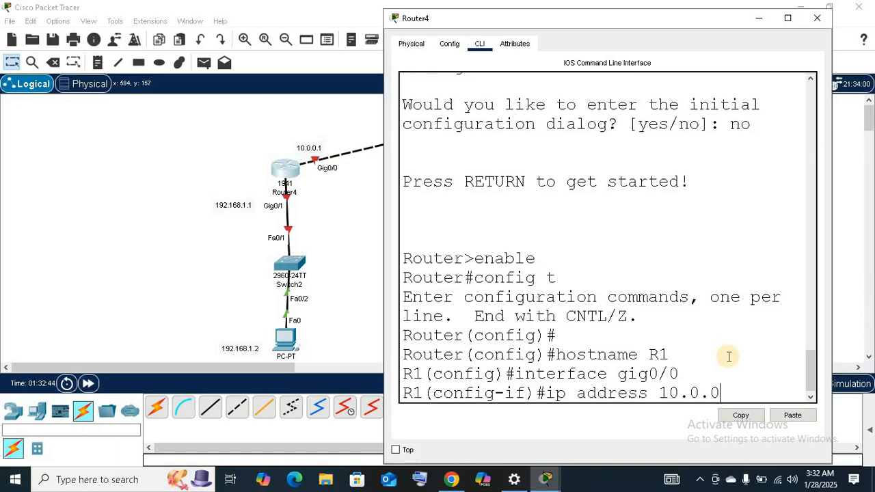
{"action": "type", "text": ".0"}
{"action": "key", "text": "BackSpace"}
{"action": "type", "text": "1"}
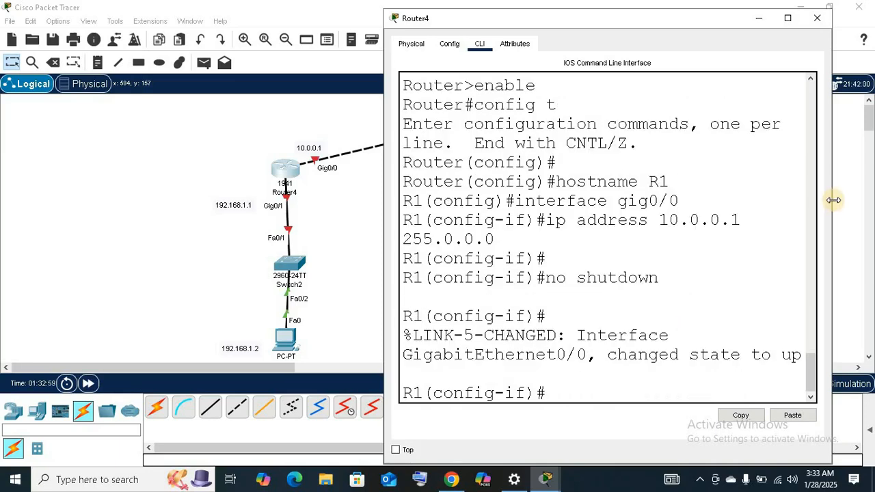
Widen Router4's window and switch to configuration mode for interface gig0/1.
{"action": "left_click_drag", "start_coordinate": [833, 200], "coordinate": [871, 200]}
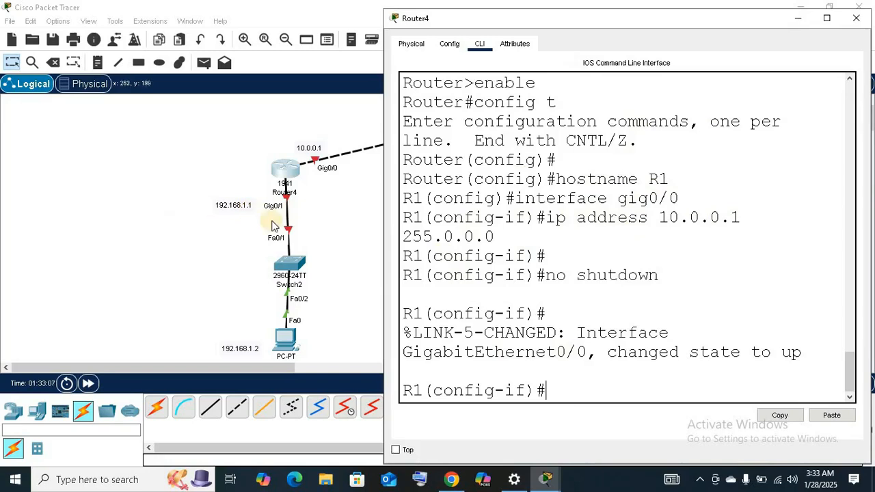
{"action": "type", "text": "interface"}
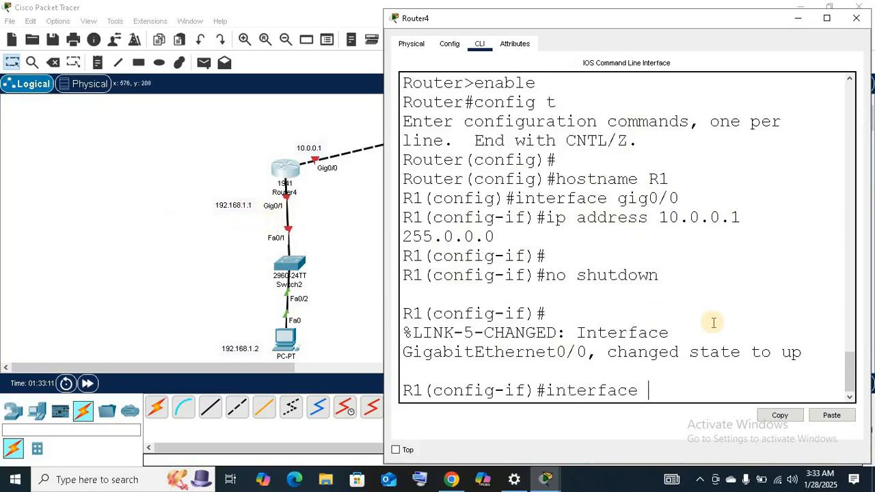
{"action": "type", "text": " g"}
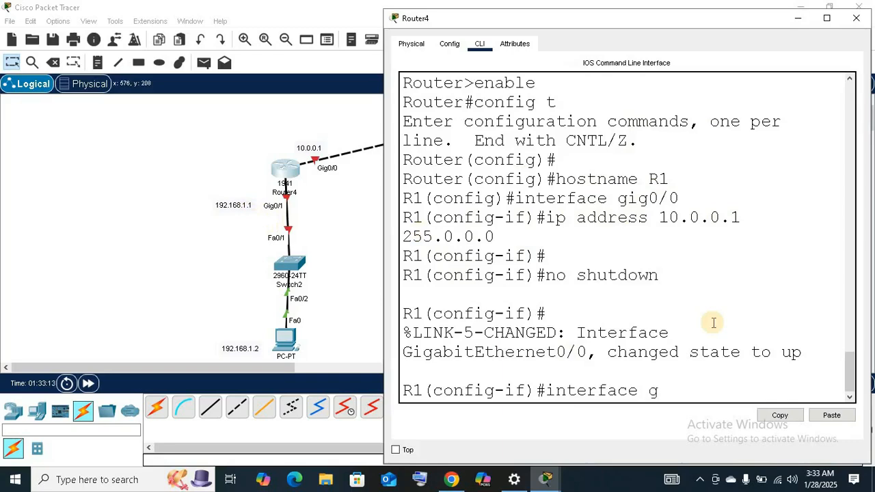
{"action": "type", "text": "ig0/1"}
{"action": "key", "text": "Return"}
{"action": "key", "text": "Return"}
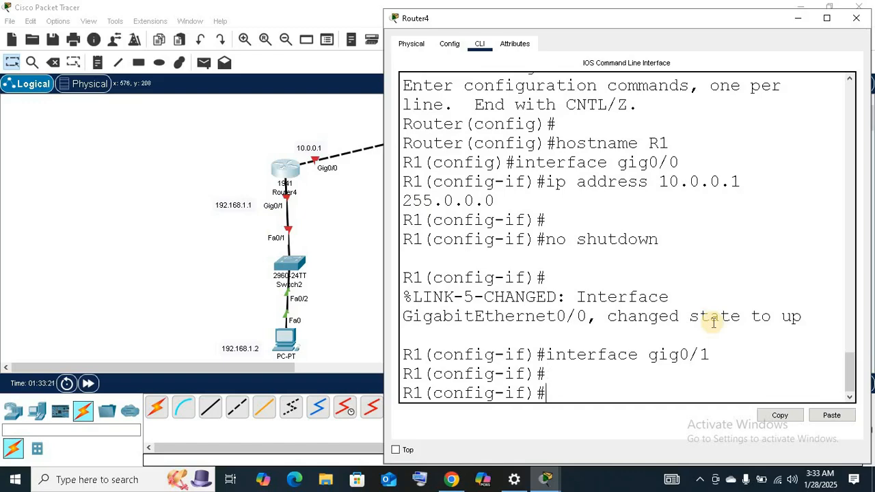
Assign IP address 192.168.1.1 with subnet mask 255.255.255.0 to R1's gig0/1.
{"action": "type", "text": "ip a"}
{"action": "type", "text": "fftr"}
{"action": "key", "text": "BackSpace"}
{"action": "key", "text": "BackSpace"}
{"action": "key", "text": "BackSpace"}
{"action": "key", "text": "BackSpace"}
{"action": "type", "text": "ddress "}
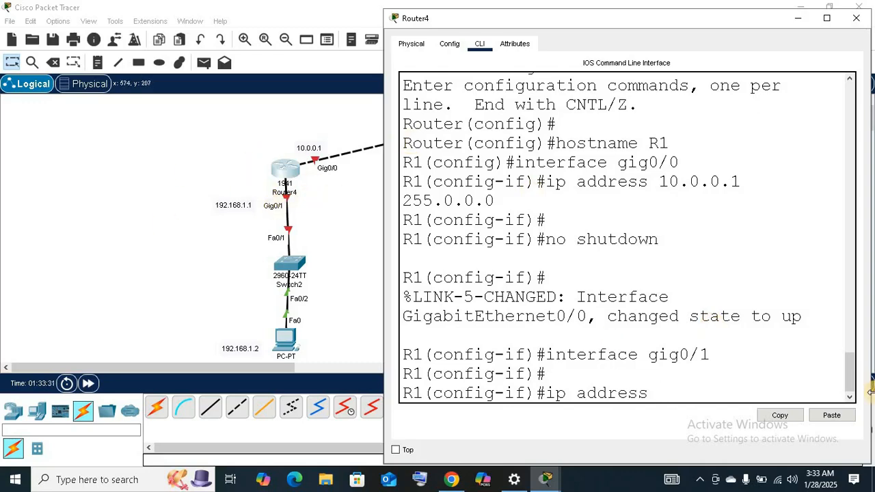
{"action": "type", "text": "192.168.1."}
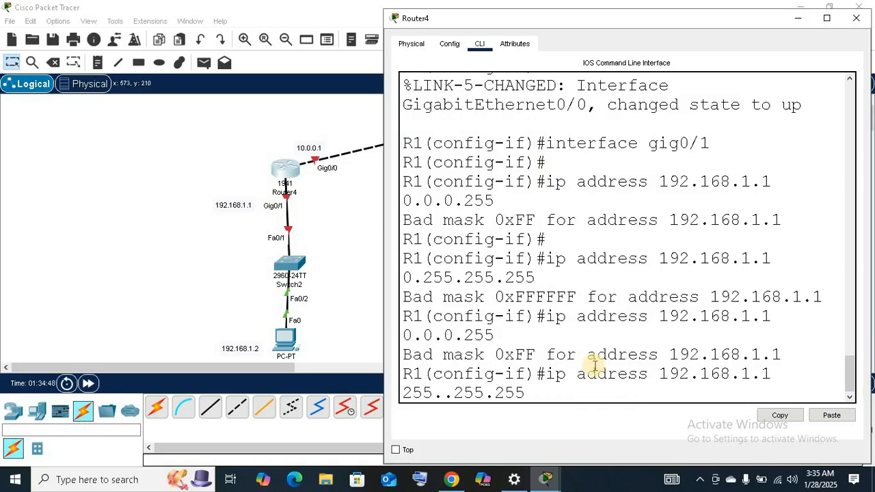
{"action": "key", "text": "BackSpace"}
{"action": "key", "text": "BackSpace"}
{"action": "key", "text": "BackSpace"}
{"action": "key", "text": "BackSpace"}
{"action": "key", "text": "BackSpace"}
{"action": "key", "text": "BackSpace"}
{"action": "key", "text": "BackSpace"}
{"action": "key", "text": "BackSpace"}
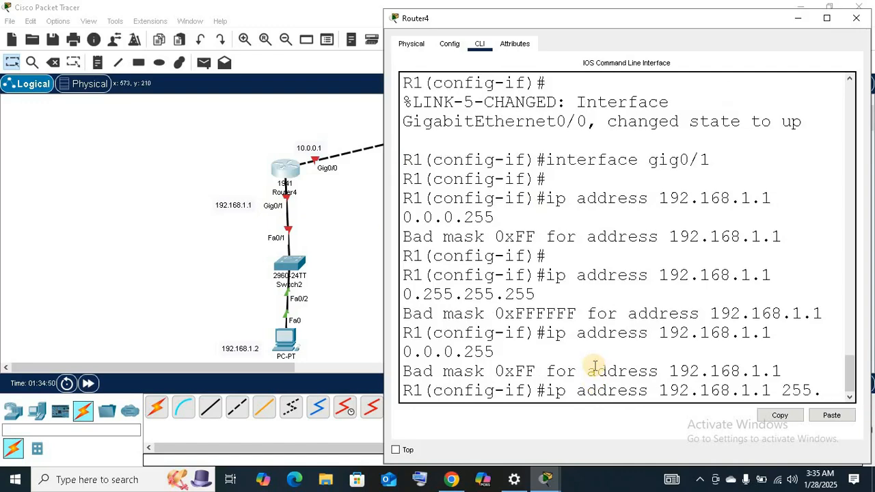
{"action": "type", "text": "255.255.0"}
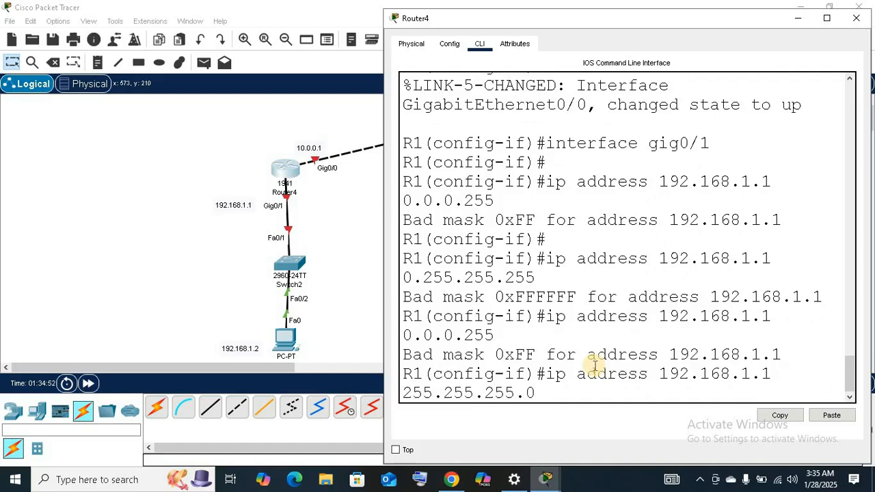
{"action": "key", "text": "Return"}
{"action": "key", "text": "Return"}
Enable R1's gig0/1 with no shutdown and maximize the router's window.
{"action": "type", "text": "nfig-if)#n"}
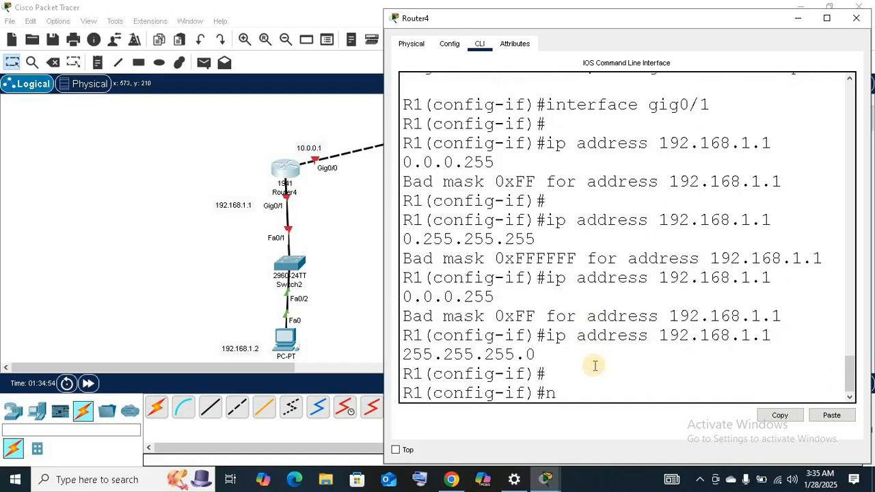
{"action": "type", "text": "o shutdown"}
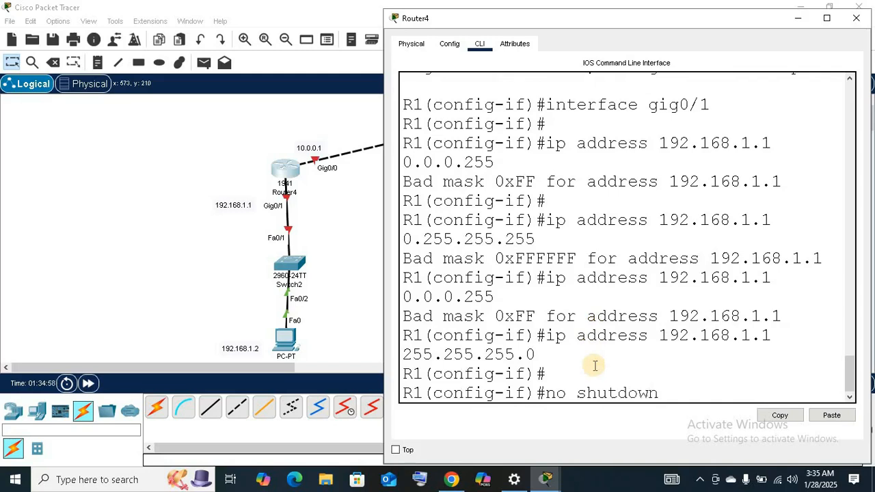
{"action": "key", "text": "Return"}
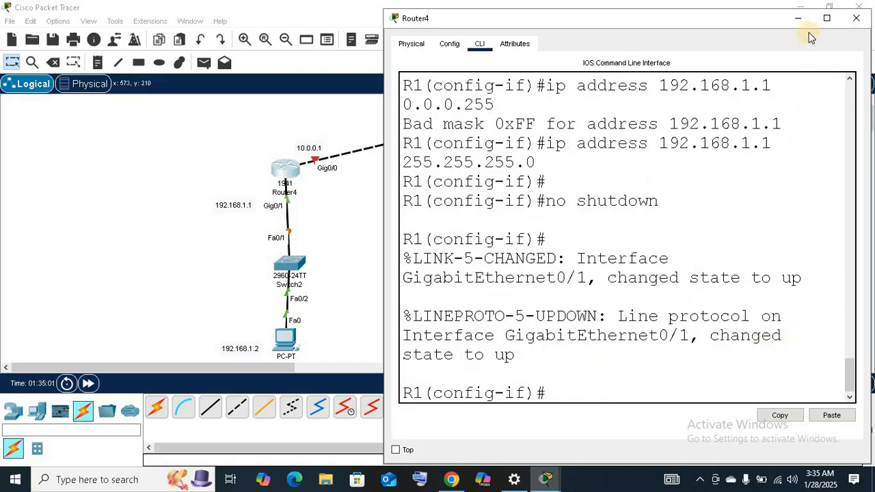
{"action": "left_click", "coordinate": [826, 17]}
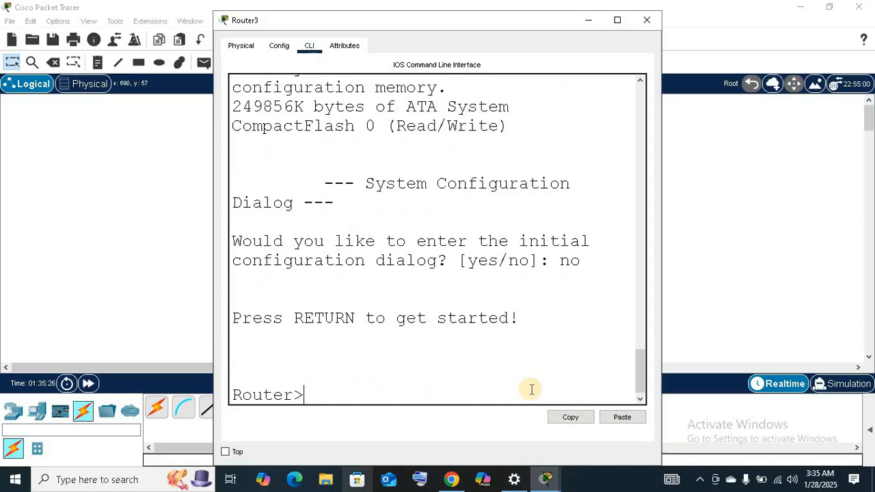
On Router3, enter privileged mode with enable and global configuration mode with config t.
{"action": "type", "text": "enable"}
{"action": "key", "text": "Return"}
{"action": "type", "text": "config t"}
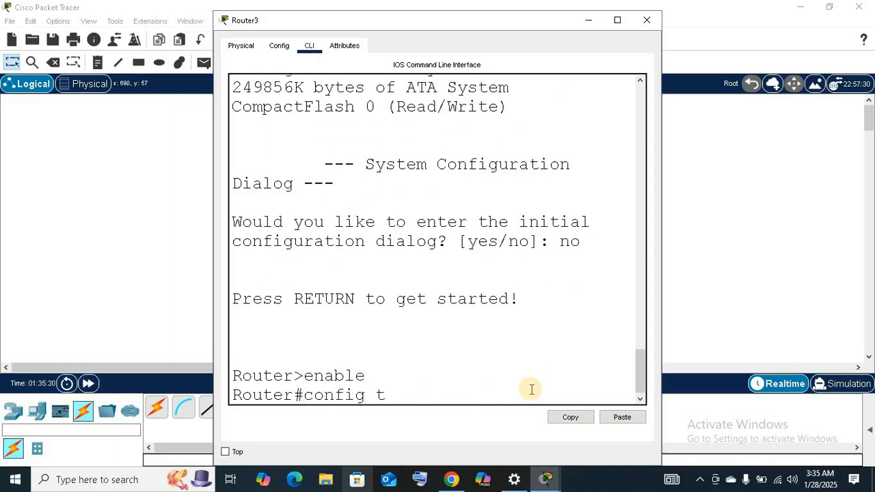
{"action": "key", "text": "Return"}
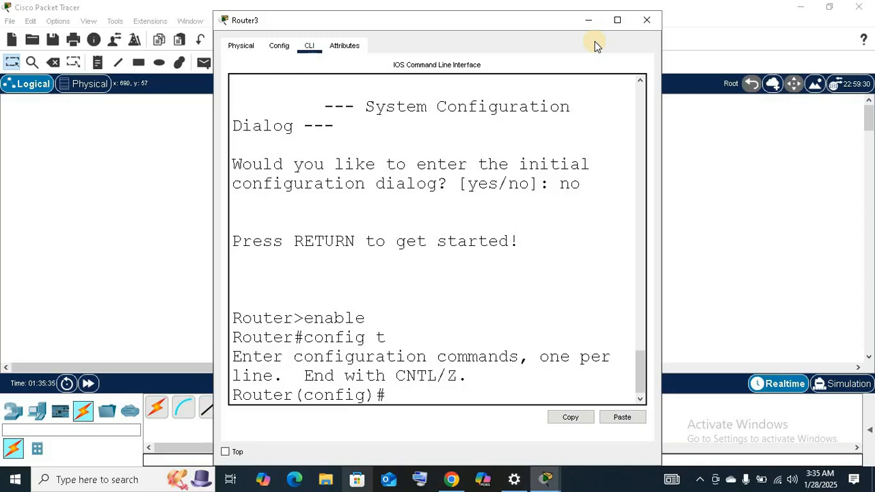
Set Router3's hostname to ISP with the hostname command.
{"action": "type", "text": "hostname"}
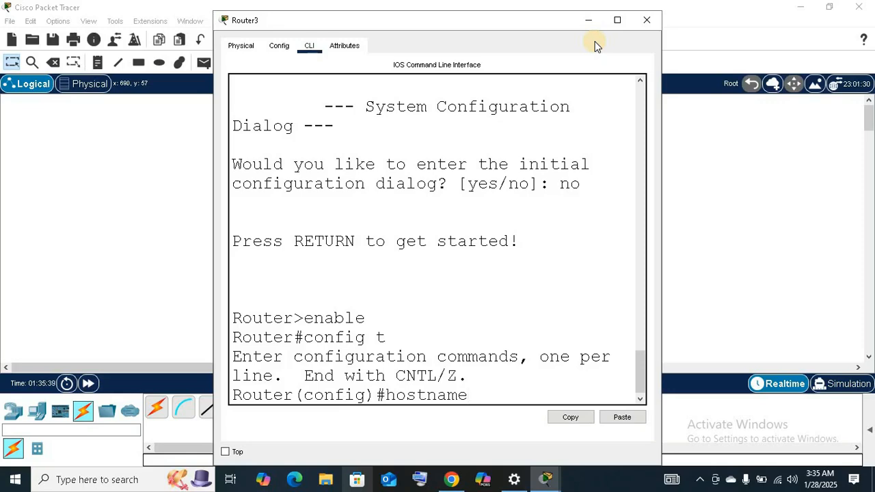
{"action": "type", "text": " ISP"}
{"action": "key", "text": "Return"}
{"action": "key", "text": "Return"}
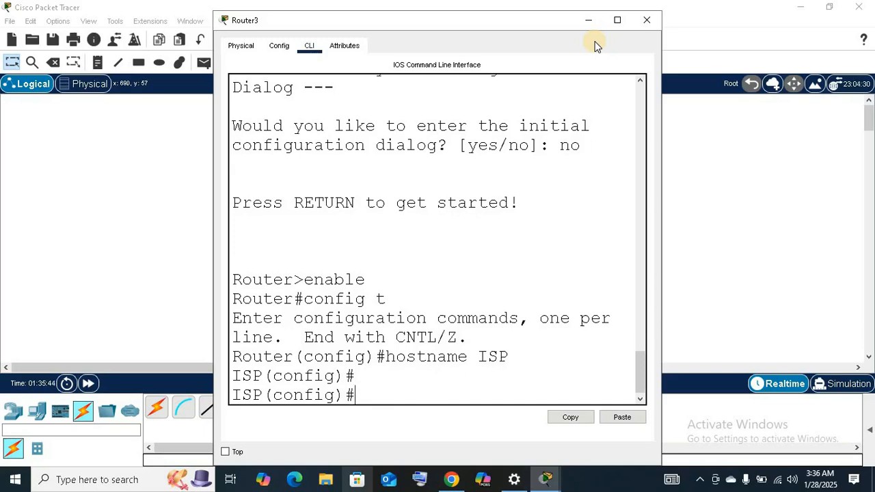
Move Router3's window clear of the topology and assign IP address 10.0.0.2 with mask 255.0.0.0 to interface gig0/0.
{"action": "type", "text": "interface"}
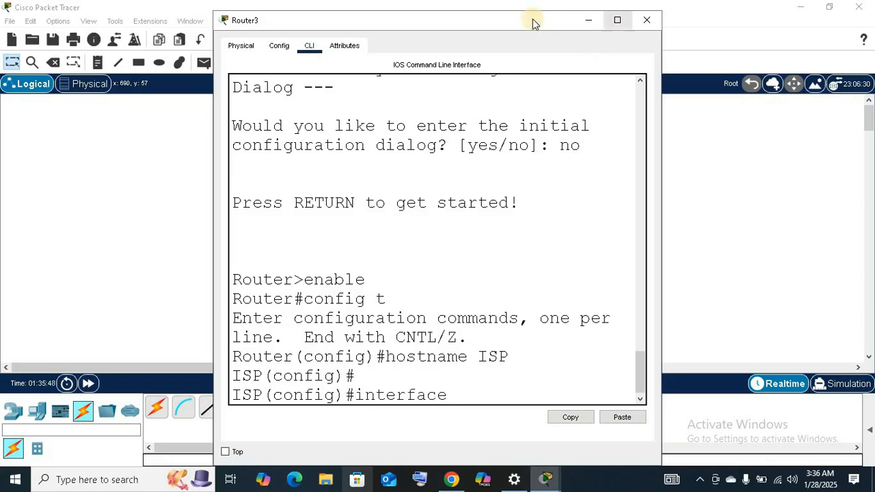
{"action": "left_click_drag", "start_coordinate": [572, 17], "coordinate": [762, 7]}
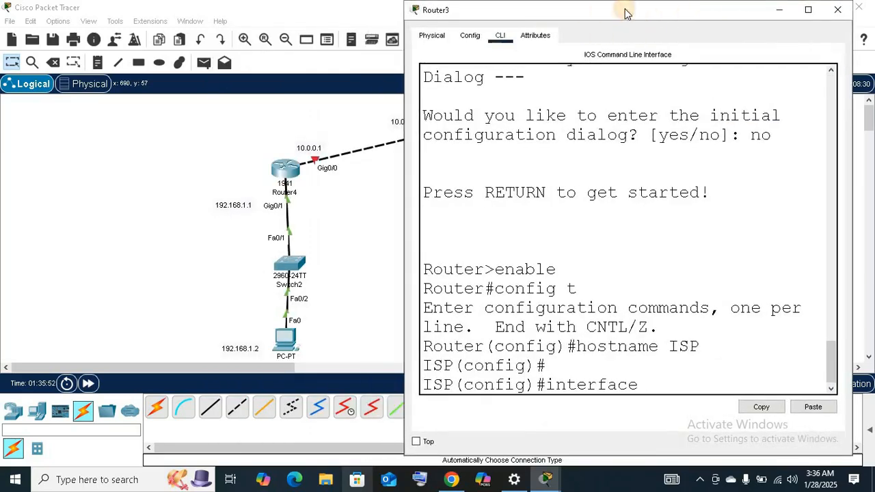
{"action": "left_click_drag", "start_coordinate": [624, 12], "coordinate": [671, 11]}
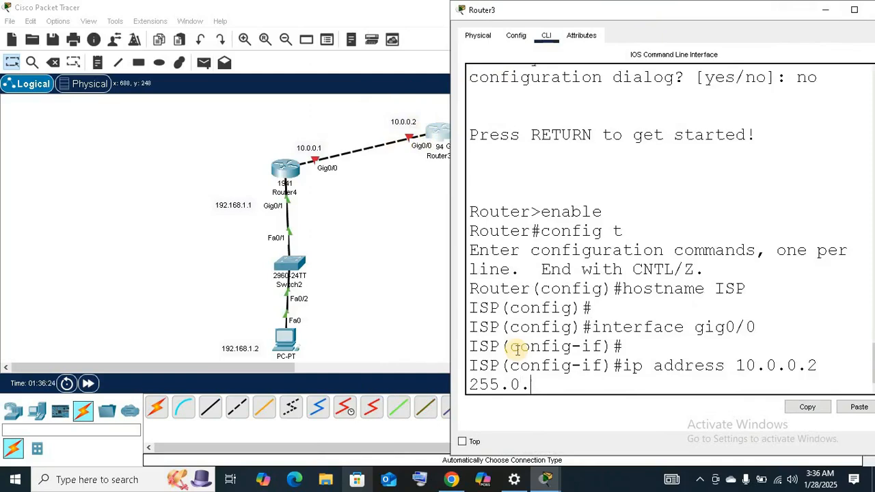
{"action": "type", "text": "0.0.0.2 255.0.0."}
{"action": "key", "text": "BackSpace"}
{"action": "type", "text": ".0"}
{"action": "key", "text": "Return"}
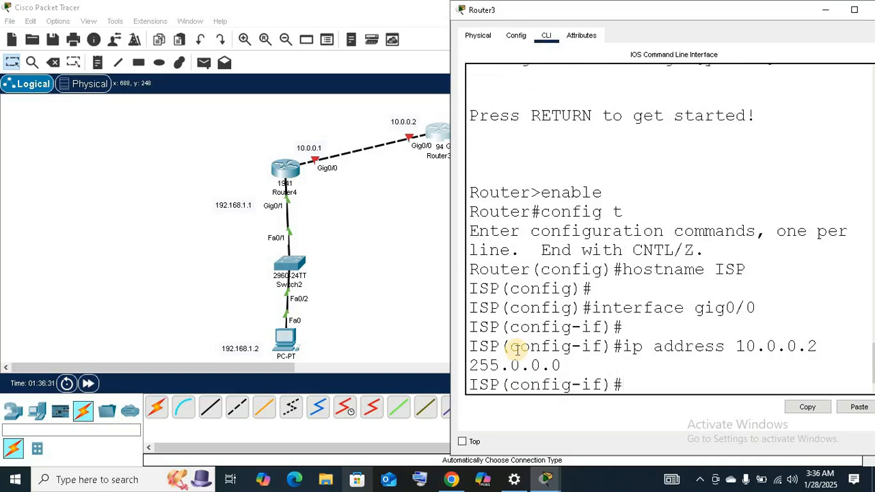
{"action": "key", "text": "Return"}
Enable the ISP router's gig0/0 interface with no shutdown.
{"action": "type", "text": "no shutdo"}
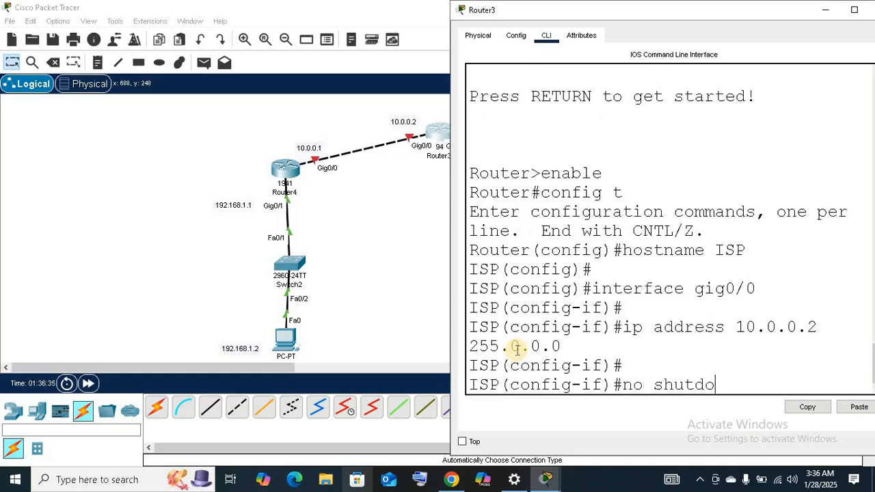
{"action": "type", "text": "wn"}
{"action": "key", "text": "Return"}
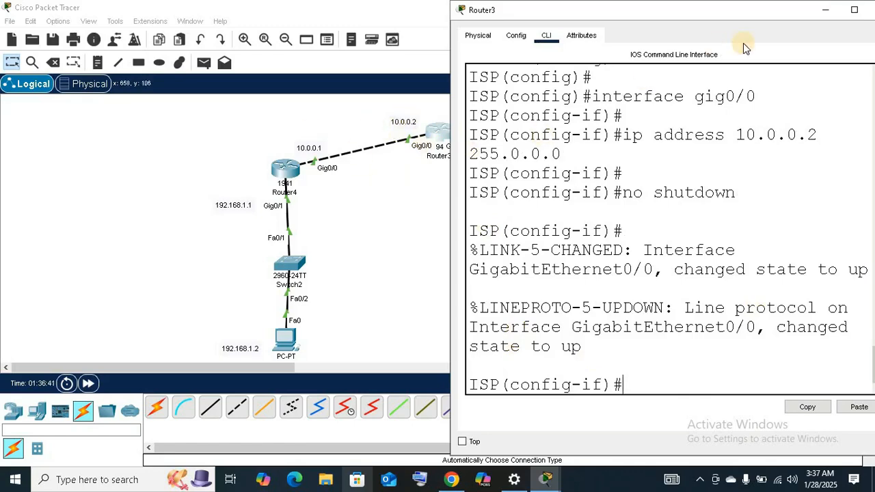
Move Router3's window off the right-hand part of the topology and enter configuration mode for the ISP router's interface gig0/1.
{"action": "left_click_drag", "start_coordinate": [745, 10], "coordinate": [306, 25]}
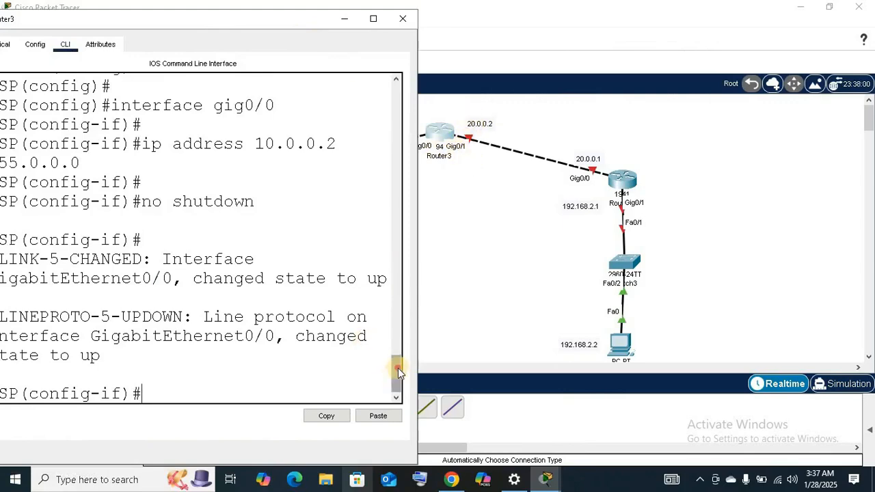
{"action": "left_click_drag", "start_coordinate": [397, 368], "coordinate": [194, 387]}
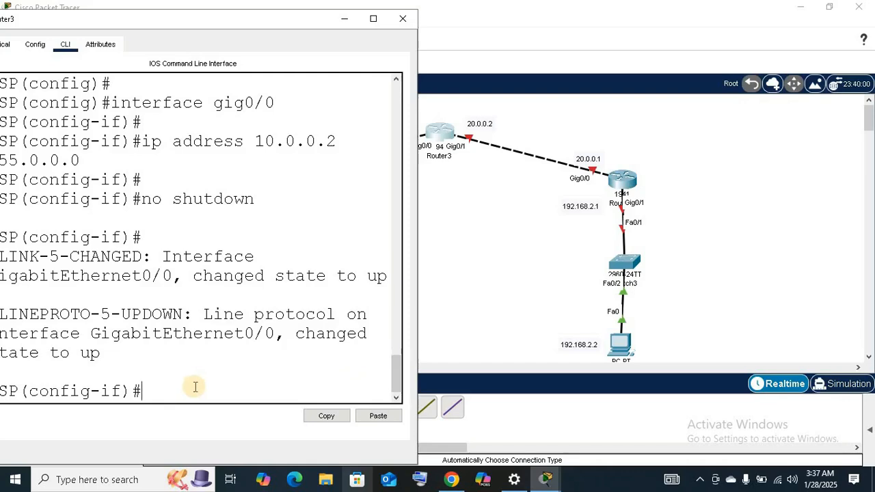
{"action": "type", "text": "interfac"}
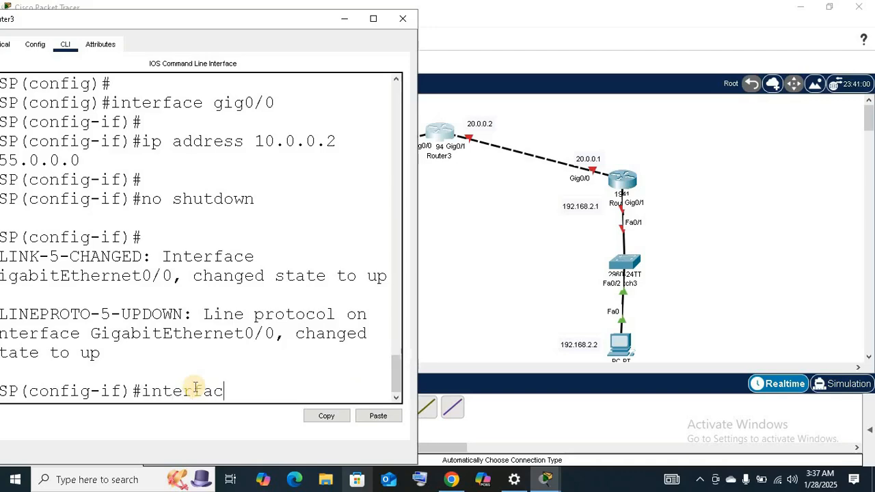
{"action": "type", "text": "e"}
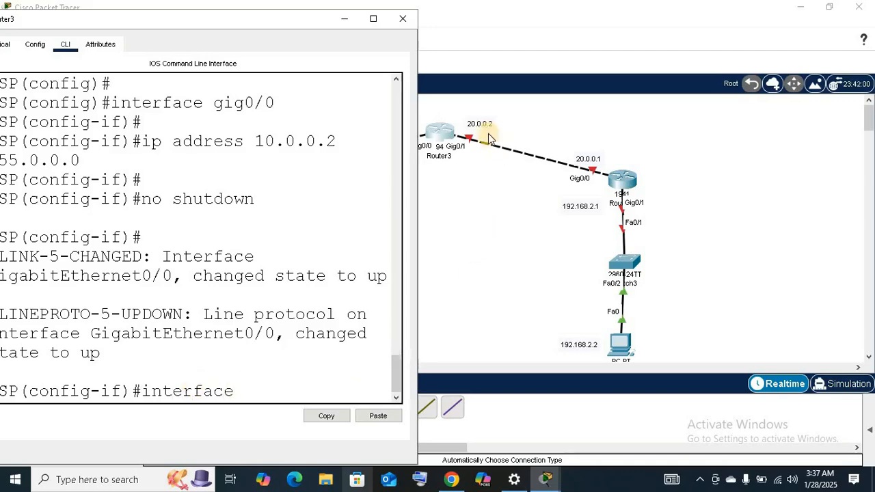
{"action": "type", "text": " gig"}
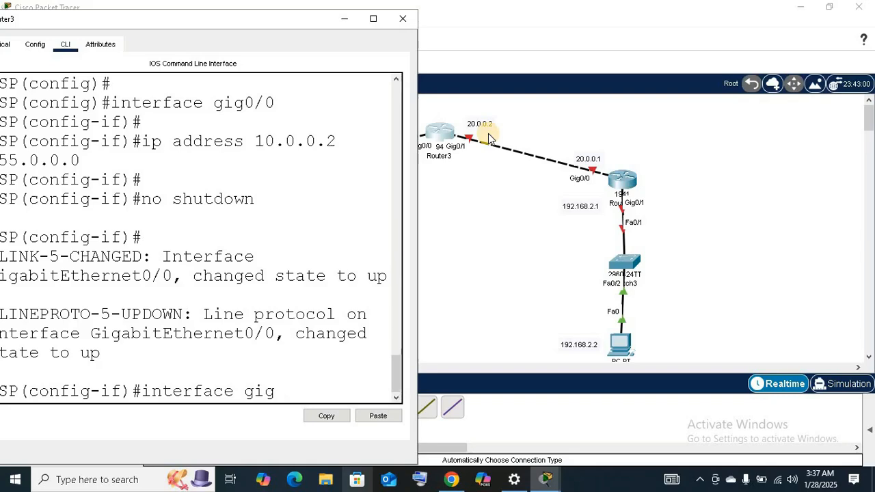
{"action": "type", "text": "i0/1"}
{"action": "key", "text": "Return"}
{"action": "key", "text": "Return"}
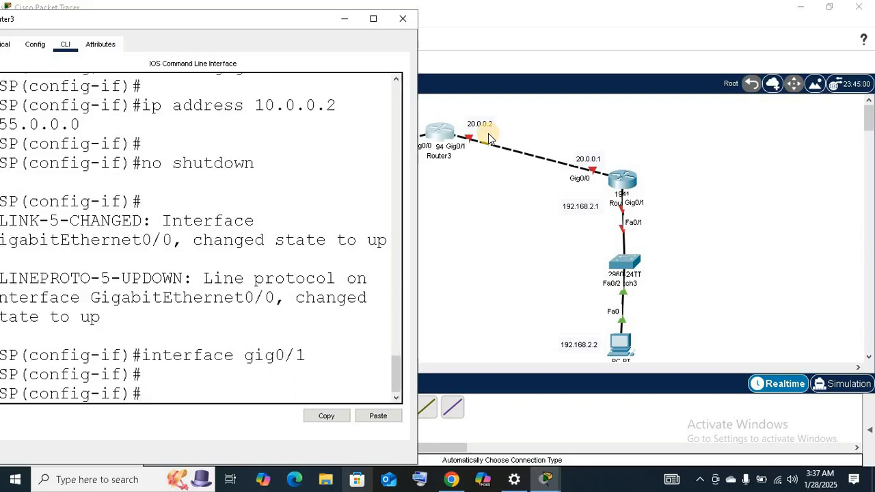
Assign IP address 20.0.0.2 with mask 255.0.0.0 to the ISP router's gig0/1 interface.
{"action": "type", "text": "ip address"}
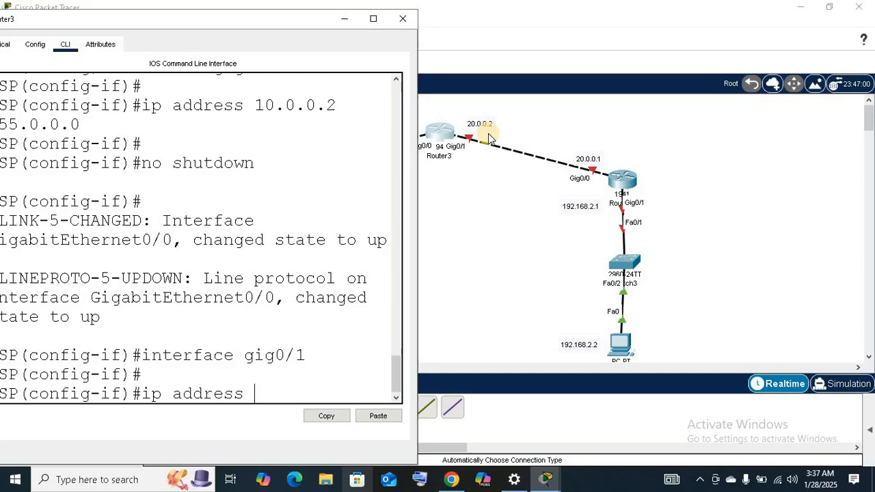
{"action": "type", "text": " 20"}
{"action": "type", "text": ".0.0"}
{"action": "type", "text": ".2 255.0.0.0"}
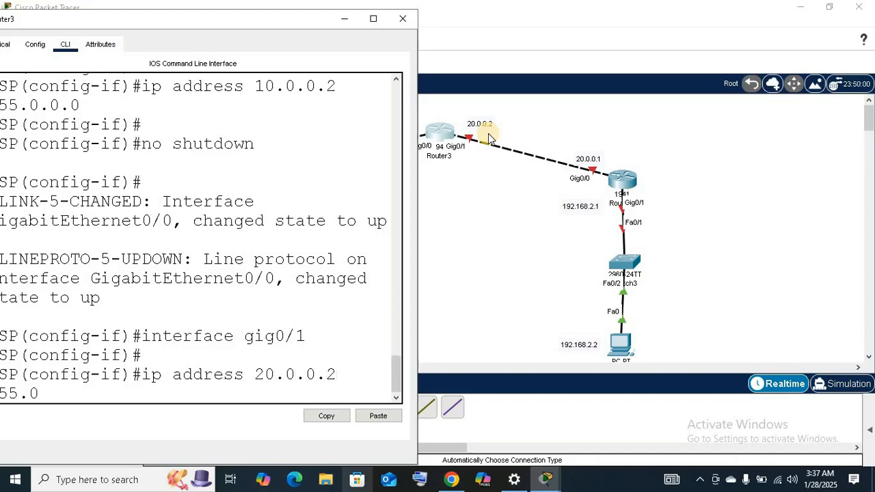
{"action": "key", "text": "Return"}
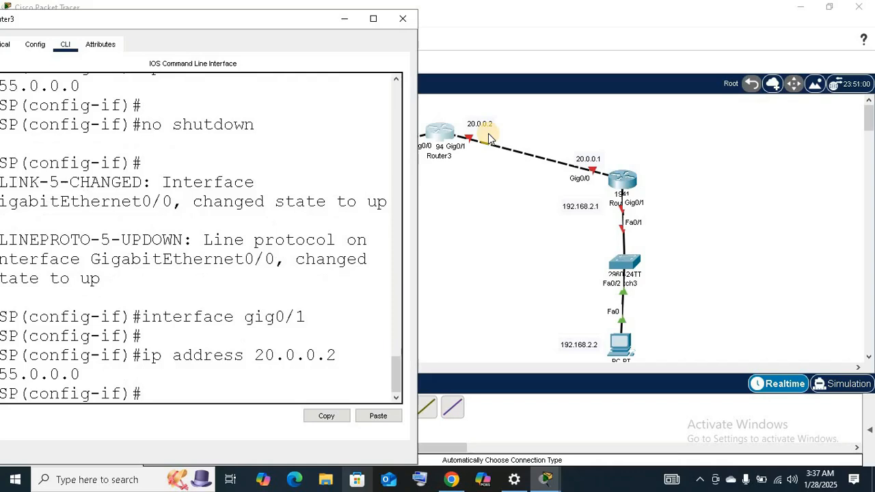
{"action": "key", "text": "Return"}
Enable the ISP router's gig0/1 interface with no shutdown.
{"action": "type", "text": "no"}
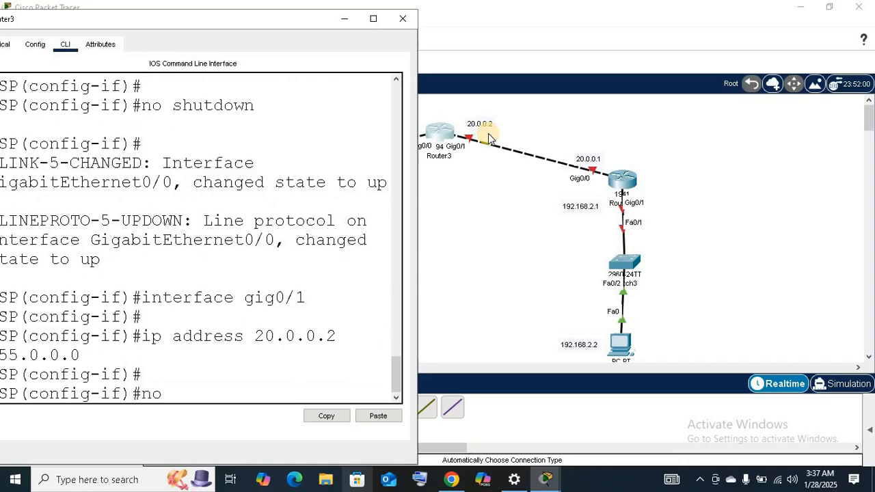
{"action": "type", "text": " shutdown"}
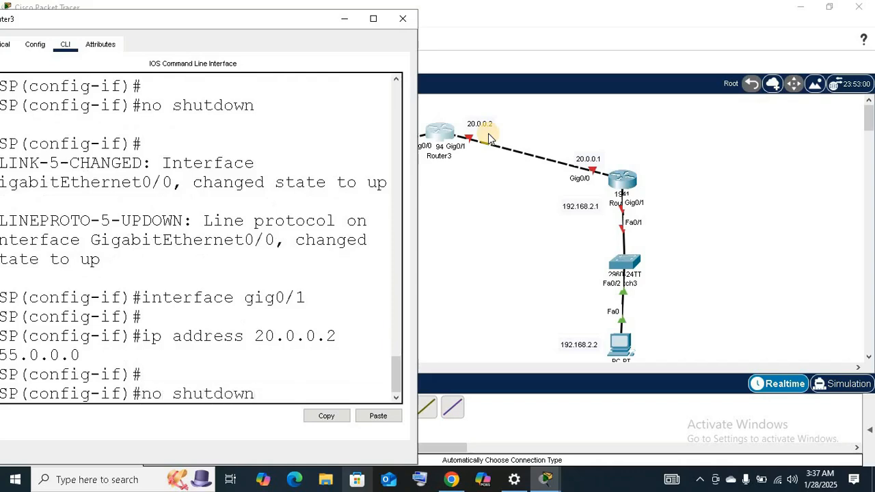
{"action": "key", "text": "Return"}
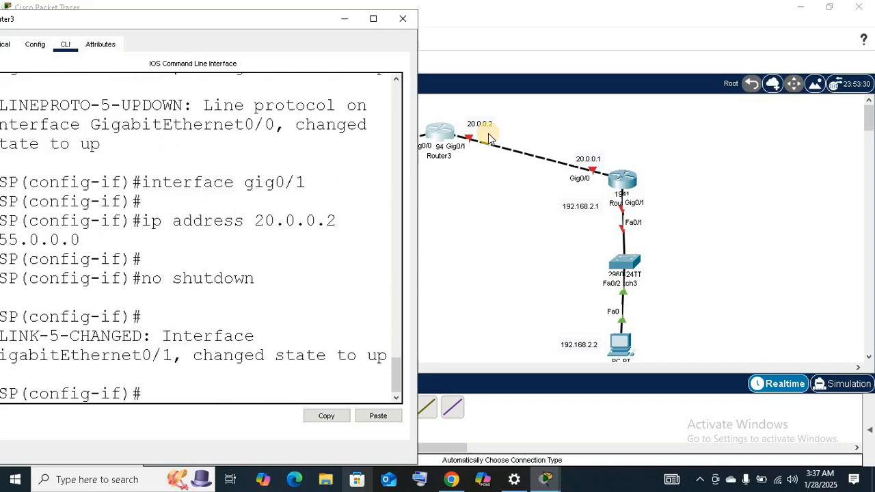
{"action": "left_click", "coordinate": [373, 19]}
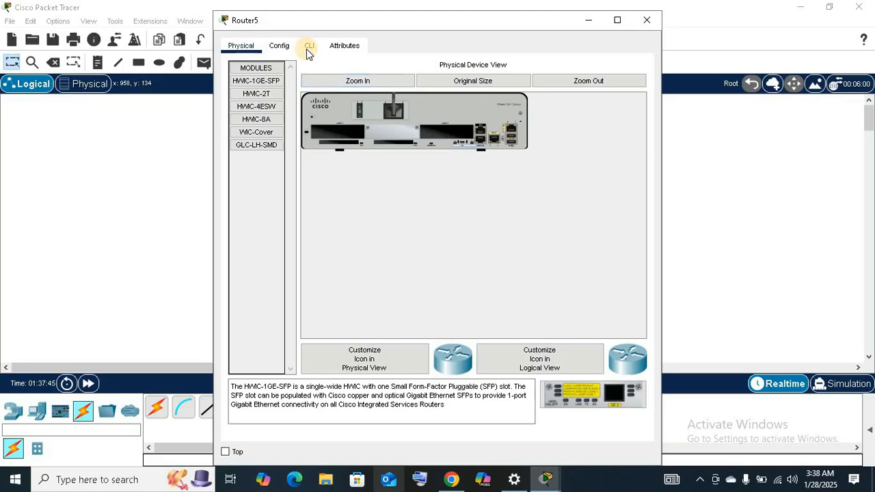
Open Router5's command line and answer no to the initial configuration dialog.
{"action": "left_click", "coordinate": [309, 45]}
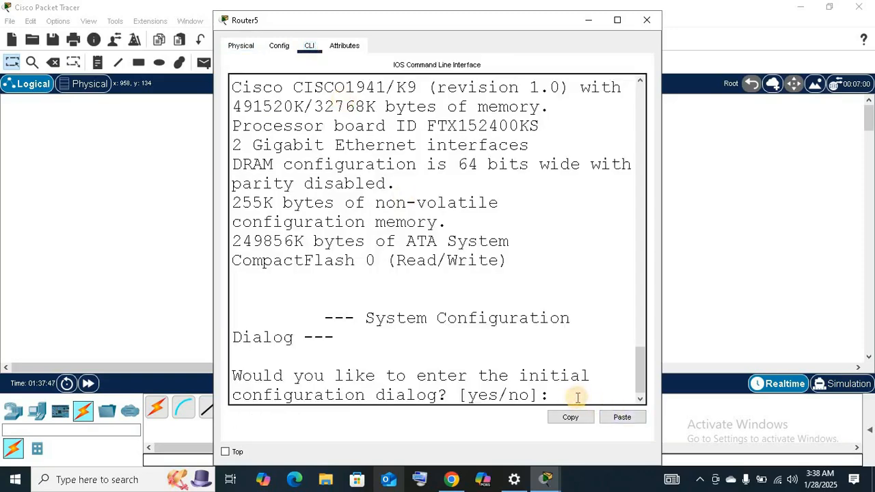
{"action": "type", "text": "no"}
{"action": "key", "text": "Return"}
{"action": "key", "text": "Return"}
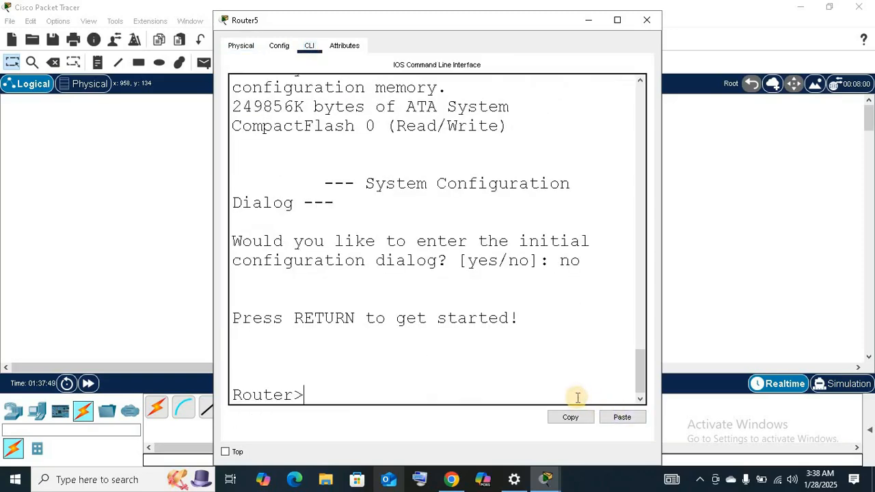
On Router5, enter privileged mode with enable and global configuration mode with config t.
{"action": "type", "text": "enable"}
{"action": "key", "text": "Return"}
{"action": "key", "text": "Return"}
{"action": "type", "text": "co"}
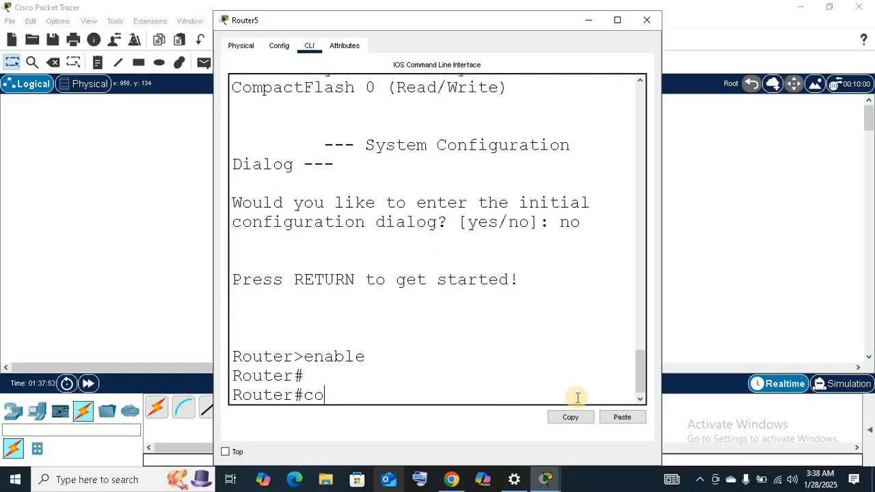
{"action": "type", "text": "nfig t"}
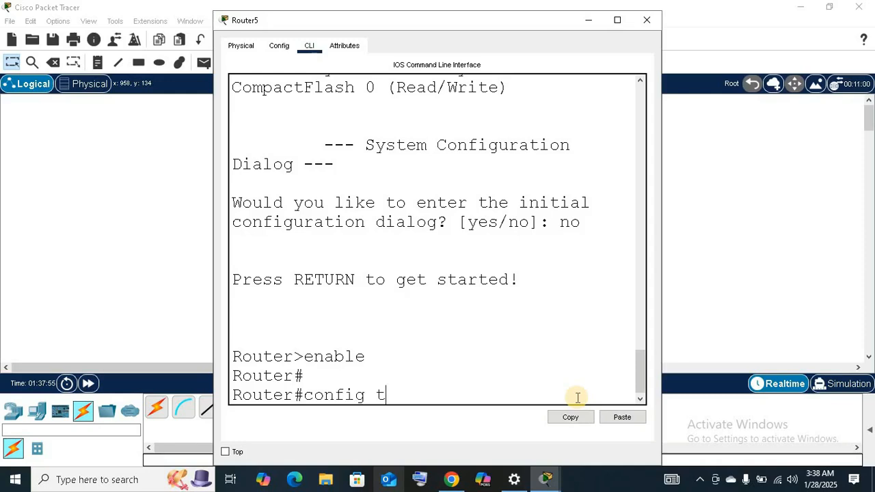
{"action": "key", "text": "Return"}
{"action": "key", "text": "Return"}
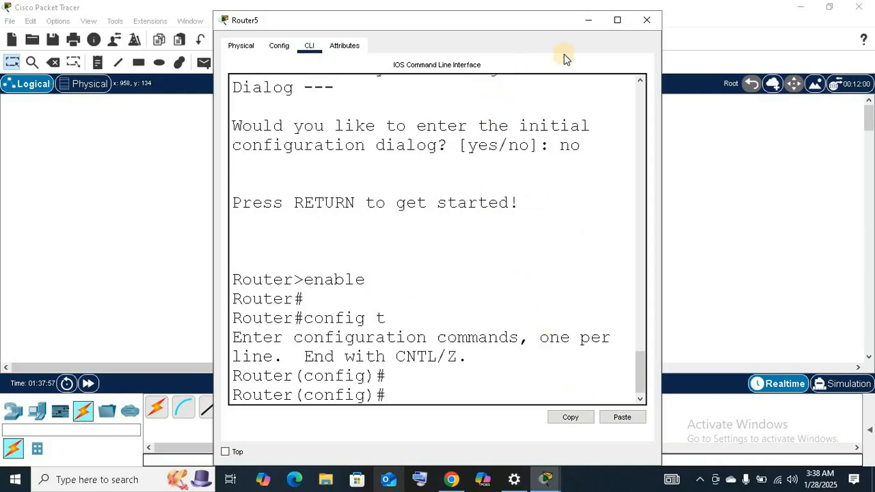
Maximize Router5's window and set its hostname to R3 with the hostname command.
{"action": "left_click", "coordinate": [618, 22]}
{"action": "type", "text": "hostname R"}
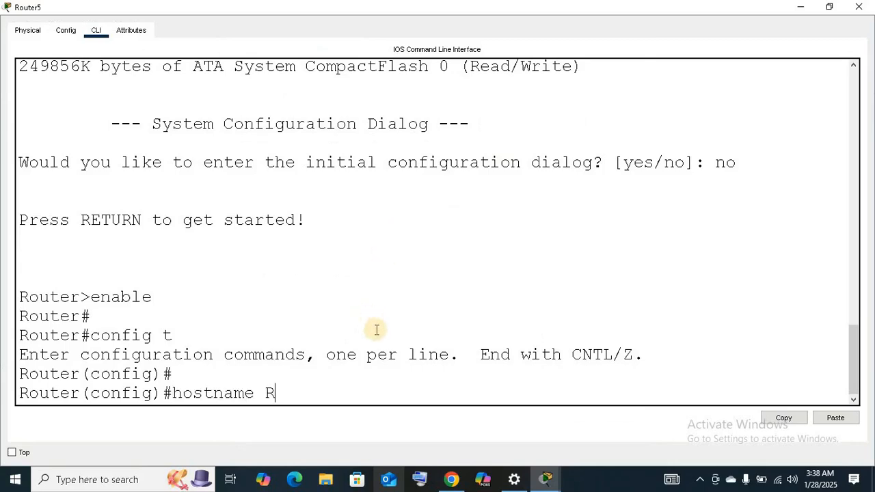
{"action": "type", "text": "3"}
{"action": "key", "text": "Return"}
{"action": "key", "text": "Return"}
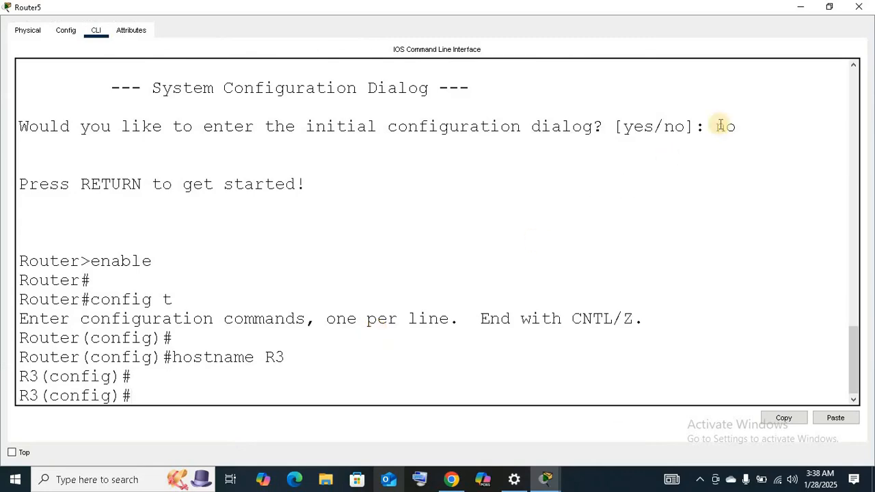
Shrink Router5's window so the topology shows beside it, and enter configuration mode for R3's interface gig0/0.
{"action": "left_click", "coordinate": [798, 8]}
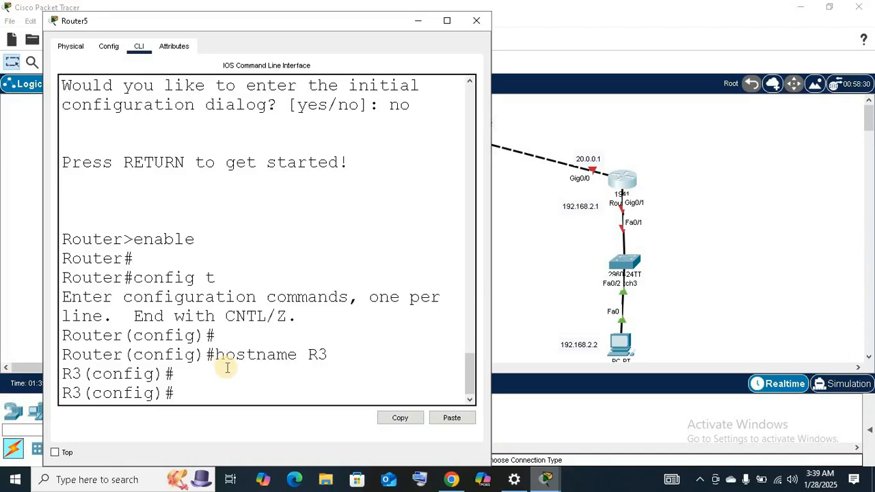
{"action": "type", "text": "interfac"}
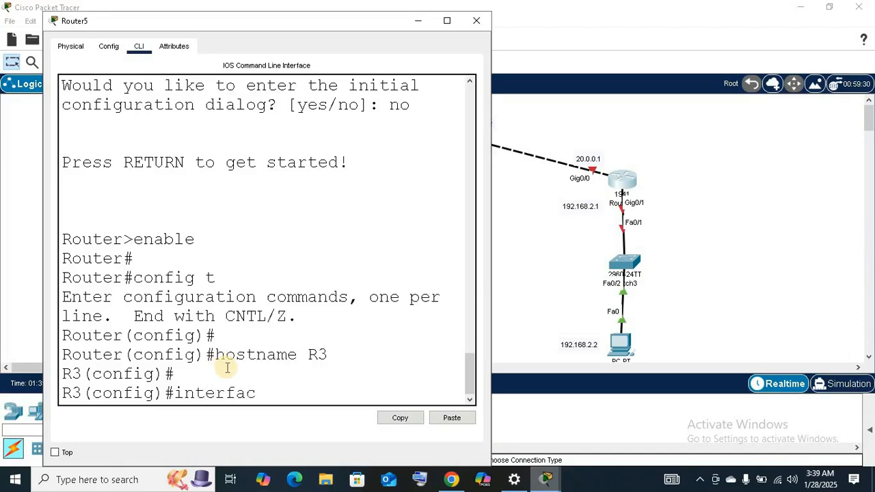
{"action": "type", "text": "e gig0/"}
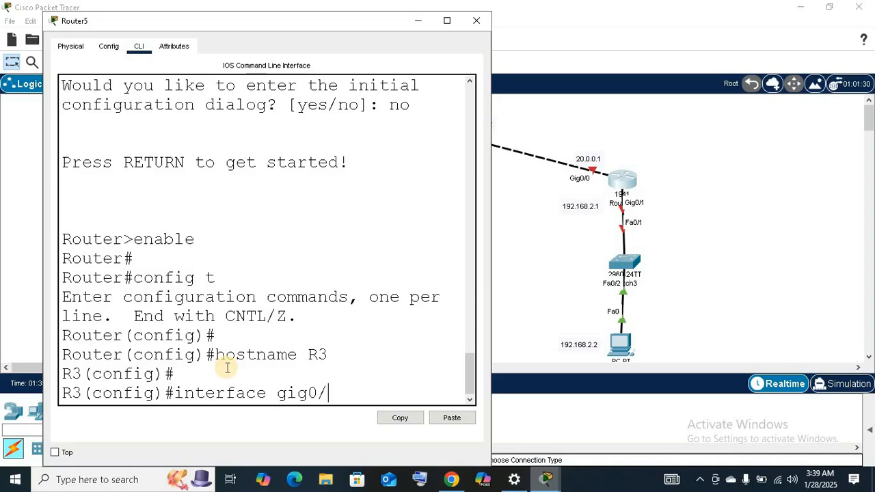
{"action": "type", "text": "0"}
{"action": "key", "text": "Return"}
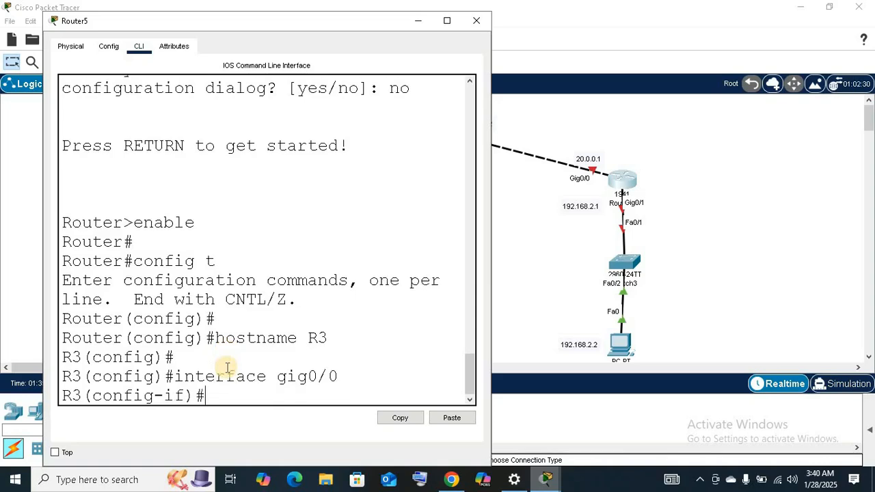
{"action": "key", "text": "Return"}
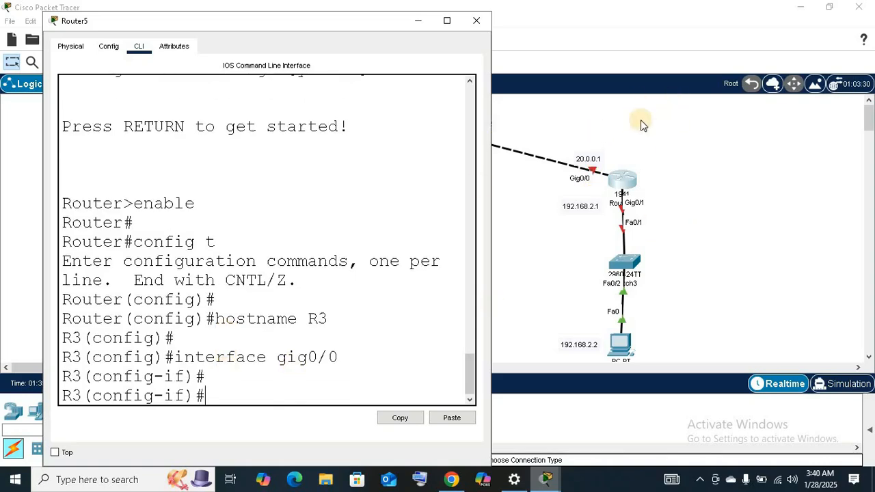
Assign IP address 20.0.0.1 with mask 255.0.0.0 to R3's gig0/0 interface.
{"action": "type", "text": "ip address "}
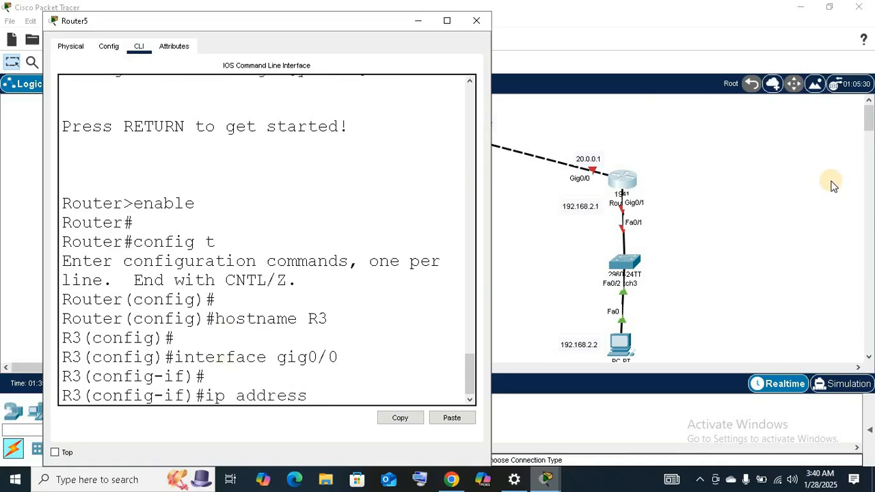
{"action": "type", "text": "20.0.0.1 255.0.0."}
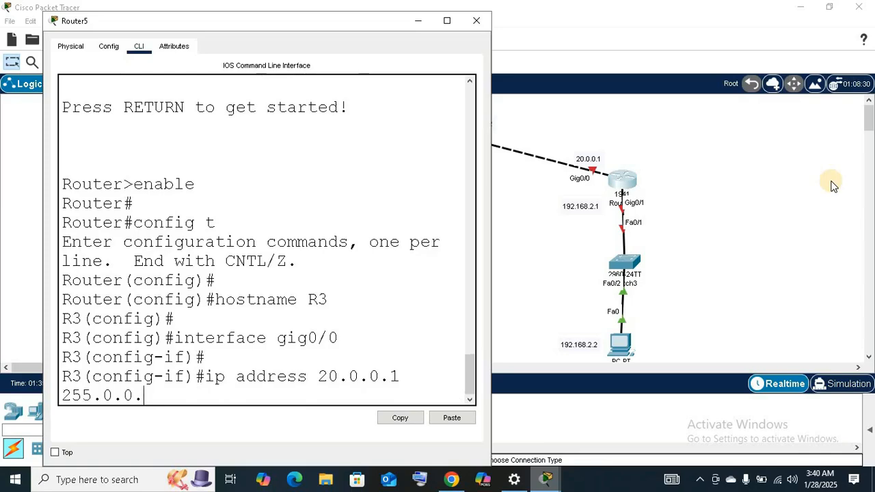
{"action": "type", "text": "0"}
{"action": "key", "text": "Return"}
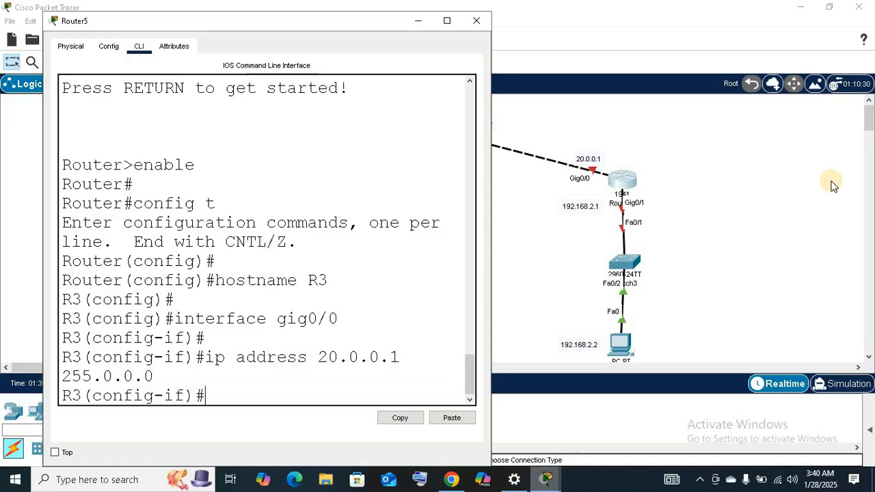
{"action": "key", "text": "Return"}
Enable R3's gig0/0 interface with no shutdown.
{"action": "type", "text": "no sh"}
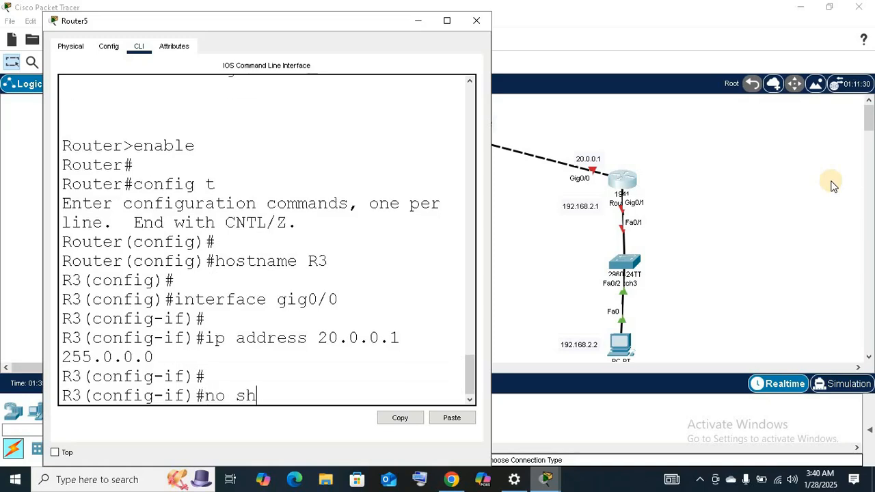
{"action": "type", "text": "utdown"}
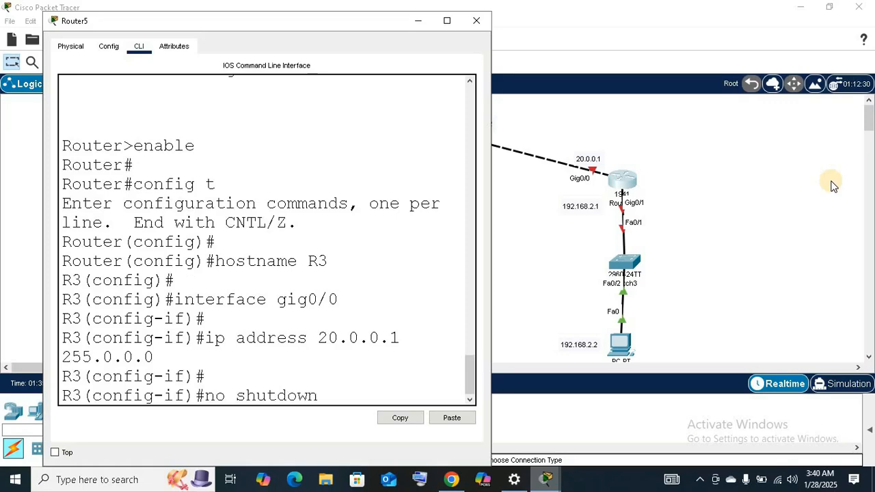
{"action": "key", "text": "Return"}
{"action": "key", "text": "Return"}
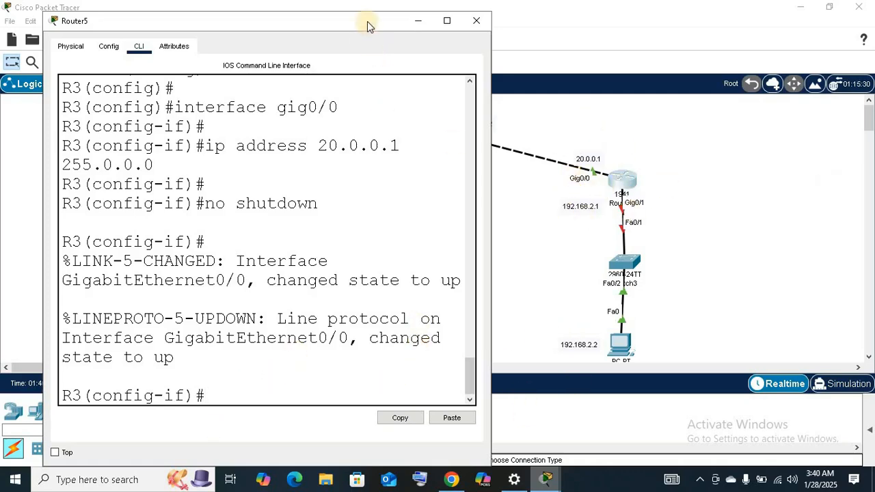
Select R3's interface gig0/1 and assign it IP address 192.168.2.1 with mask 255.255.255.0.
{"action": "left_click_drag", "start_coordinate": [367, 21], "coordinate": [367, 168]}
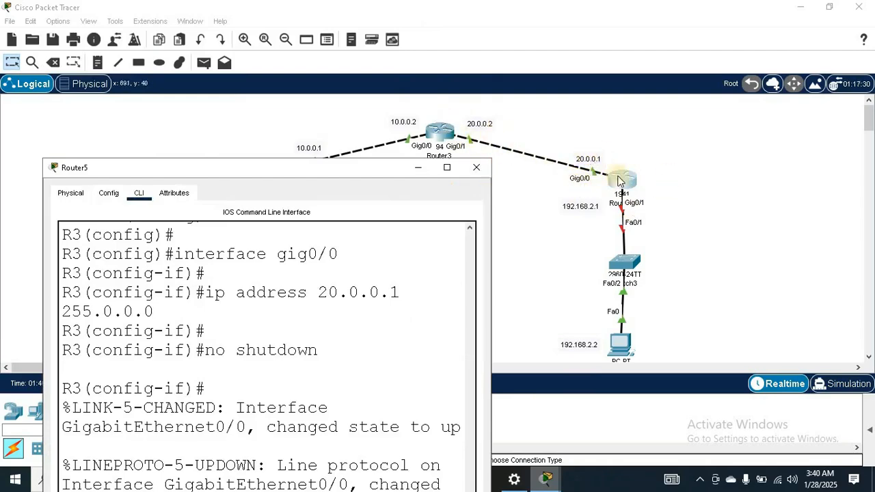
{"action": "left_click_drag", "start_coordinate": [336, 170], "coordinate": [319, 31]}
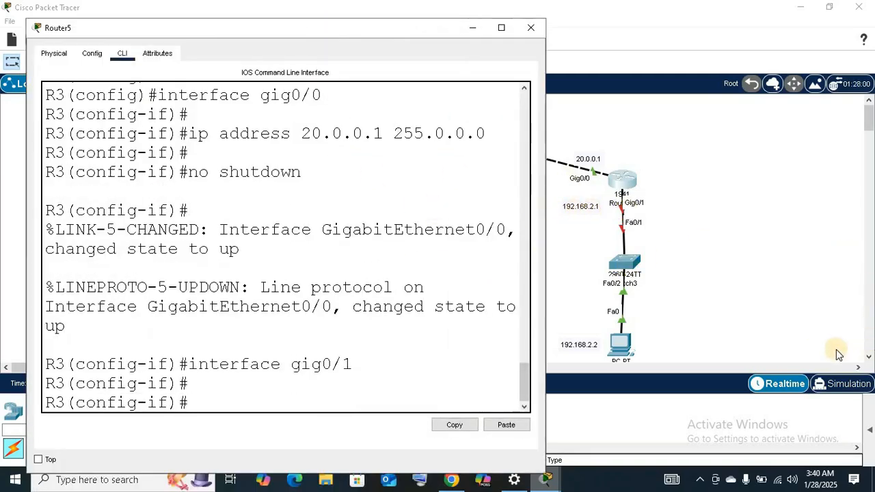
{"action": "type", "text": "ip addres"}
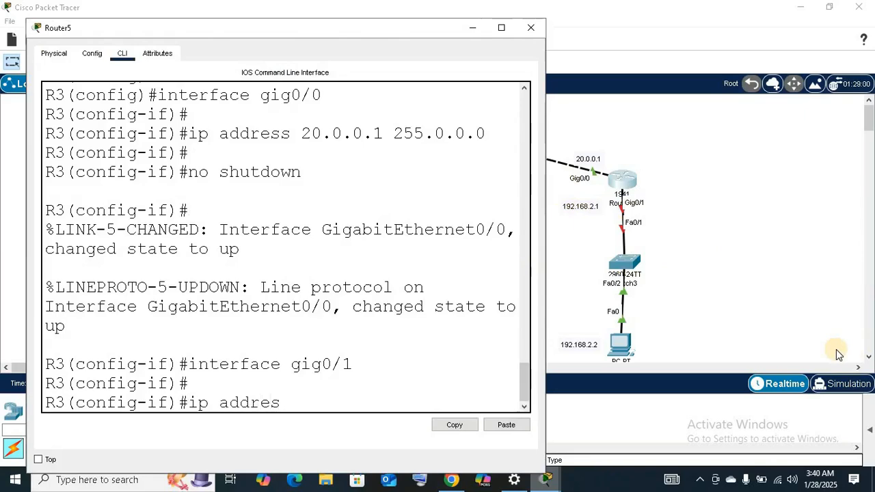
{"action": "type", "text": "s 19"}
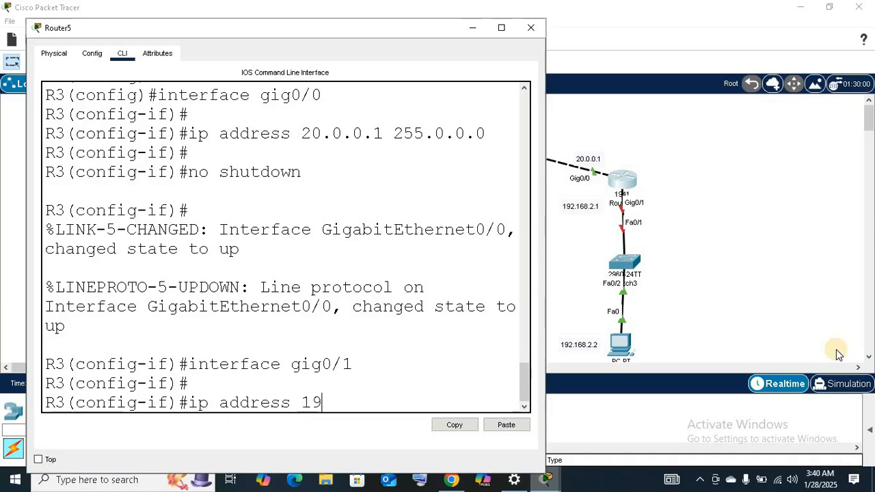
{"action": "type", "text": "2.168.1"}
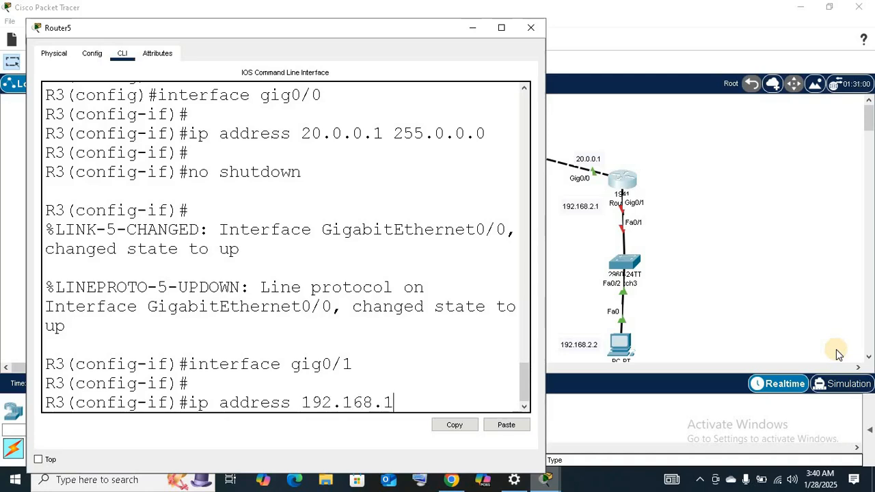
{"action": "key", "text": "BackSpace"}
{"action": "type", "text": "2"}
{"action": "type", "text": ".1"}
{"action": "type", "text": " 255."}
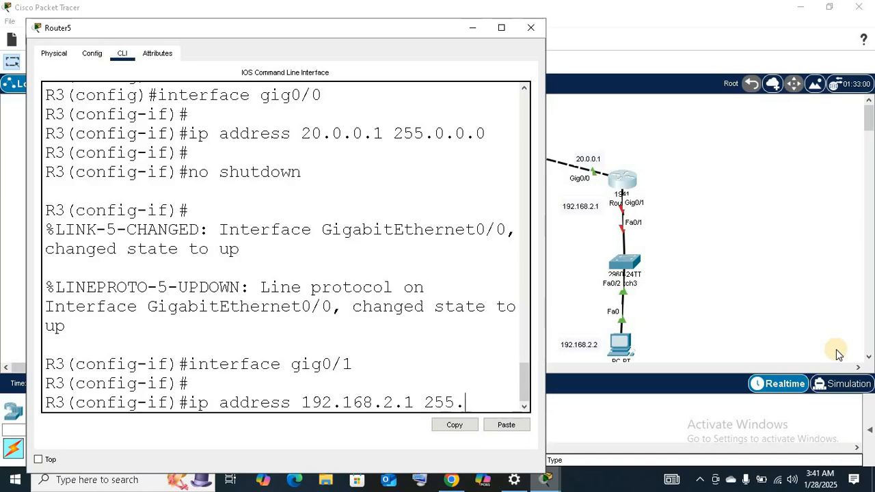
{"action": "type", "text": "255.255.0"}
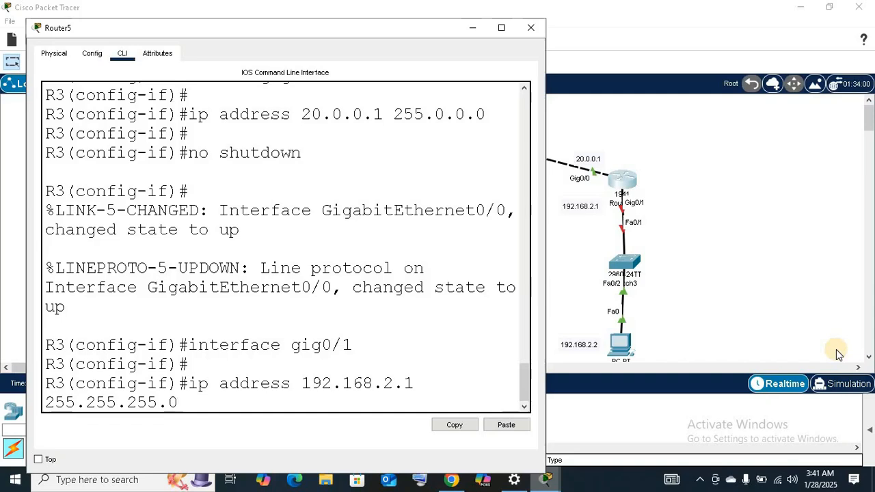
{"action": "key", "text": "Return"}
{"action": "key", "text": "Return"}
{"action": "key", "text": "Return"}
Enable R3's gig0/1 interface with no shutdown and close Router5's window.
{"action": "type", "text": "n"}
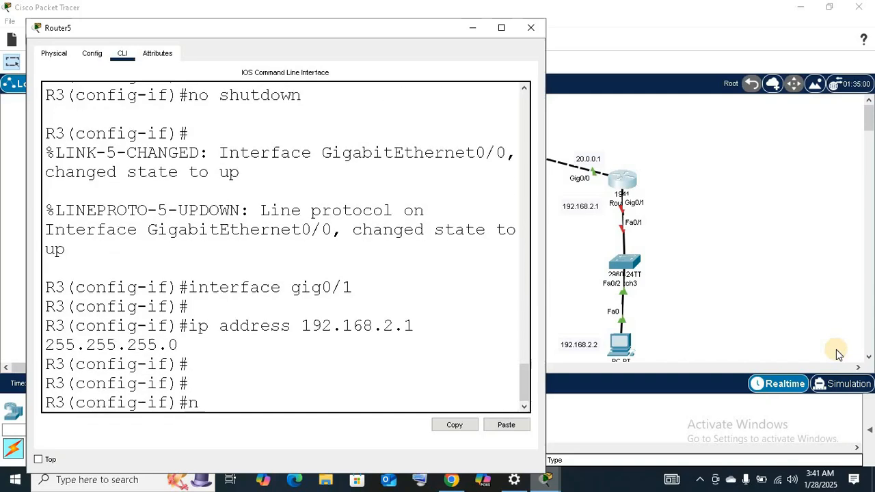
{"action": "type", "text": "o shutdown"}
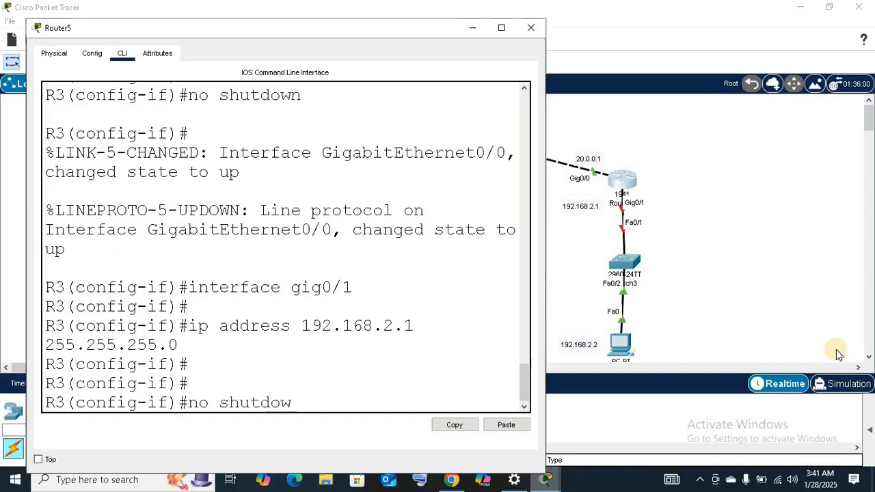
{"action": "key", "text": "Return"}
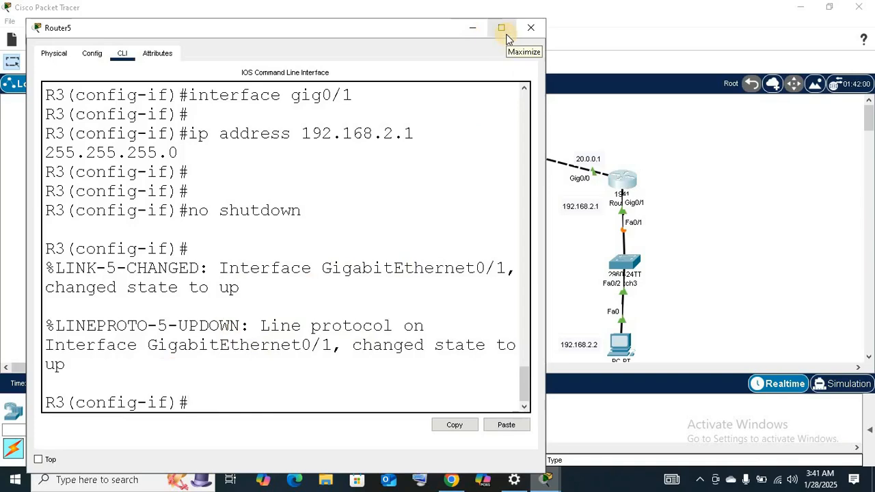
{"action": "left_click", "coordinate": [530, 27]}
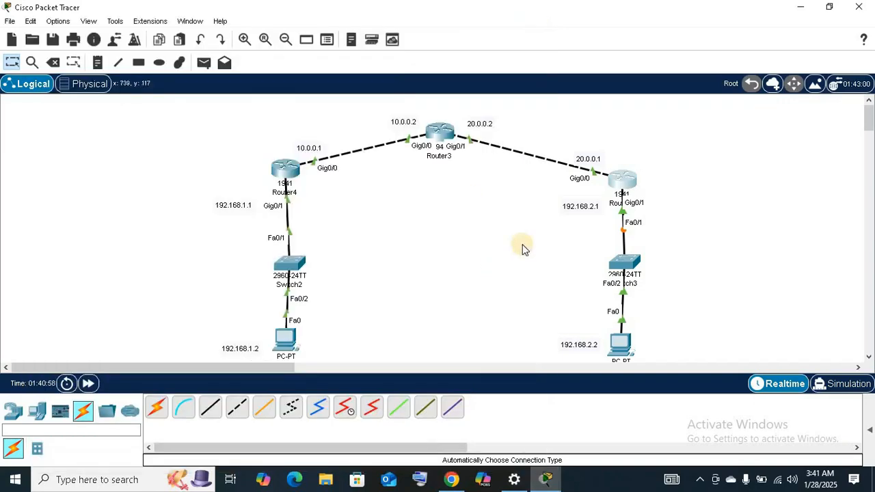
Add a default route on R1 (Router4) with ip route 0.0.0.0 0.0.0.0 and next hop 10.0.0.2.
{"action": "left_click", "coordinate": [290, 177]}
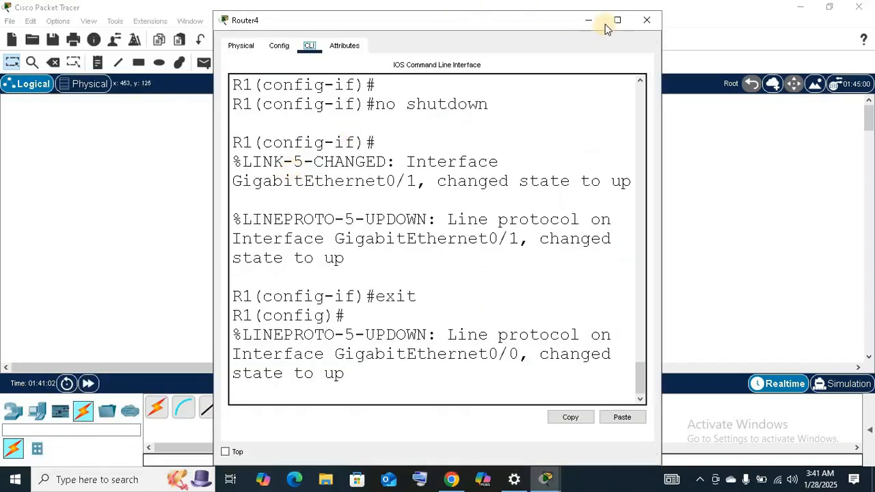
{"action": "left_click", "coordinate": [617, 20]}
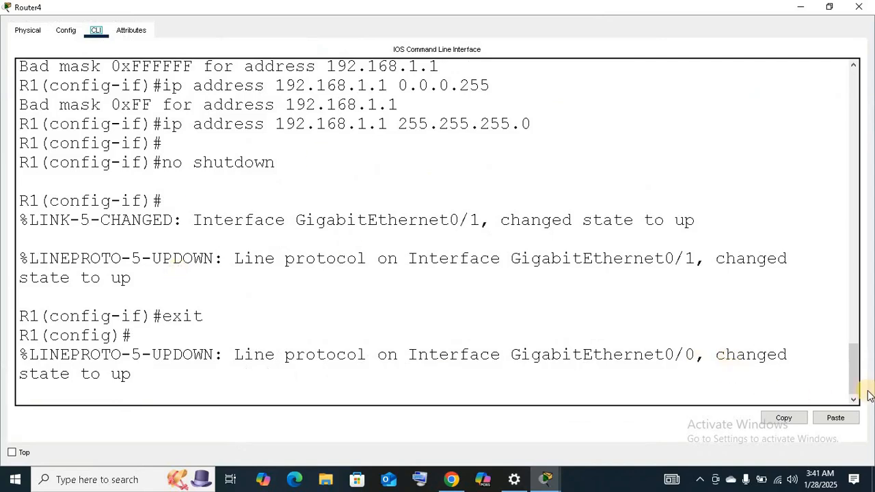
{"action": "left_click", "coordinate": [853, 375]}
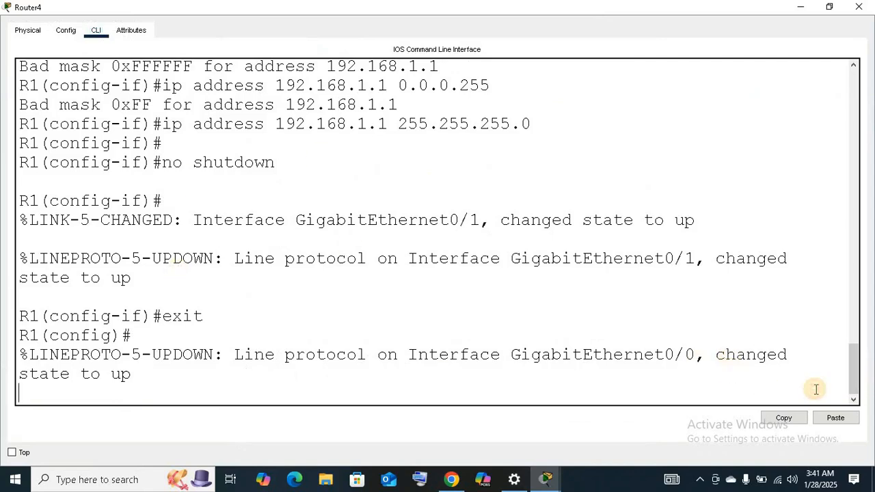
{"action": "key", "text": "Return"}
{"action": "key", "text": "Return"}
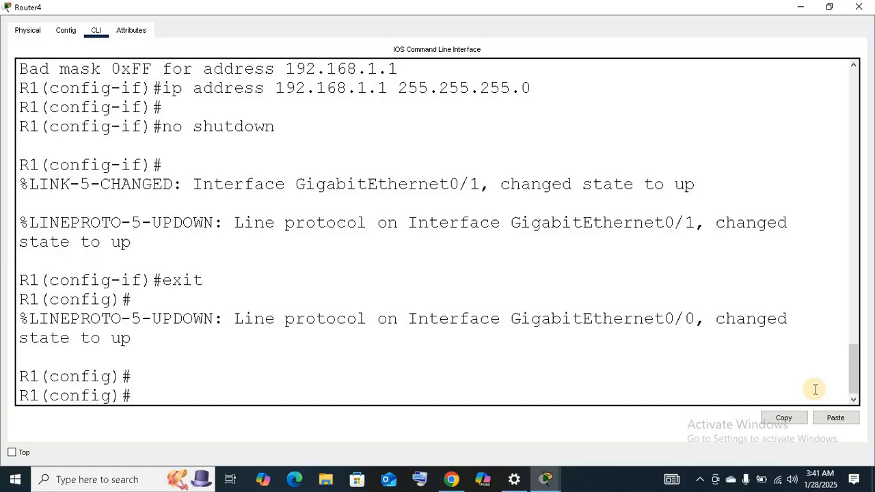
{"action": "type", "text": "ip route 0.0.0.0 "}
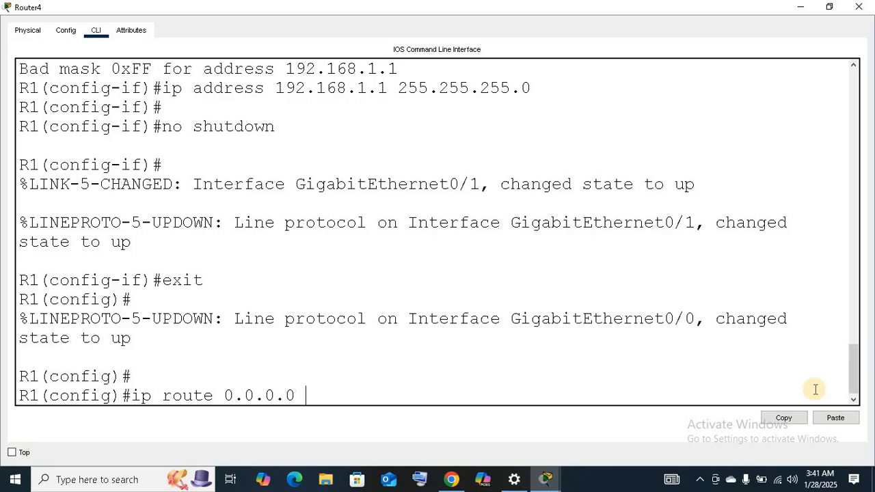
{"action": "type", "text": "0.0.0.0 10.0.0.2"}
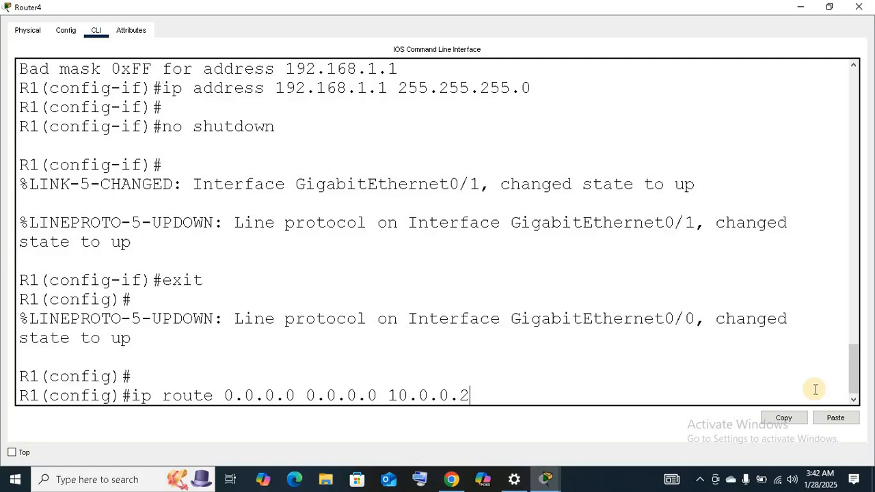
{"action": "key", "text": "Return"}
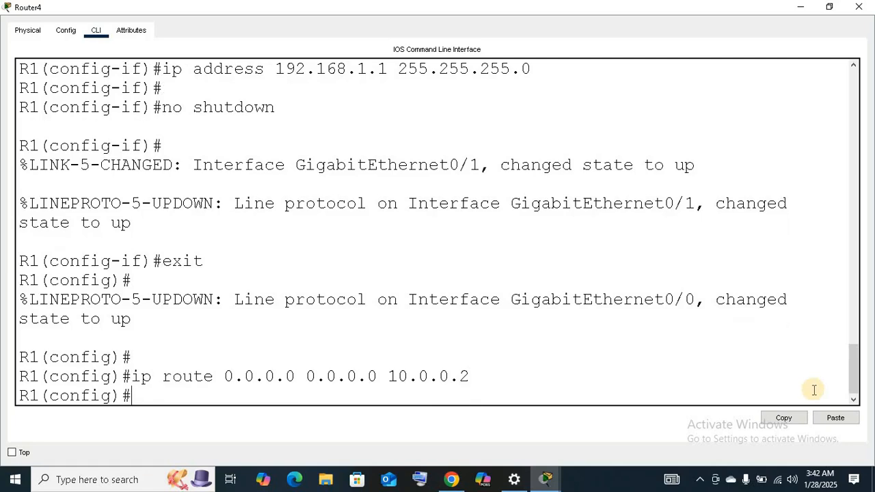
{"action": "left_click", "coordinate": [800, 7]}
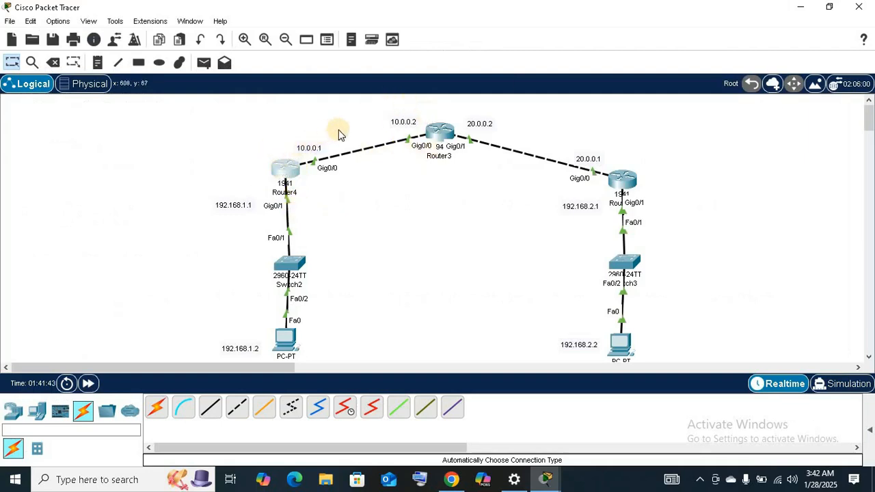
Reopen Router4 and issue the license boot module c1900 command for the securityk9 technology package.
{"action": "left_click", "coordinate": [287, 164]}
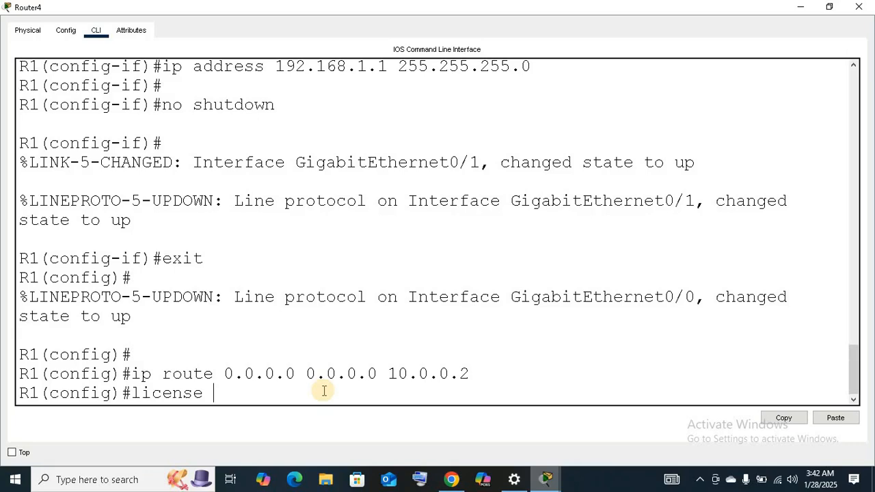
{"action": "type", "text": "boot module "}
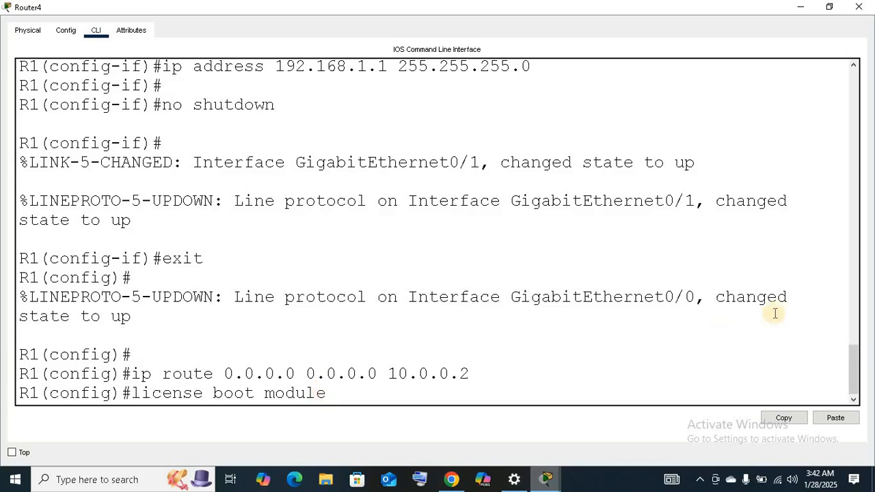
{"action": "type", "text": "c1900"}
{"action": "type", "text": "technoloy"}
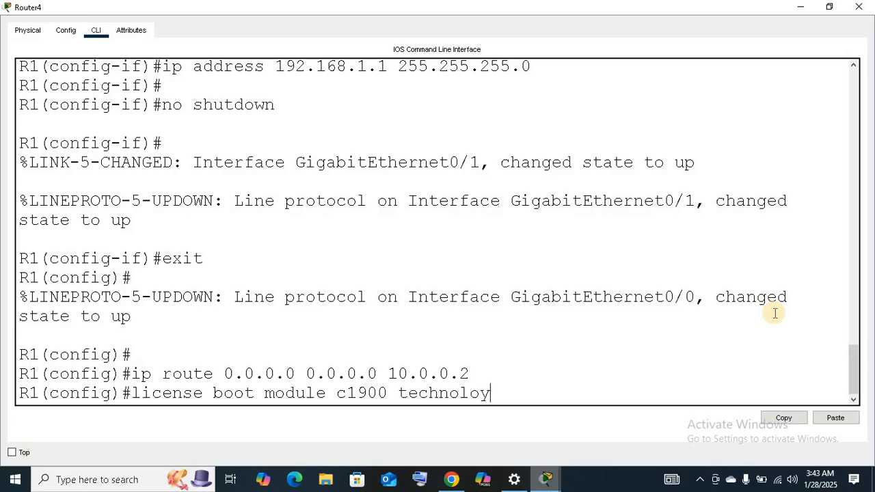
{"action": "key", "text": "BackSpace"}
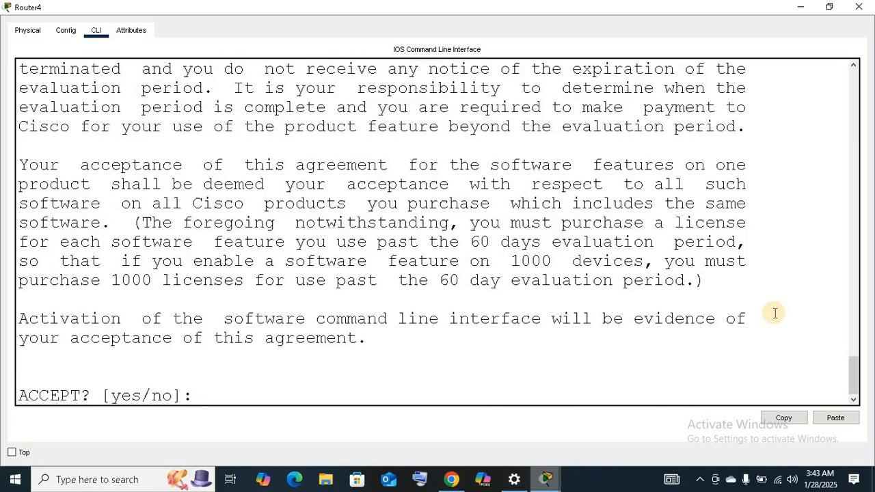
Accept the license agreement on R1 with yes and return to the configuration prompt.
{"action": "type", "text": "yess"}
{"action": "key", "text": "BackSpace"}
{"action": "key", "text": "Return"}
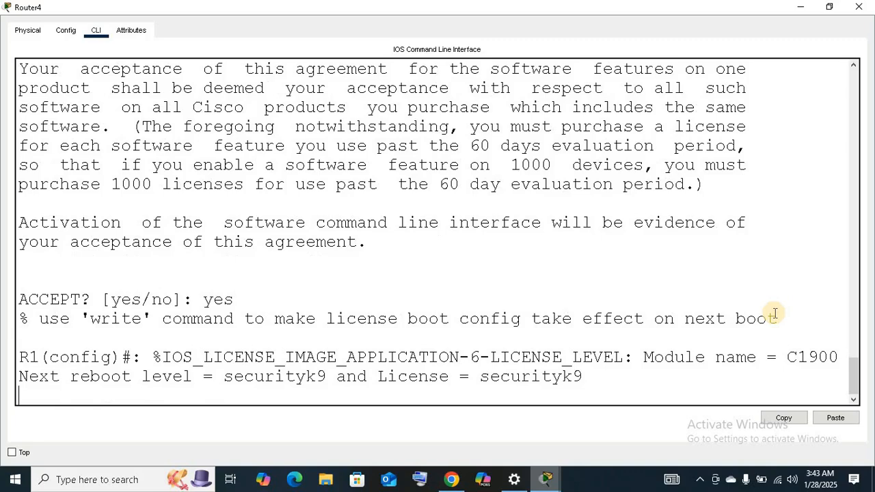
{"action": "key", "text": "Return"}
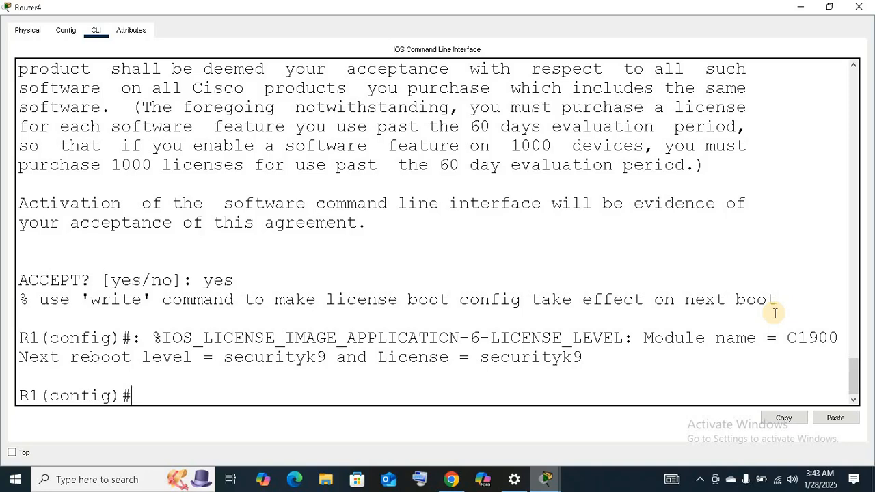
Try to save R1's running configuration from configuration mode with copy run start-up config.
{"action": "type", "text": "copy run start"}
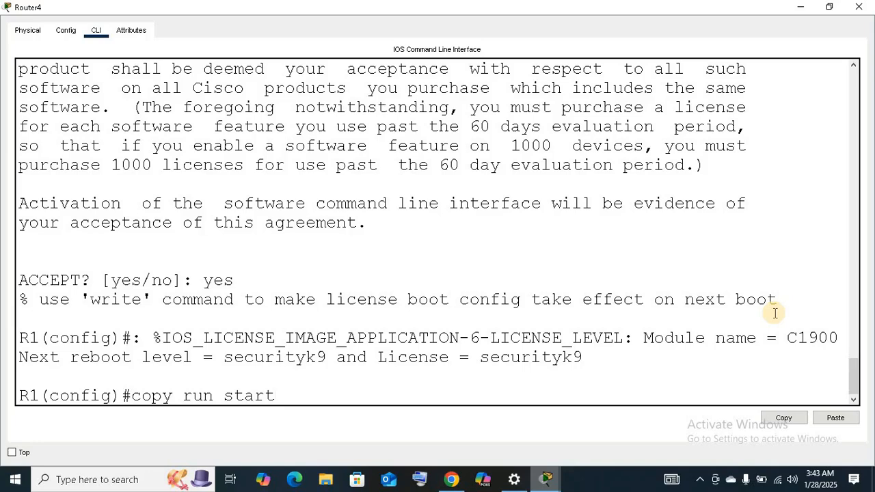
{"action": "type", "text": "-"}
{"action": "type", "text": "up"}
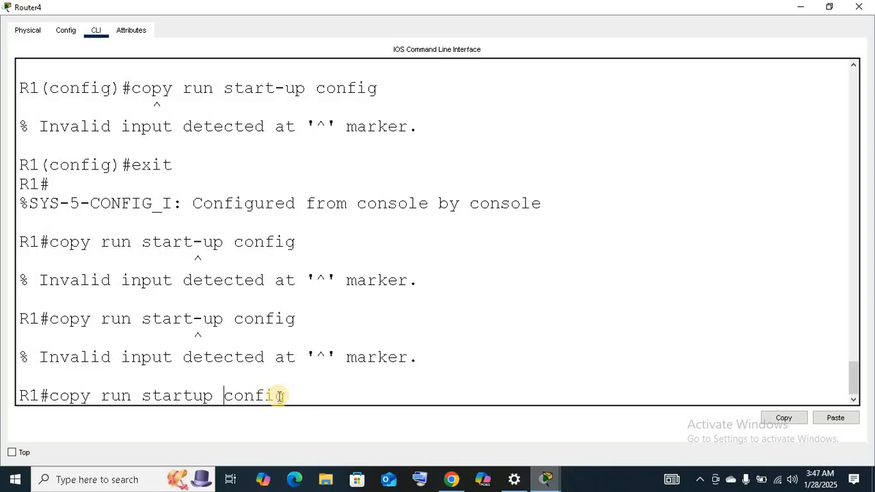
{"action": "type", "text": "-"}
Save R1's running configuration with copy run startup-config, accepting the default destination filename.
{"action": "key", "text": "Left"}
{"action": "key", "text": "BackSpace"}
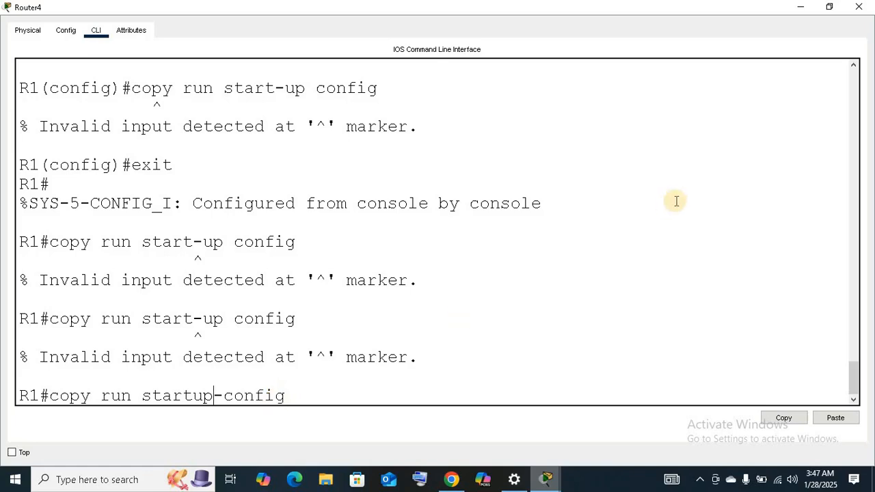
{"action": "key", "text": "Return"}
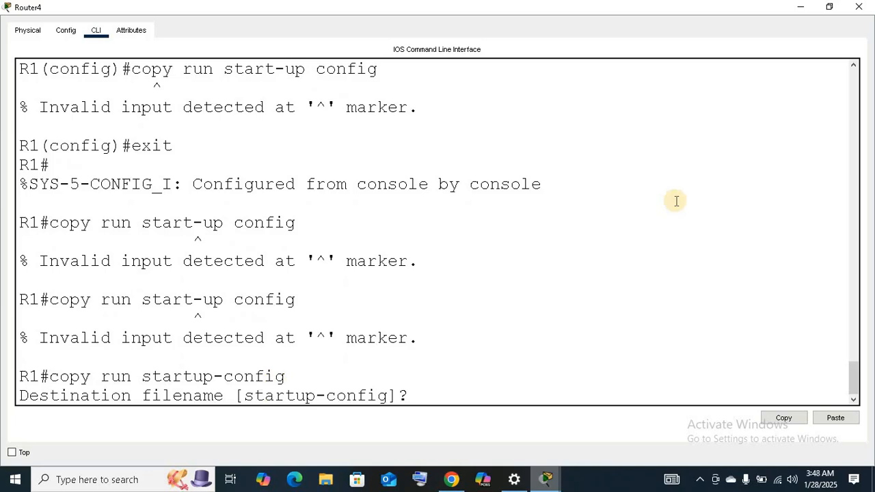
{"action": "key", "text": "Return"}
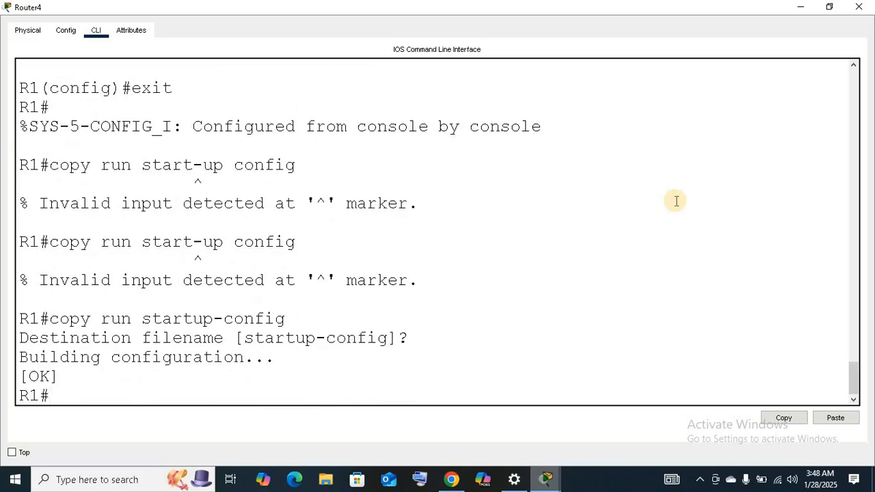
{"action": "key", "text": "Return"}
Reload R1, confirm the restart, and minimize its window to return to the topology.
{"action": "type", "text": "reload"}
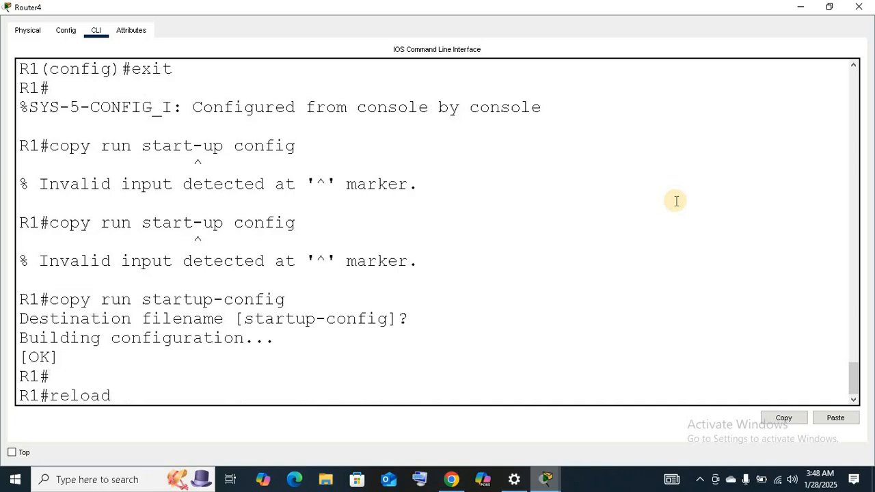
{"action": "key", "text": "Return"}
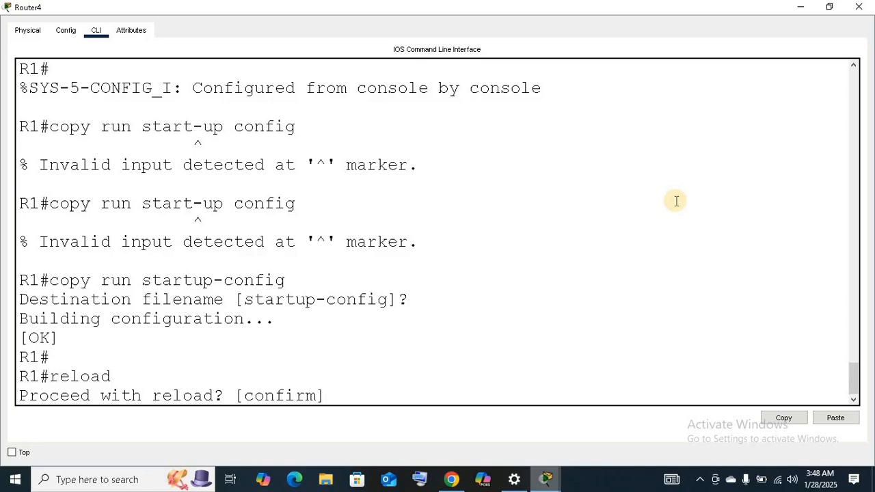
{"action": "key", "text": "Return"}
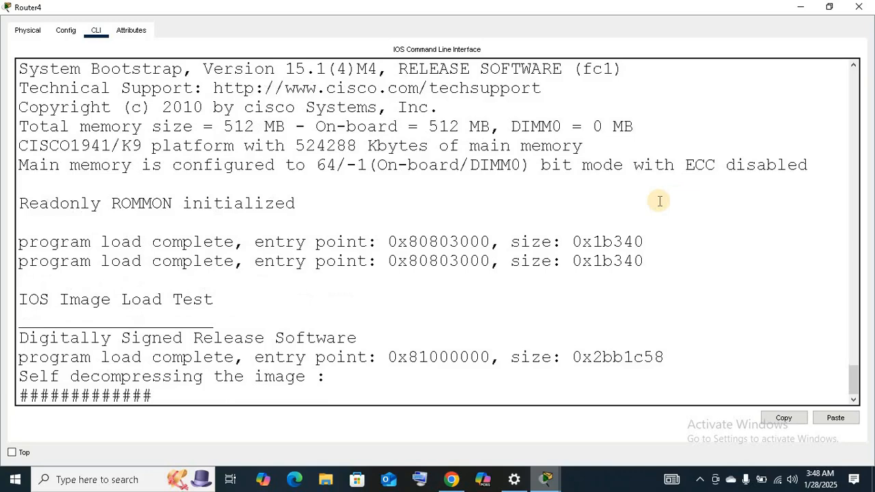
{"action": "left_click", "coordinate": [800, 7]}
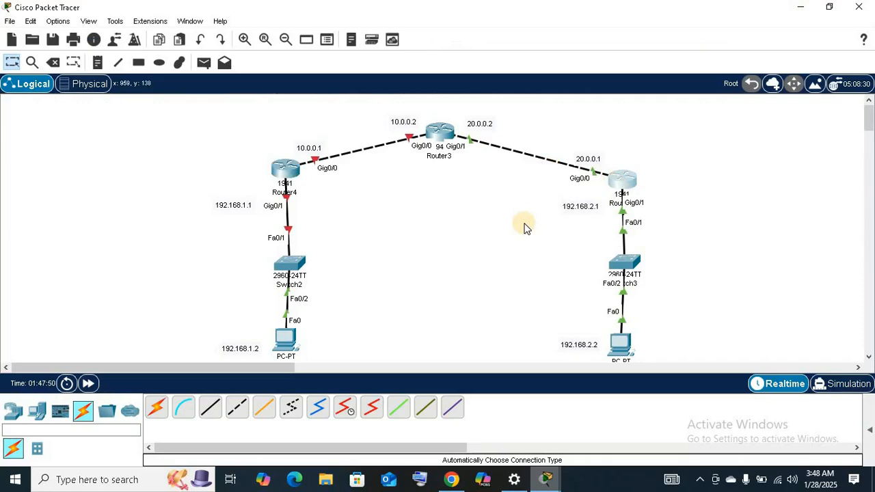
Open the command line of Router5 (R3) in a maximized window and exit interface configuration back to privileged EXEC mode.
{"action": "left_click", "coordinate": [622, 179]}
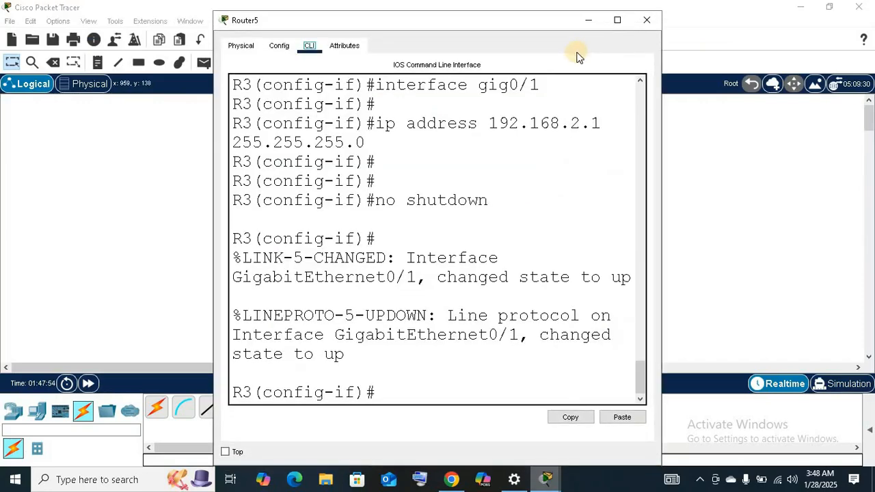
{"action": "left_click", "coordinate": [615, 20]}
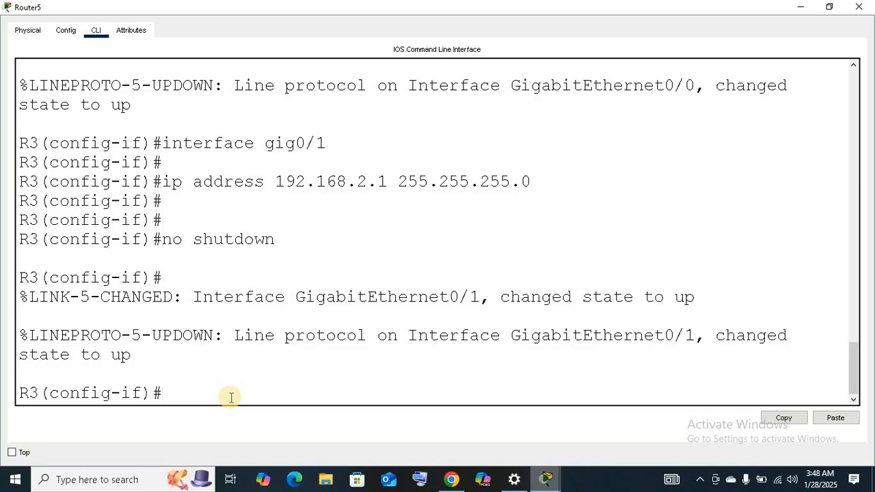
{"action": "type", "text": "exit"}
{"action": "key", "text": "Return"}
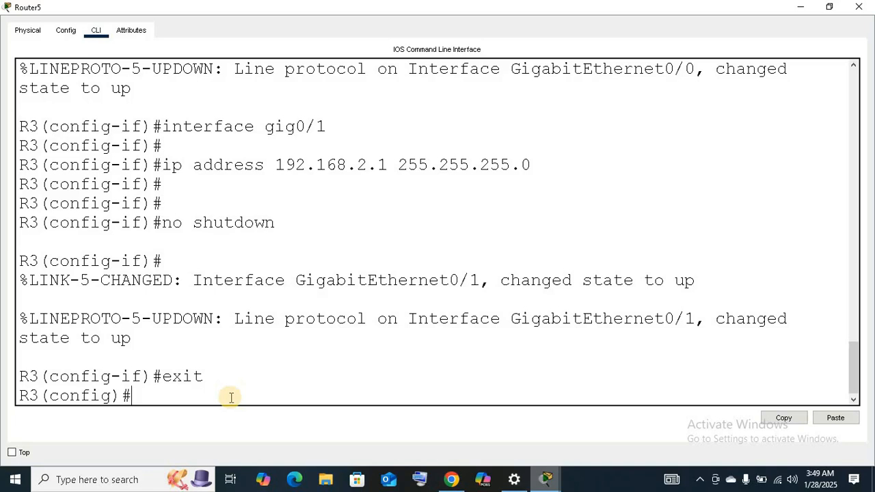
{"action": "type", "text": "exit"}
{"action": "key", "text": "Return"}
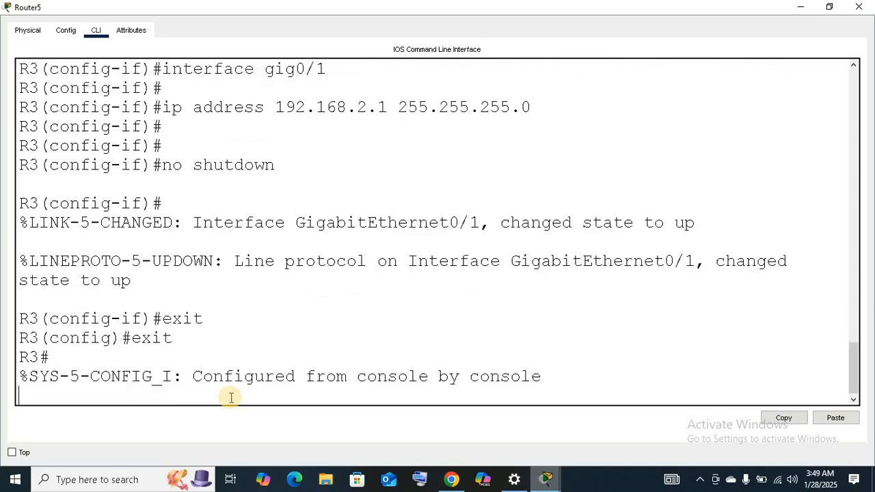
{"action": "key", "text": "Return"}
{"action": "key", "text": "Return"}
Run show version on R3 and page through to the technology package license information.
{"action": "type", "text": "sh"}
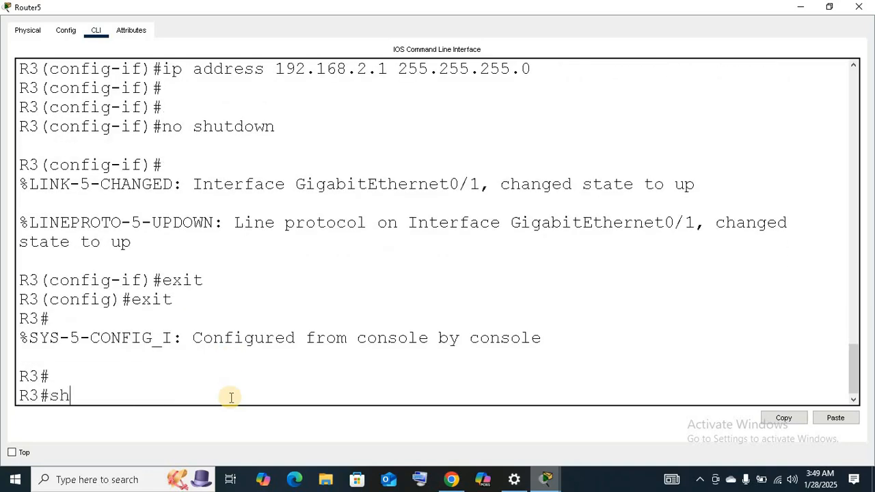
{"action": "type", "text": "ow version"}
{"action": "key", "text": "Return"}
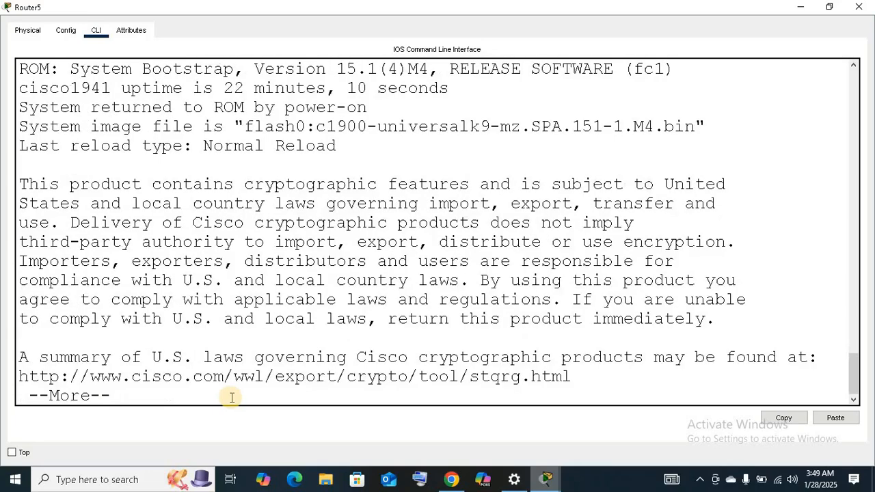
{"action": "key", "text": "space"}
{"action": "key", "text": "space"}
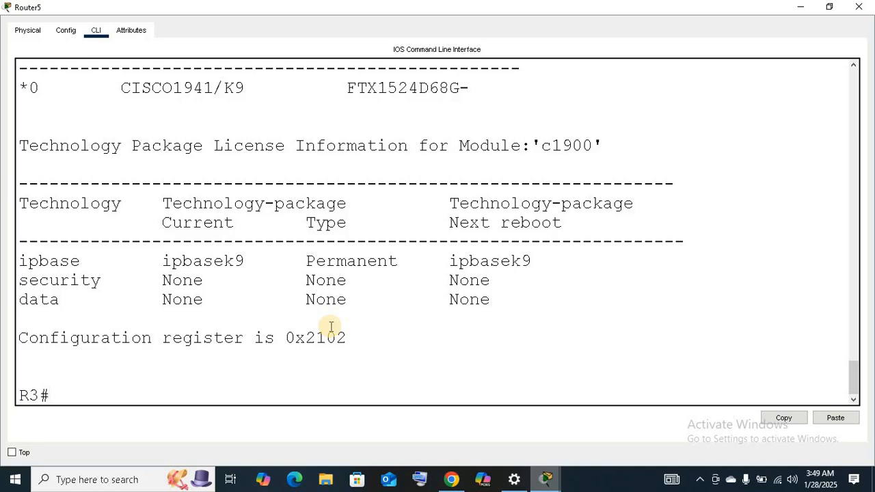
Enter global configuration mode on R3 with config t and begin an ip route command.
{"action": "type", "text": "config t"}
{"action": "key", "text": "Return"}
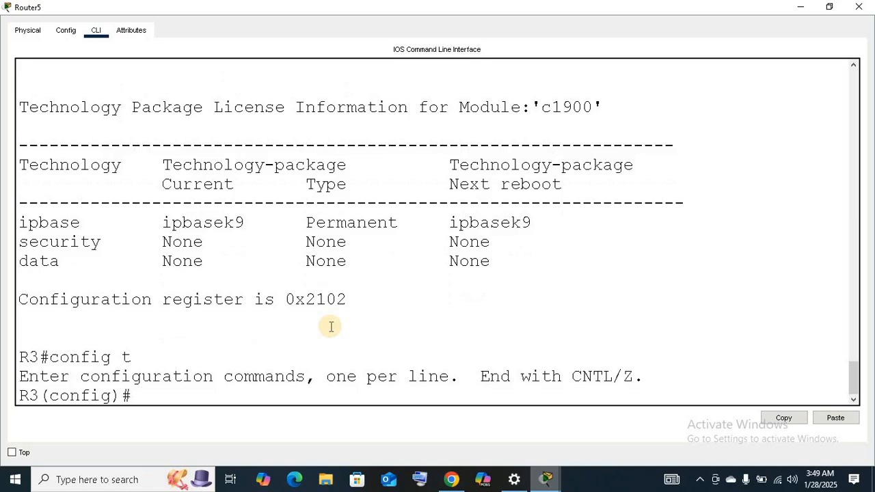
{"action": "key", "text": "Return"}
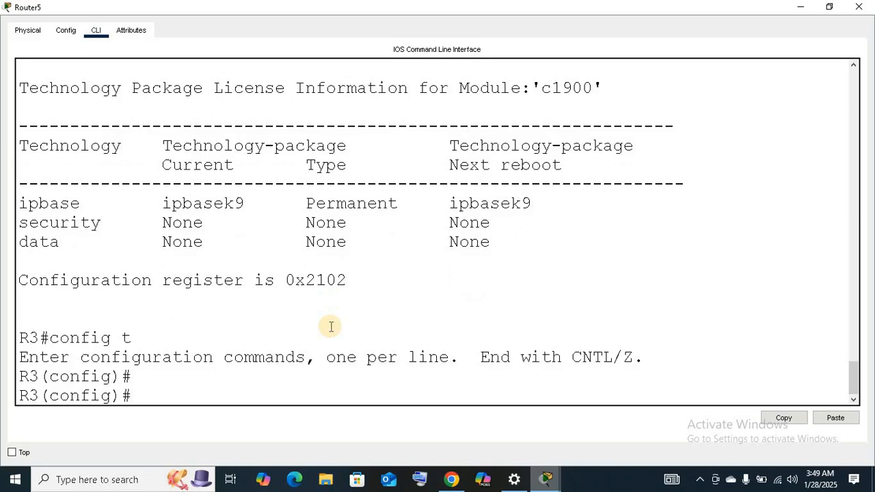
{"action": "type", "text": "ip route 0.0.0.0 0.0.0.0 2"}
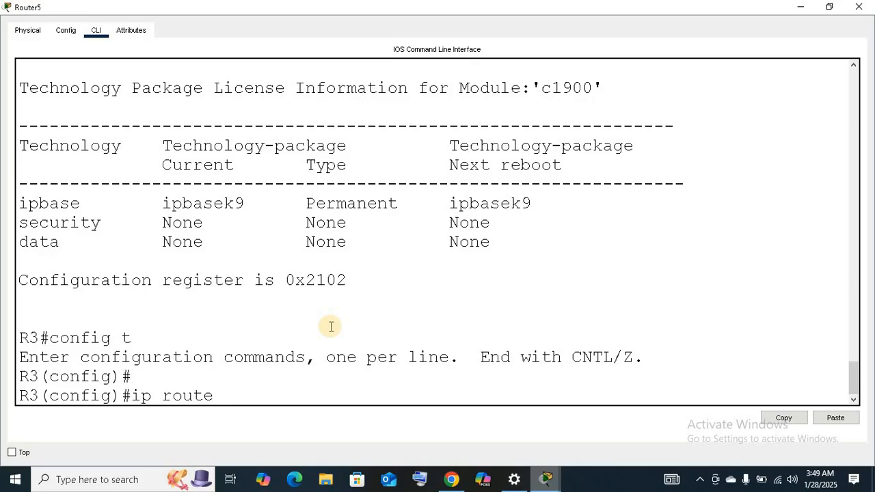
Complete the default route on R3 as ip route 0.0.0.0 0.0.0.0 20.0.0.2.
{"action": "type", "text": "0.0.0.0 0.0.0.0 20.0.0.0"}
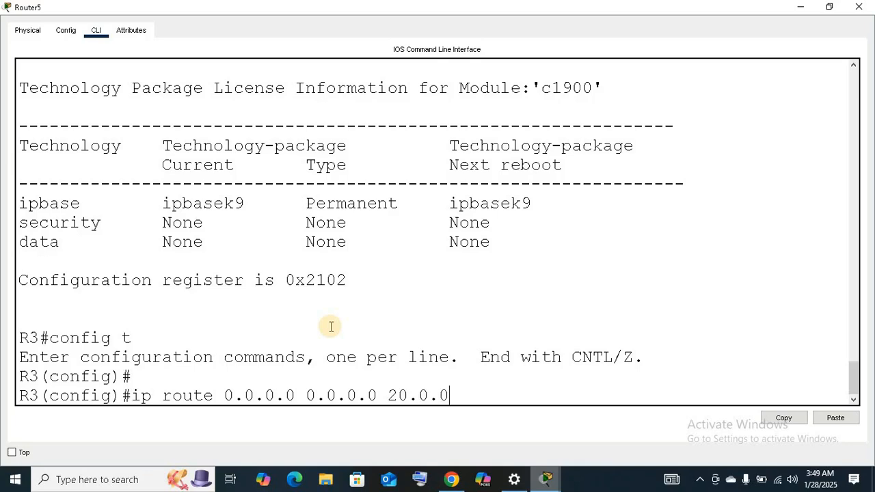
{"action": "type", "text": "2"}
{"action": "key", "text": "Return"}
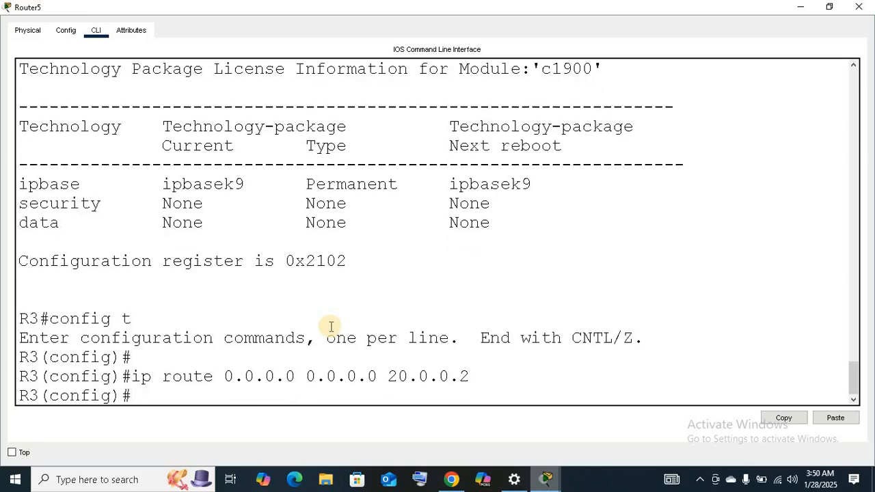
{"action": "key", "text": "Return"}
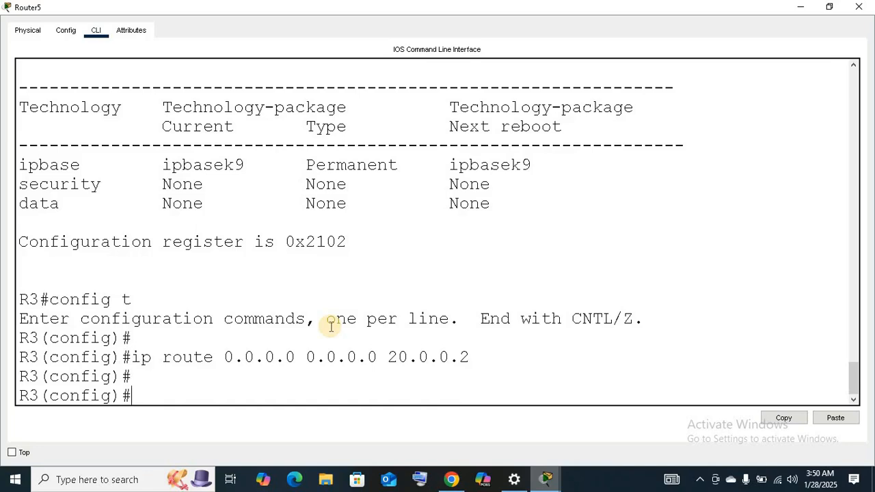
Request the security license on R3 with license boot module c1900 technology-package securityk9.
{"action": "type", "text": "license boot module c1900"}
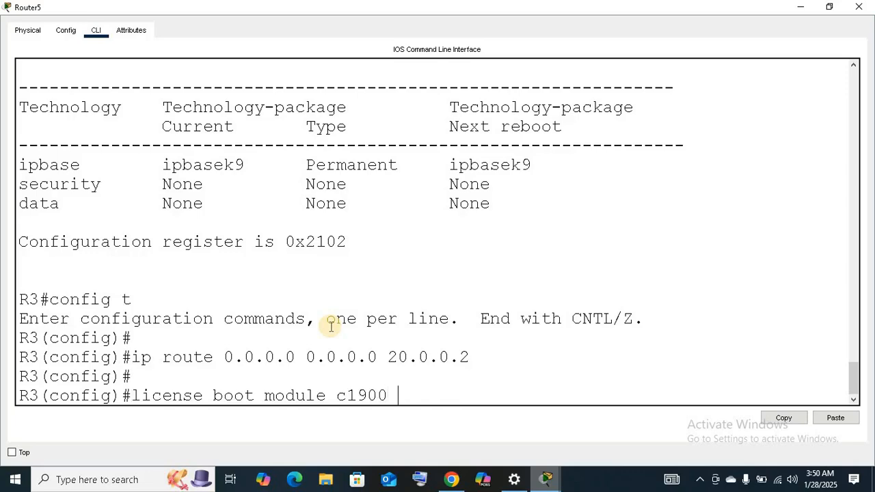
{"action": "type", "text": " technoloy"}
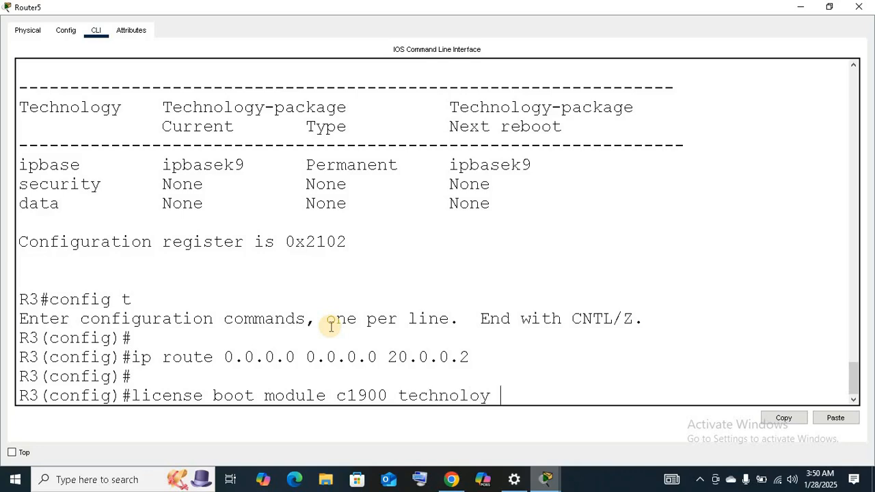
{"action": "key", "text": "Left"}
{"action": "key", "text": "Left"}
{"action": "key", "text": "Left"}
{"action": "type", "text": "g"}
{"action": "type", "text": "packag"}
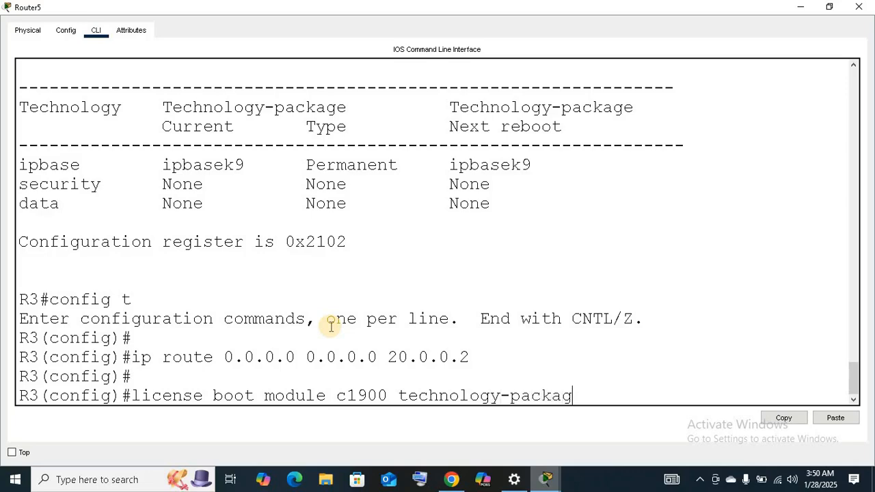
{"action": "type", "text": "e security"}
{"action": "key", "text": "Return"}
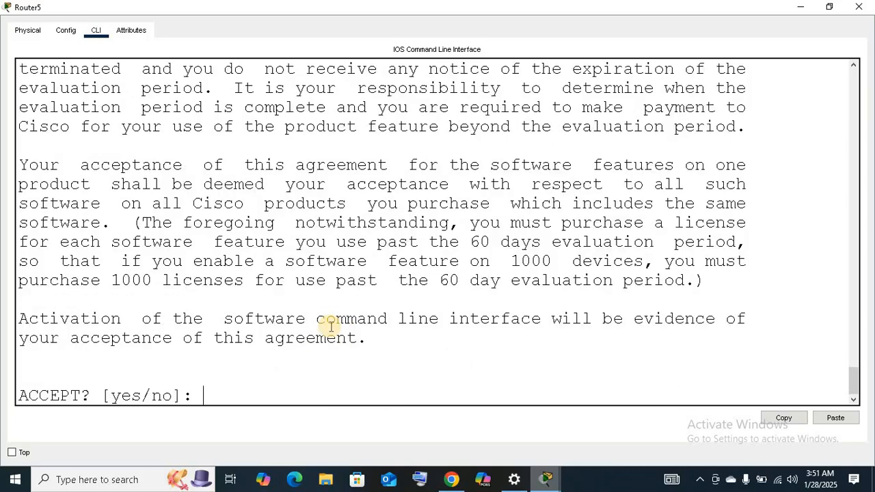
Accept the license agreement with yes and exit global configuration mode on R3.
{"action": "type", "text": "yes"}
{"action": "key", "text": "Return"}
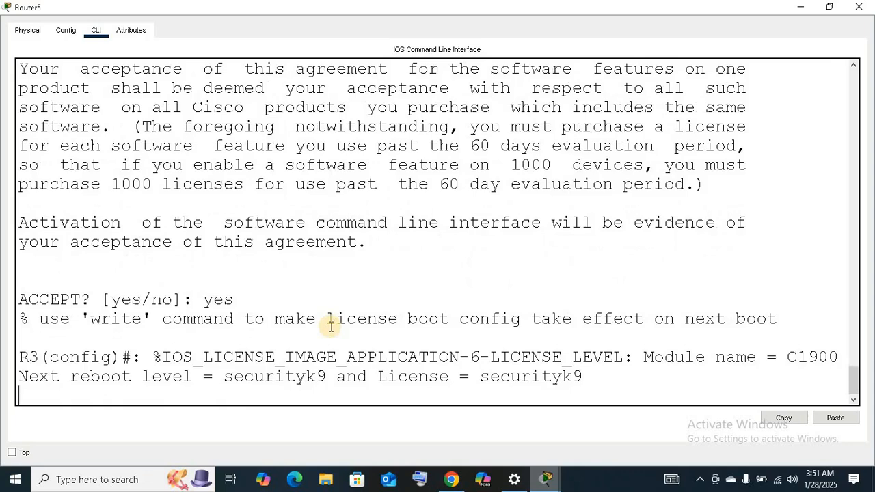
{"action": "key", "text": "Return"}
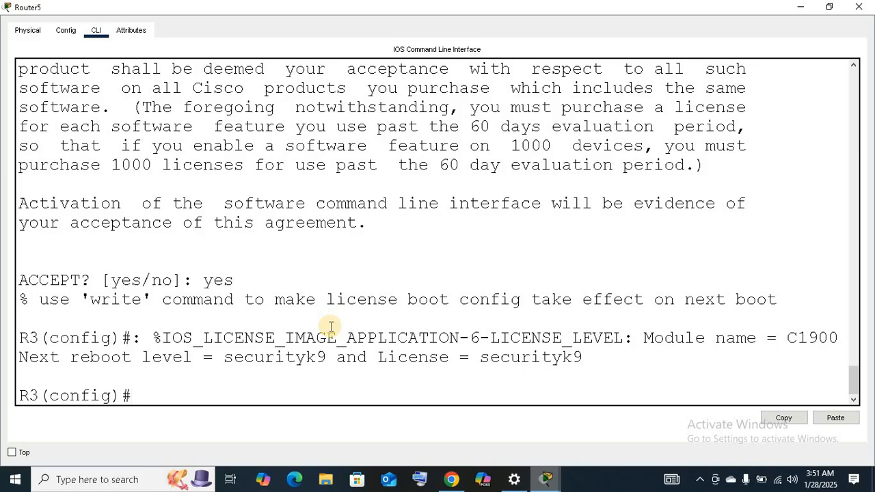
{"action": "type", "text": "exit"}
{"action": "key", "text": "Return"}
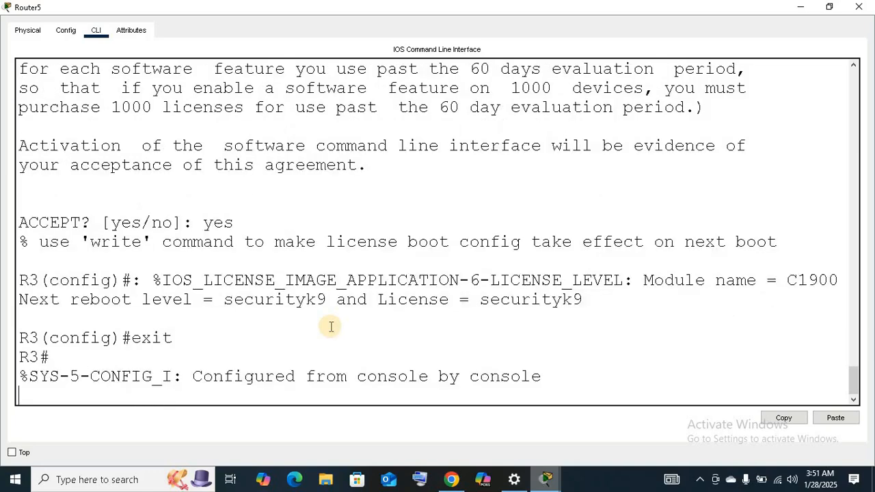
{"action": "key", "text": "Return"}
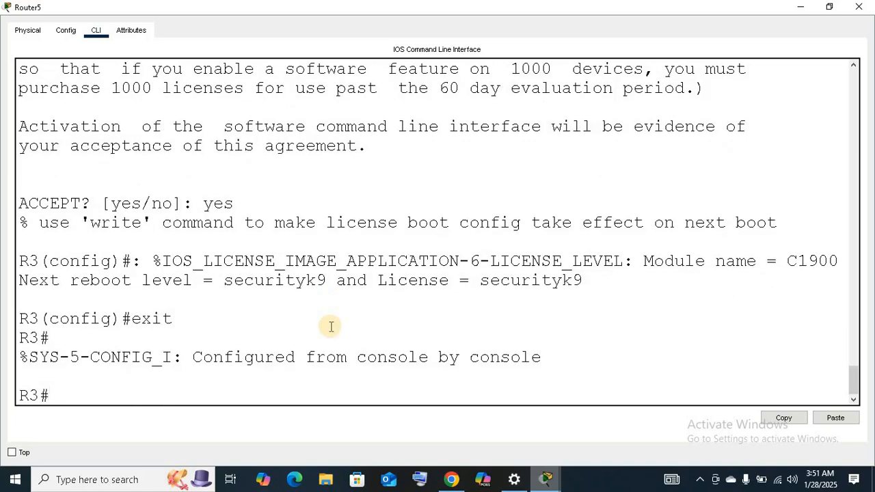
Save R3's running configuration with copy run startup-config, accepting the default destination filename.
{"action": "type", "text": "copy run"}
{"action": "type", "text": "start"}
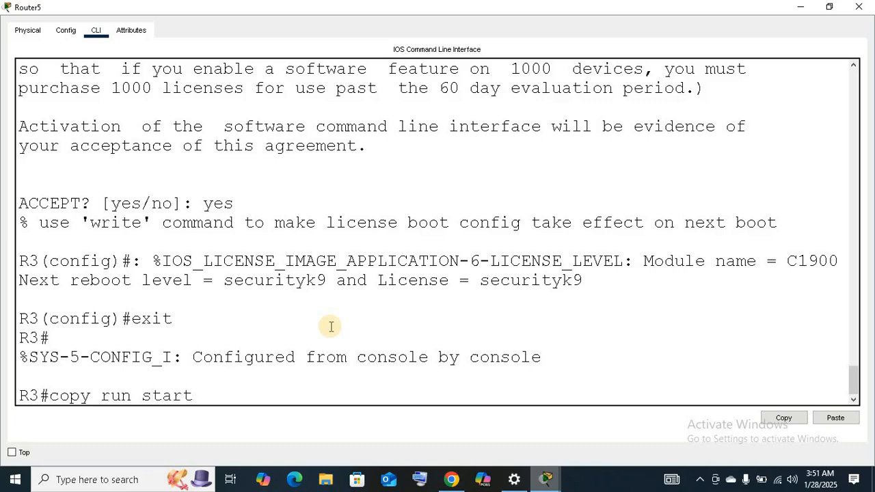
{"action": "type", "text": "up-config"}
{"action": "key", "text": "Return"}
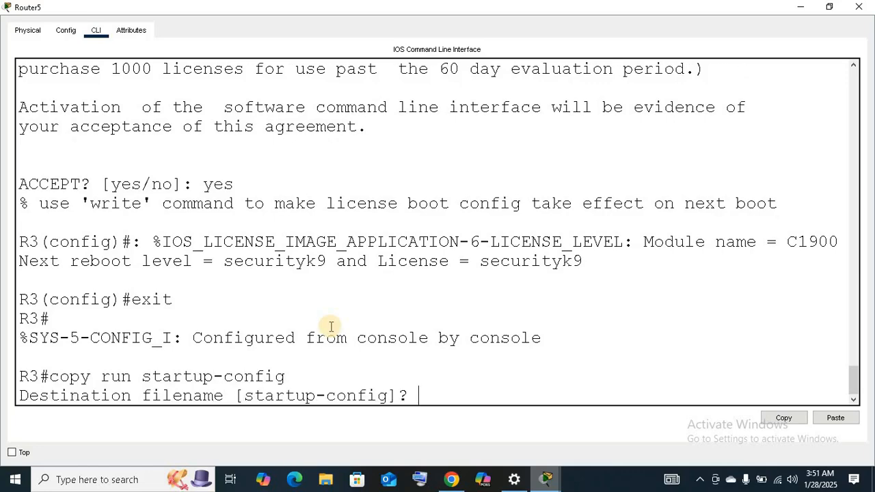
{"action": "key", "text": "Return"}
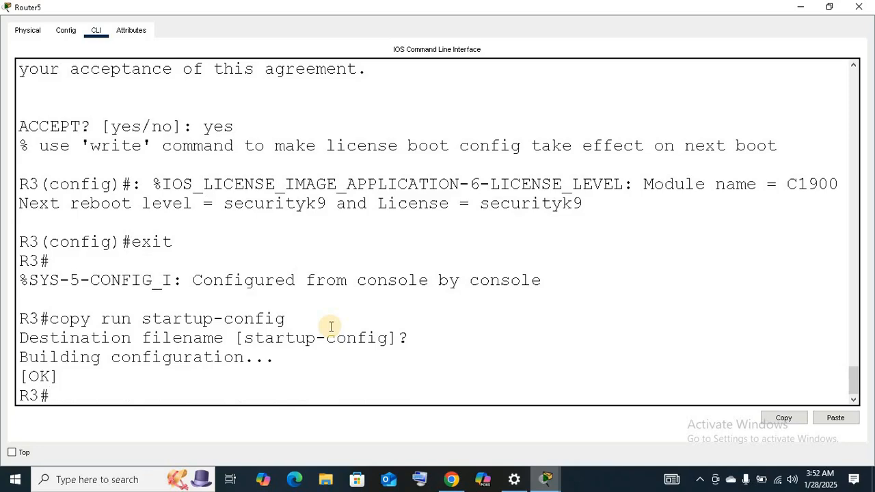
Reload R3 and confirm the restart.
{"action": "type", "text": "reload"}
{"action": "key", "text": "Return"}
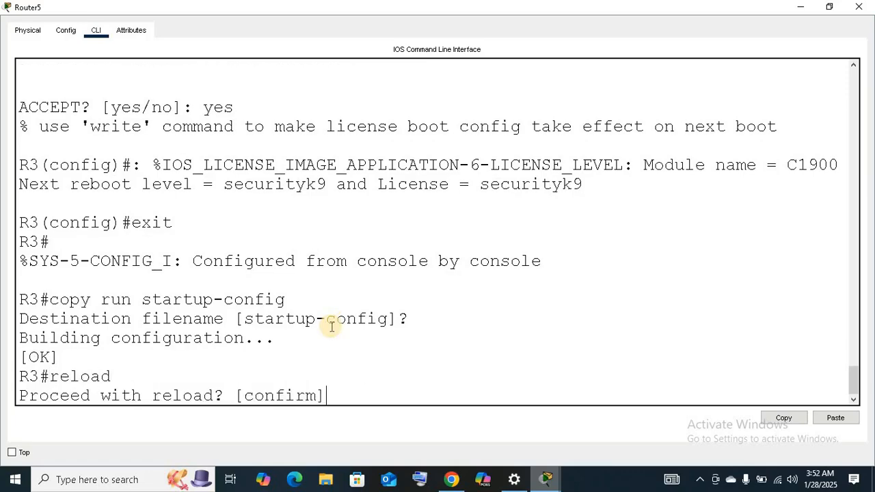
{"action": "key", "text": "Return"}
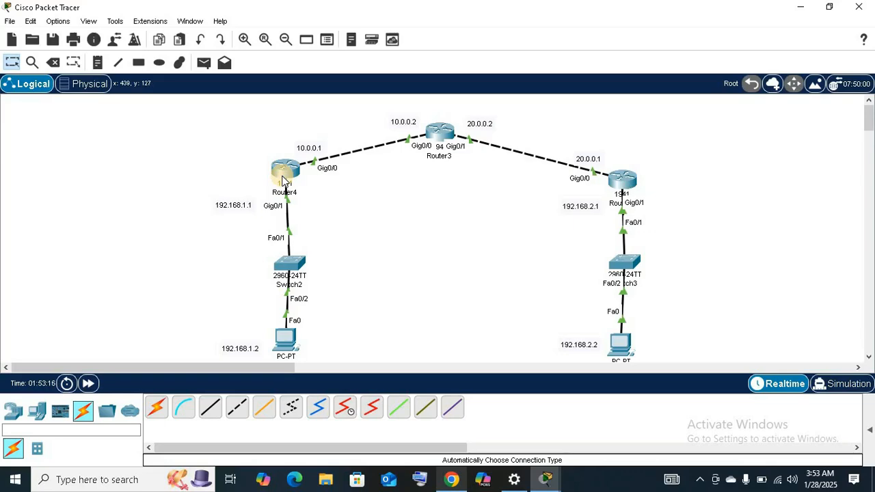
Open the command line of Router4 (R1) in a maximized window and enter global configuration mode through en and config t.
{"action": "left_click", "coordinate": [283, 176]}
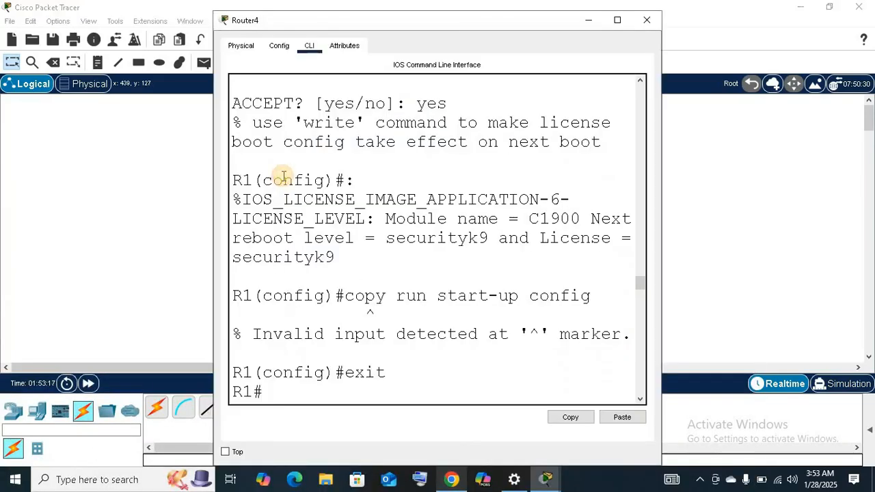
{"action": "left_click", "coordinate": [618, 20]}
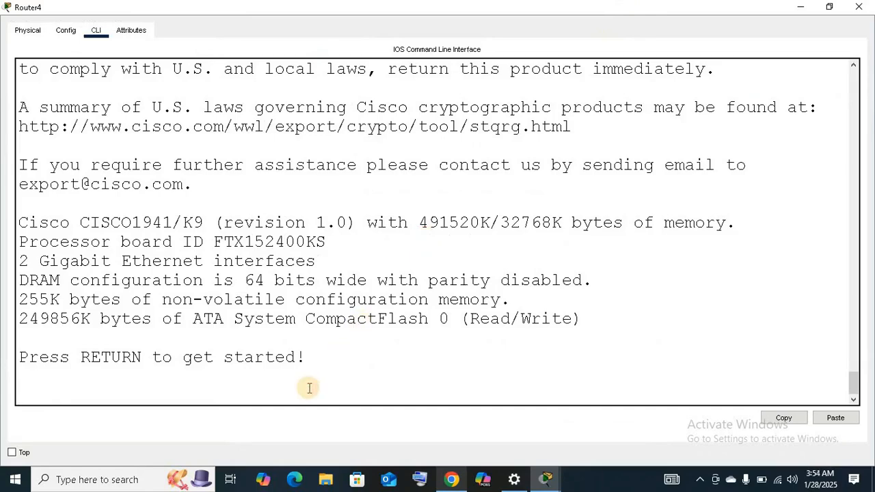
{"action": "key", "text": "Return"}
{"action": "key", "text": "Return"}
{"action": "type", "text": "en"}
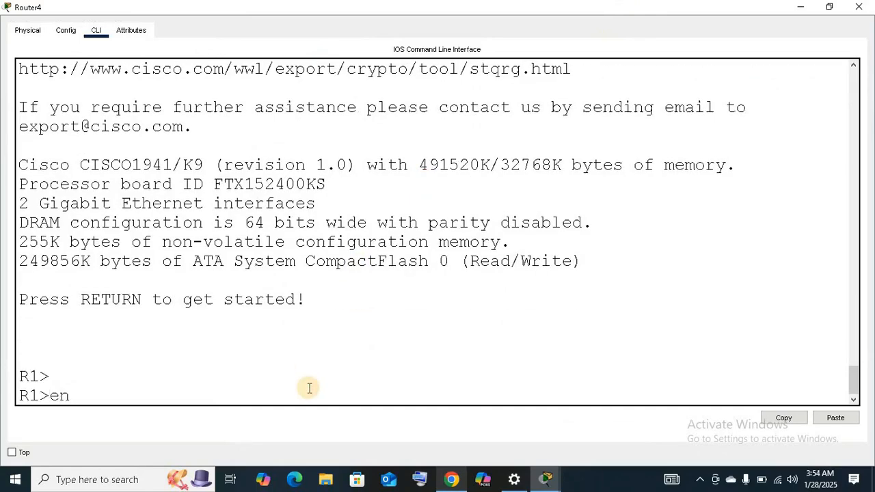
{"action": "key", "text": "Return"}
{"action": "type", "text": "config t"}
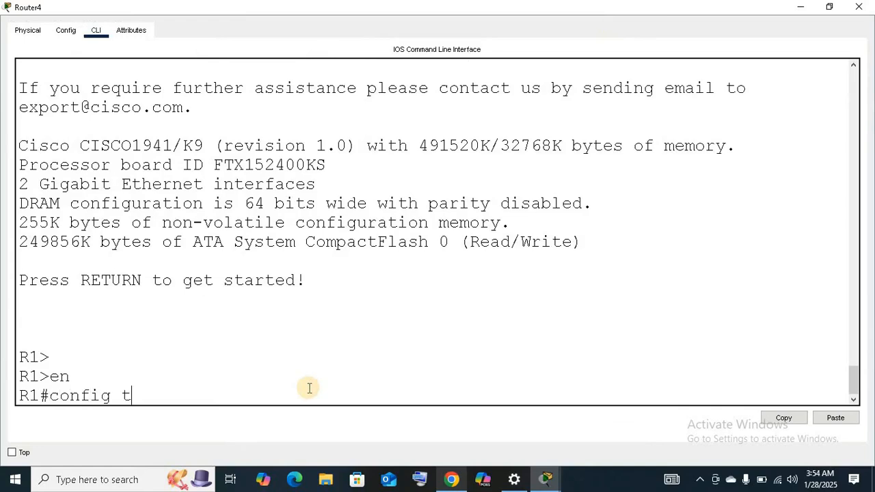
{"action": "key", "text": "Return"}
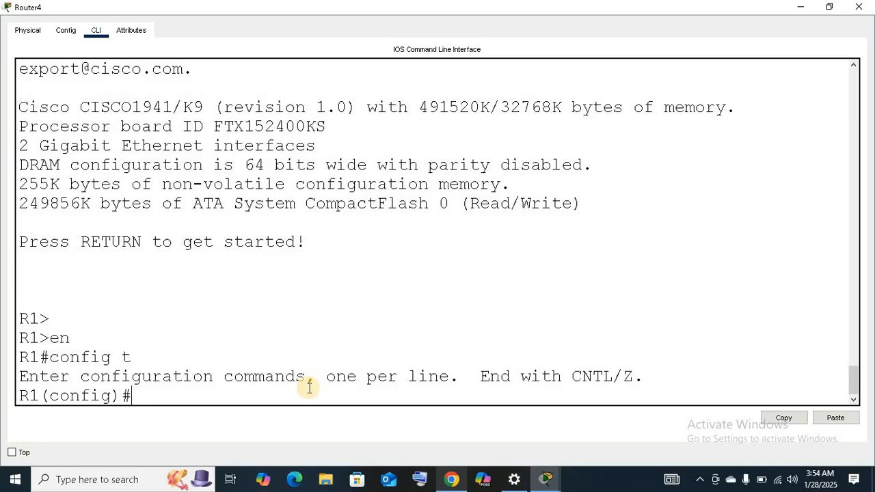
Create extended access list 100 on R1 permitting ip from 192.168.1.0 0.0.0.255 to 192.168.2.0 0.0.0.255.
{"action": "type", "text": "access-list"}
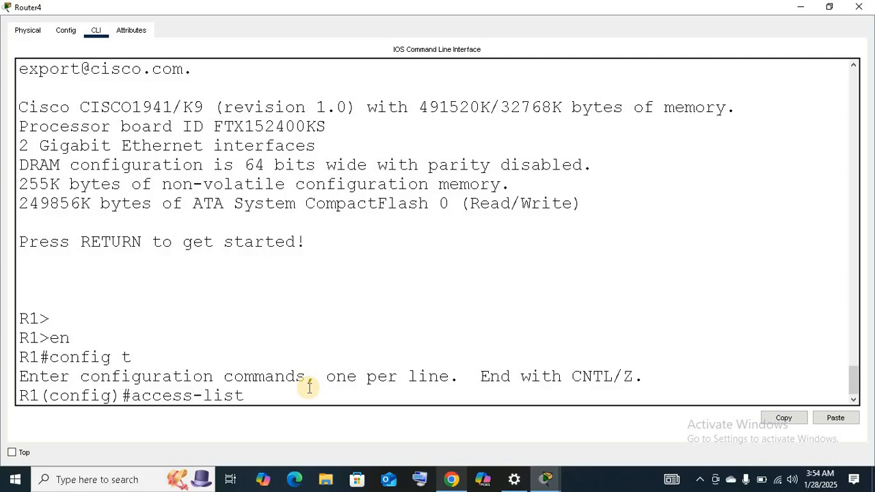
{"action": "type", "text": " 100 permit"}
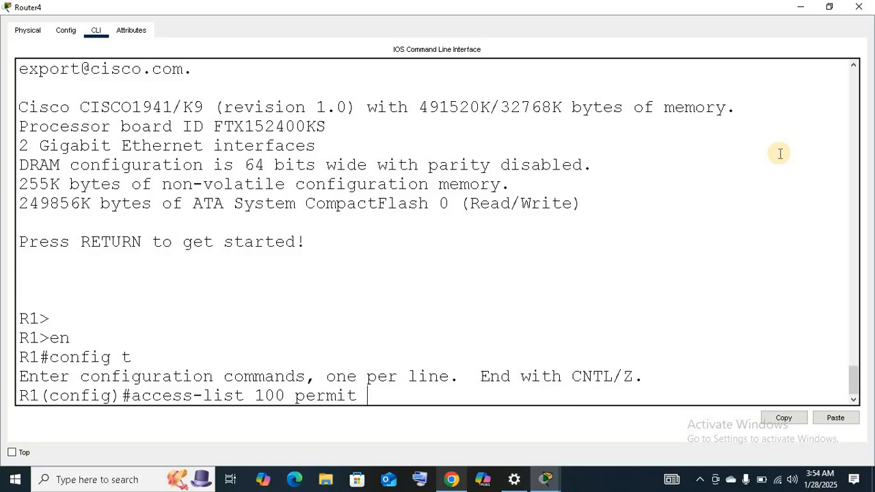
{"action": "type", "text": "ip 192.168.1"}
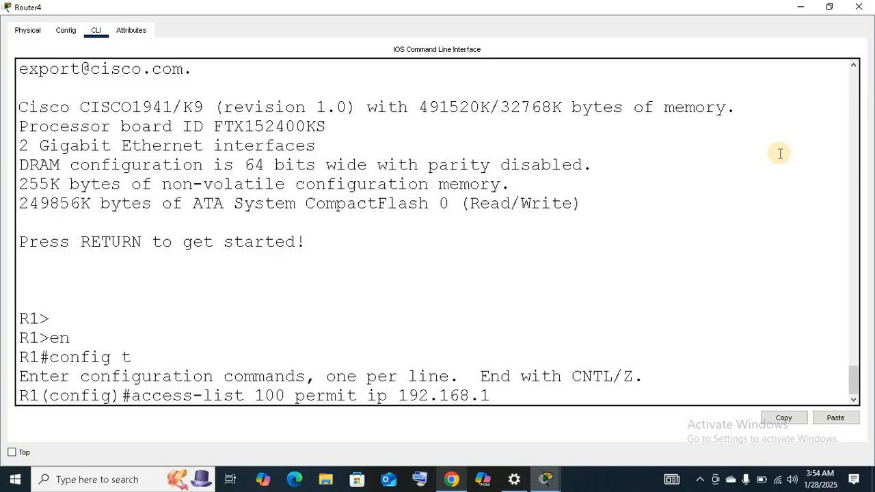
{"action": "type", "text": ".0 0.0.0.255 192."}
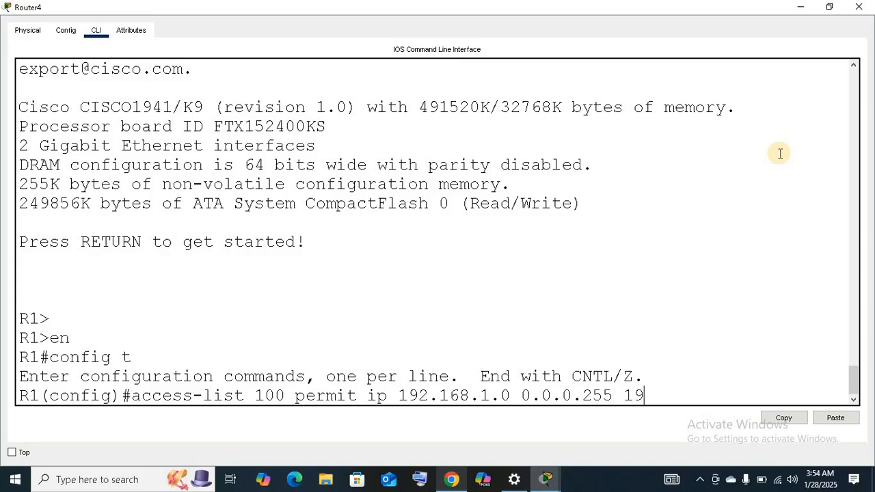
{"action": "type", "text": "168.2.0 0.0.0.255"}
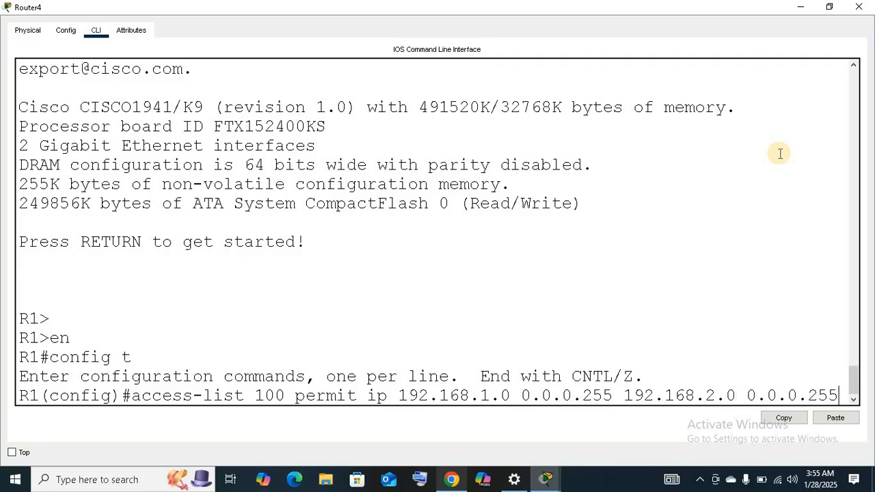
{"action": "key", "text": "Return"}
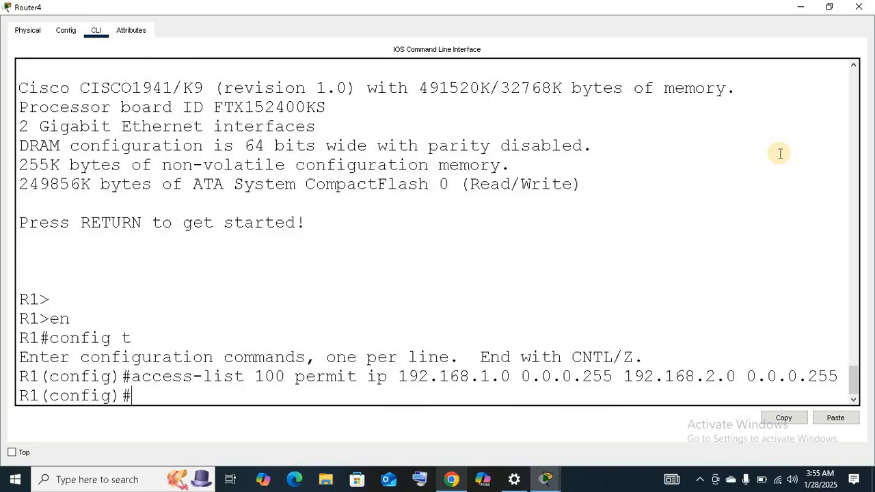
{"action": "key", "text": "Return"}
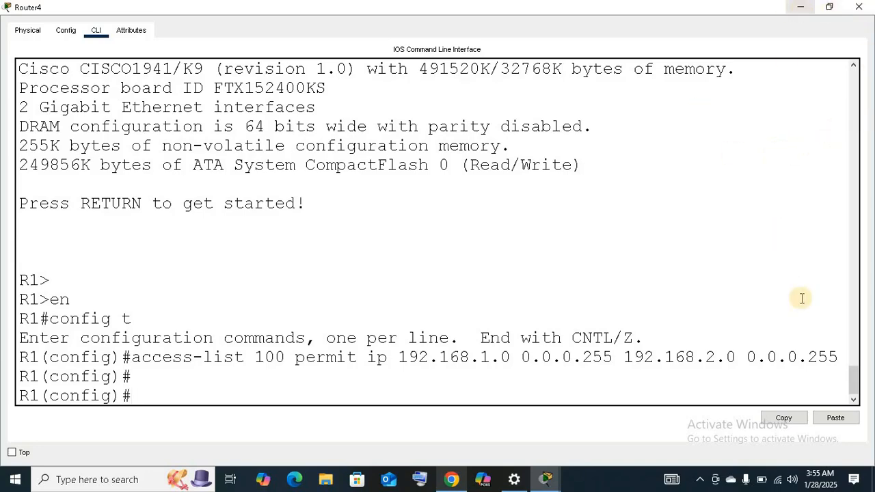
Look at the topology, review the access-list entry in R1's command line, and close the Router4 window.
{"action": "left_click", "coordinate": [798, 9]}
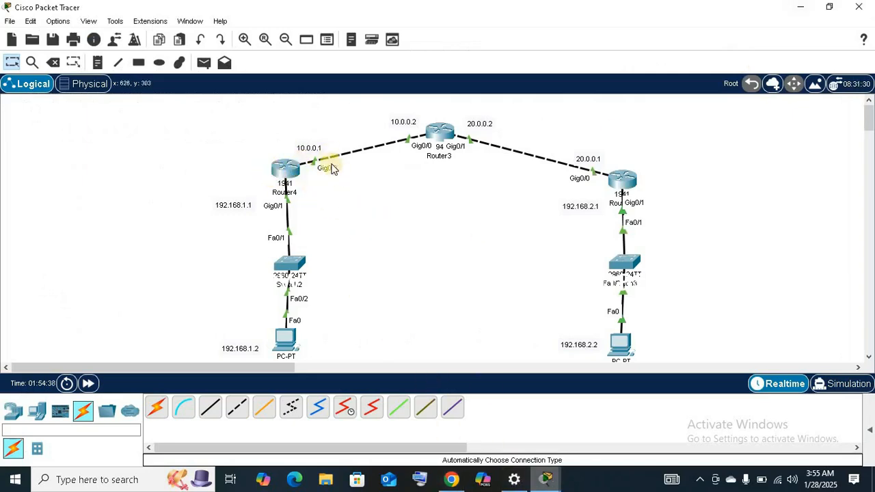
{"action": "left_click", "coordinate": [296, 173]}
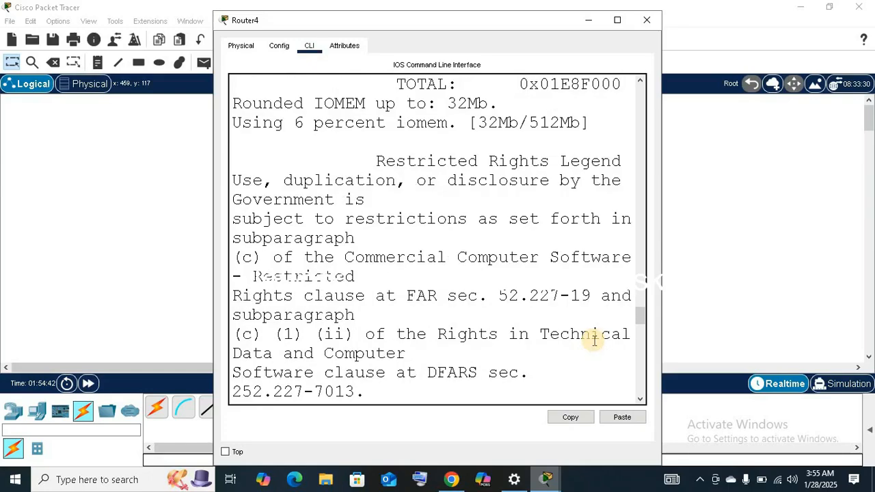
{"action": "left_click_drag", "start_coordinate": [644, 332], "coordinate": [635, 395]}
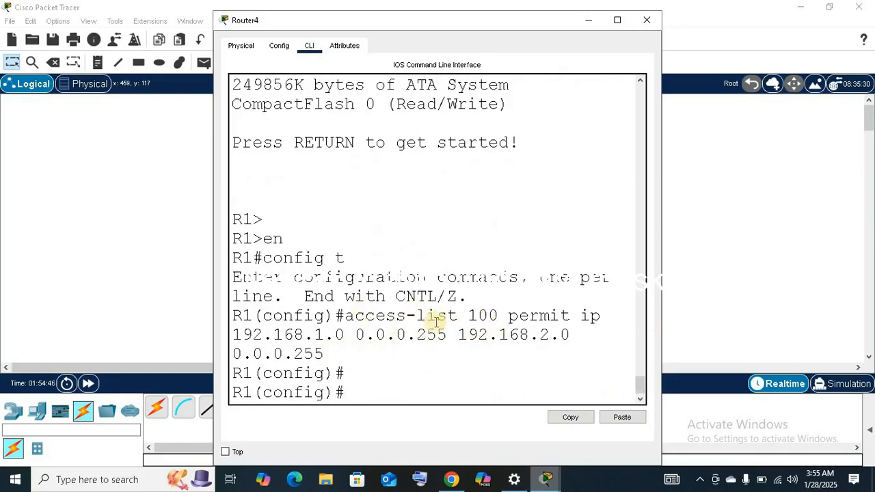
{"action": "left_click", "coordinate": [646, 20]}
Open the command line of R3 in a maximized window and enter global configuration mode through en and config t.
{"action": "left_click", "coordinate": [620, 180]}
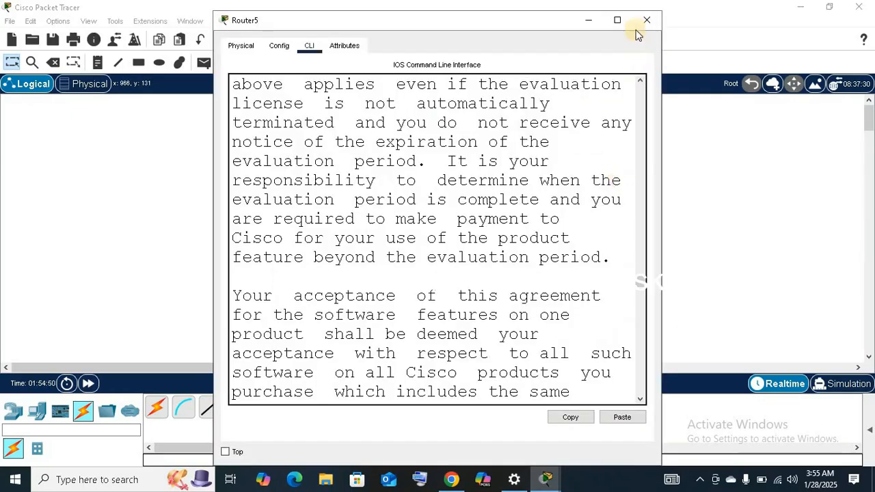
{"action": "left_click", "coordinate": [621, 20]}
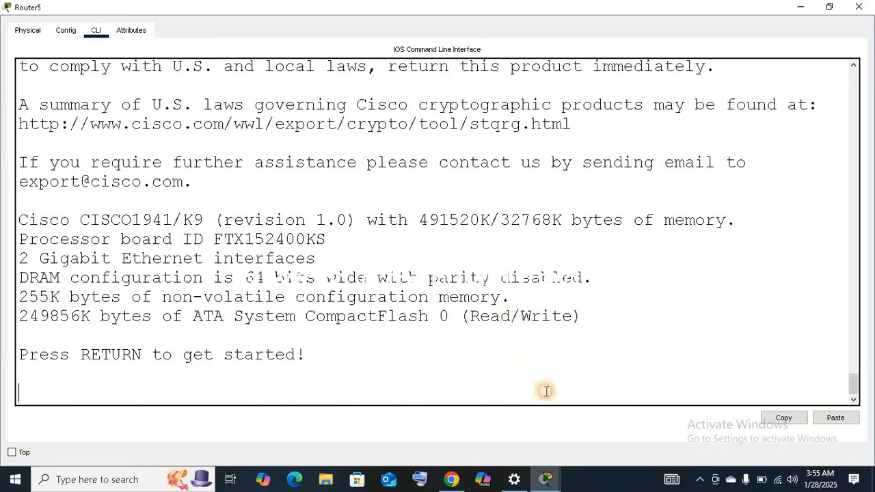
{"action": "key", "text": "Return"}
{"action": "type", "text": "en"}
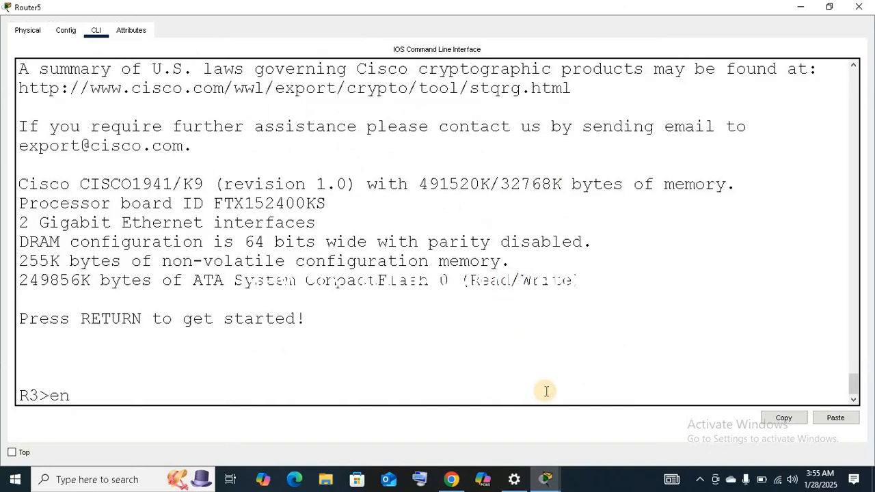
{"action": "key", "text": "Return"}
{"action": "type", "text": "con"}
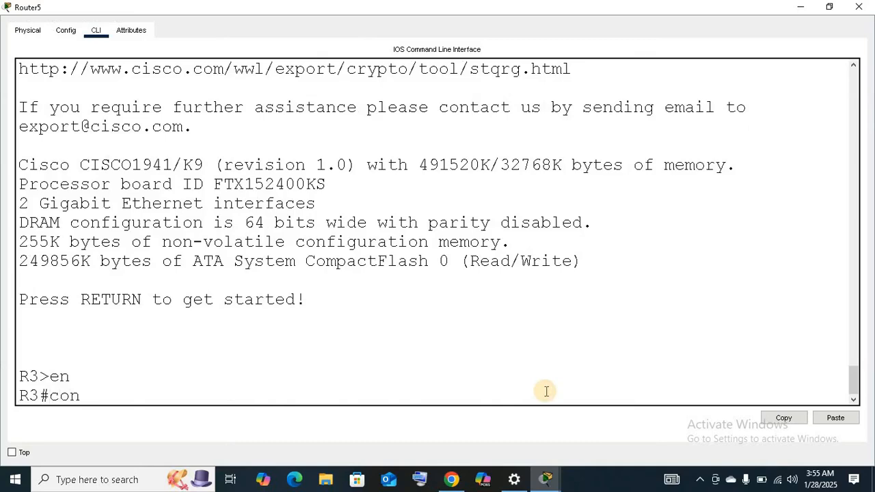
{"action": "type", "text": "fig t"}
{"action": "key", "text": "Return"}
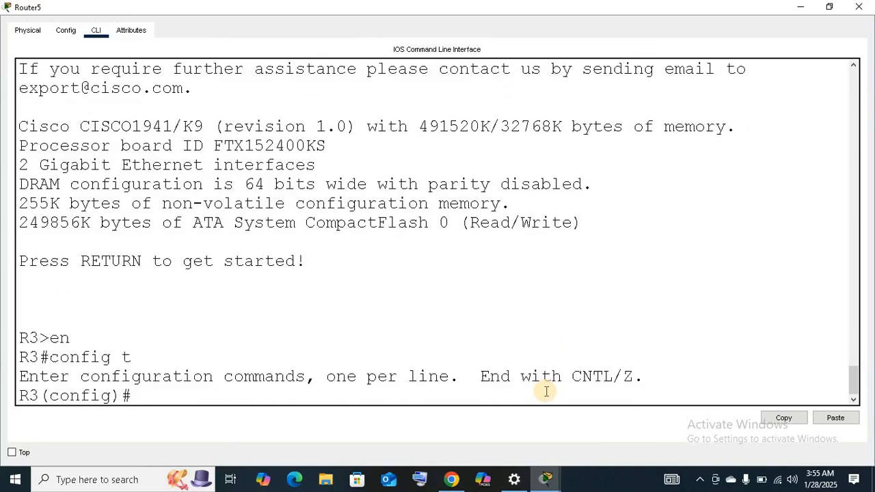
{"action": "key", "text": "Return"}
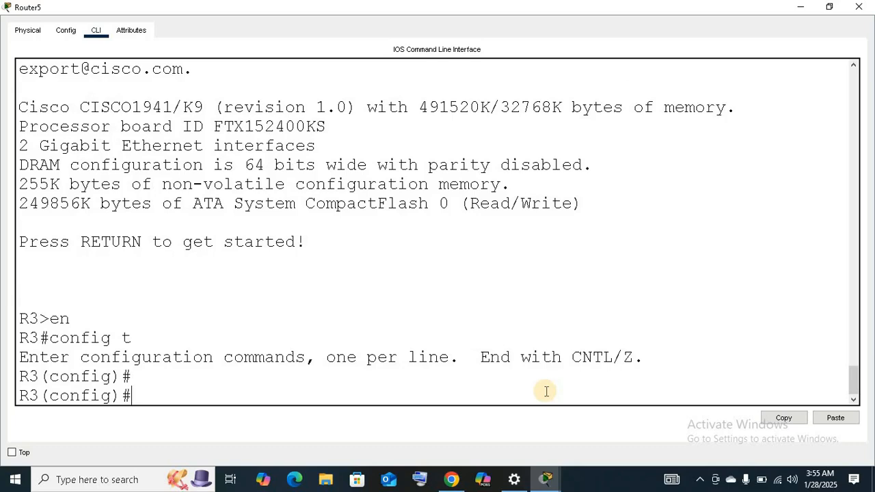
Try to create access list 100 on R3 permitting traffic from 192.168.2.0 0.0.0.255 to 192.168.1.0 0.0.0.255, without a protocol keyword.
{"action": "type", "text": "access-list"}
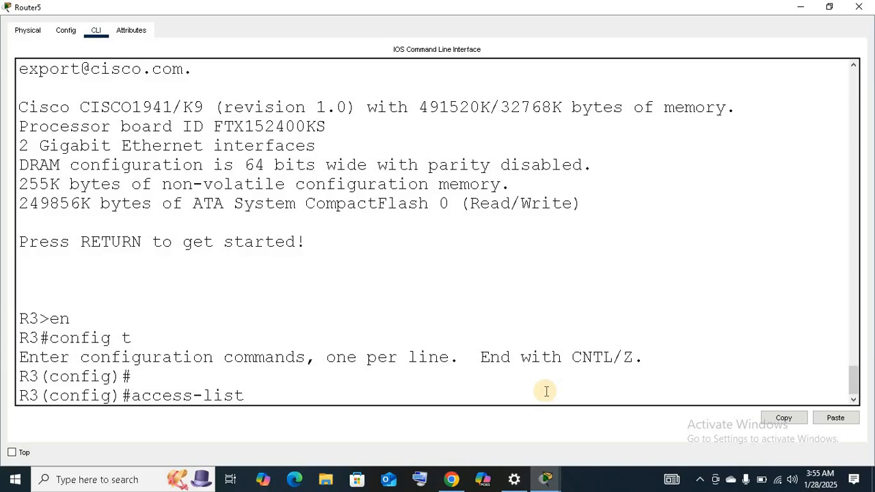
{"action": "type", "text": " 100 permit"}
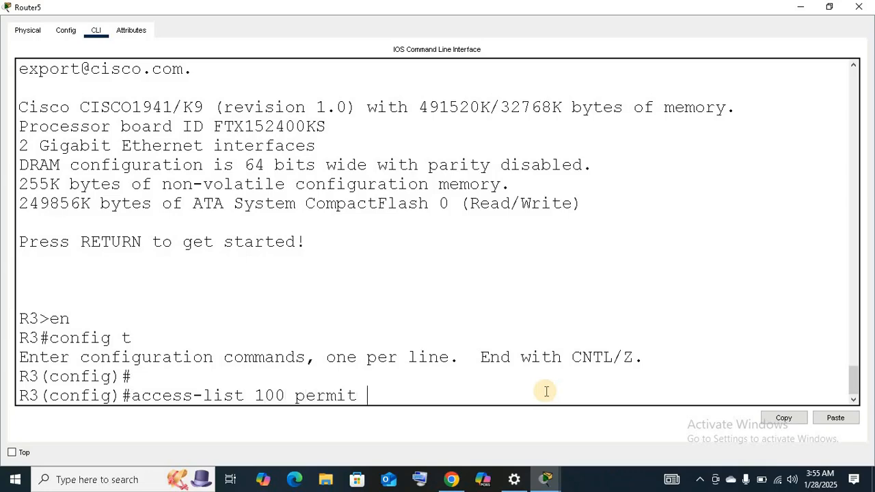
{"action": "type", "text": "192.168.2.00. 0.0.0"}
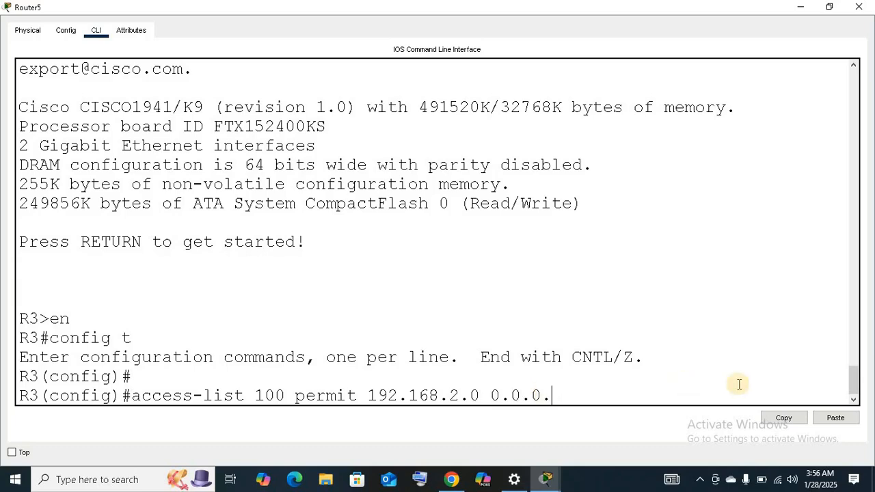
{"action": "type", "text": ".255 192.168.1.0."}
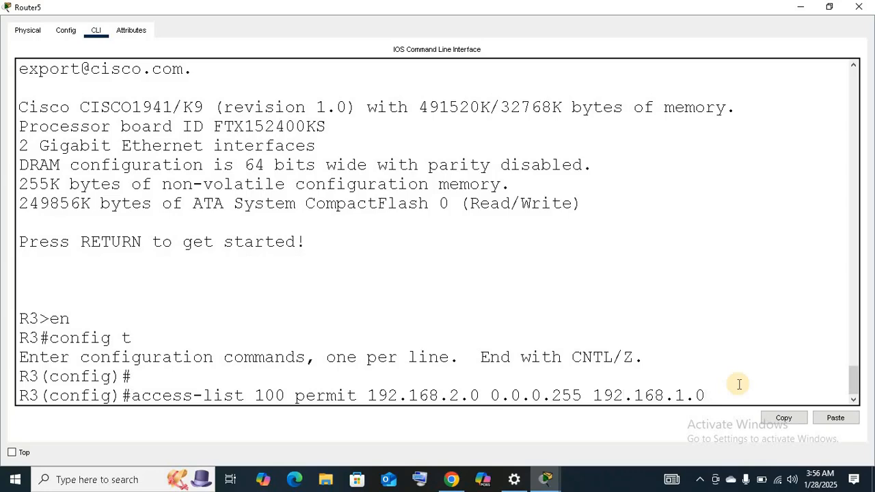
{"action": "type", "text": " 0.0.0.255"}
{"action": "key", "text": "Return"}
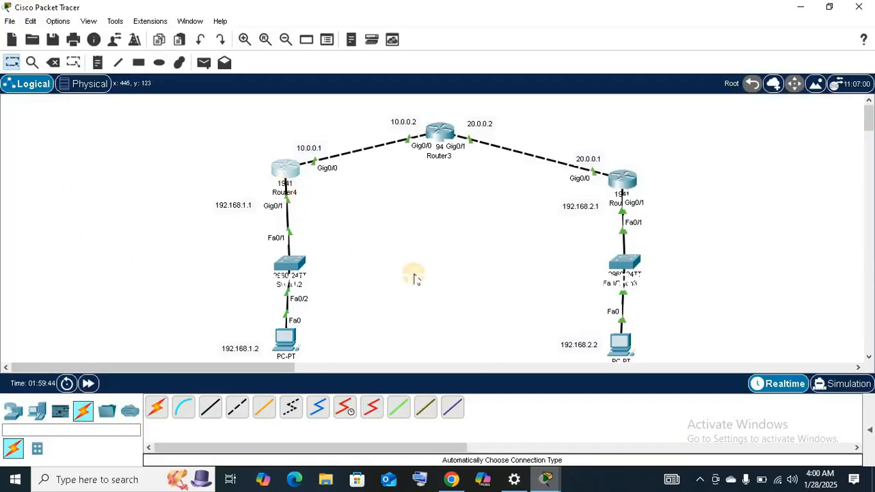
Paste ISAKMP policy 10 into R1's maximized command line, with encryption aes 256, authentication pre-share and group 5.
{"action": "left_click", "coordinate": [560, 470]}
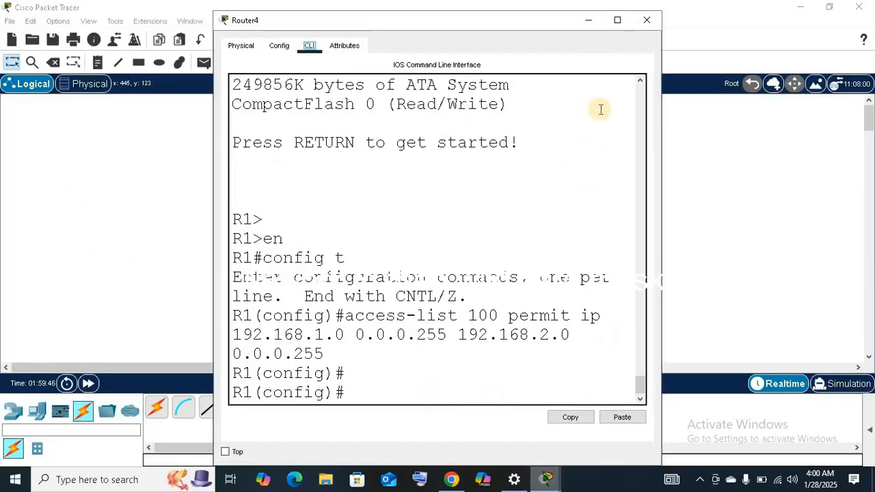
{"action": "left_click", "coordinate": [616, 19]}
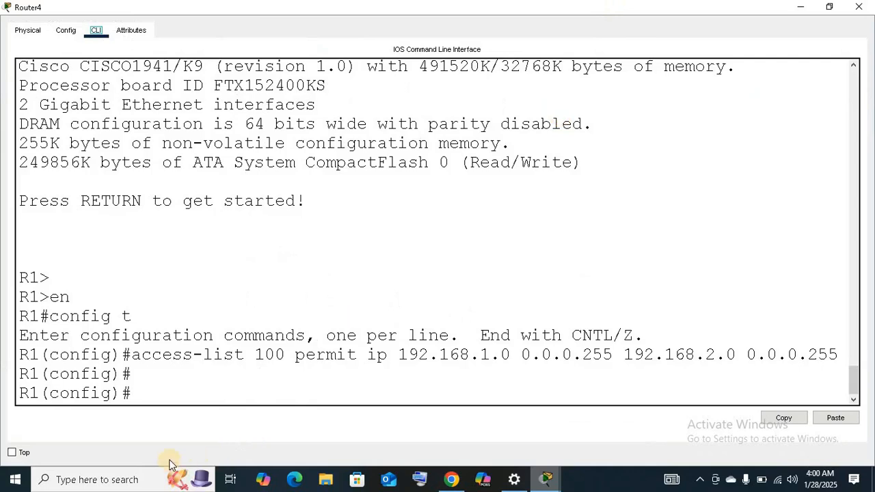
{"action": "left_click", "coordinate": [142, 399]}
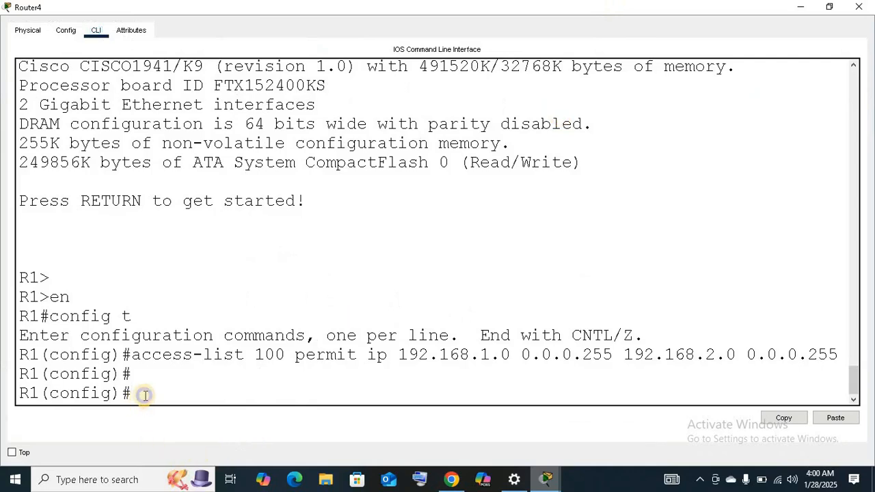
{"action": "right_click", "coordinate": [144, 399]}
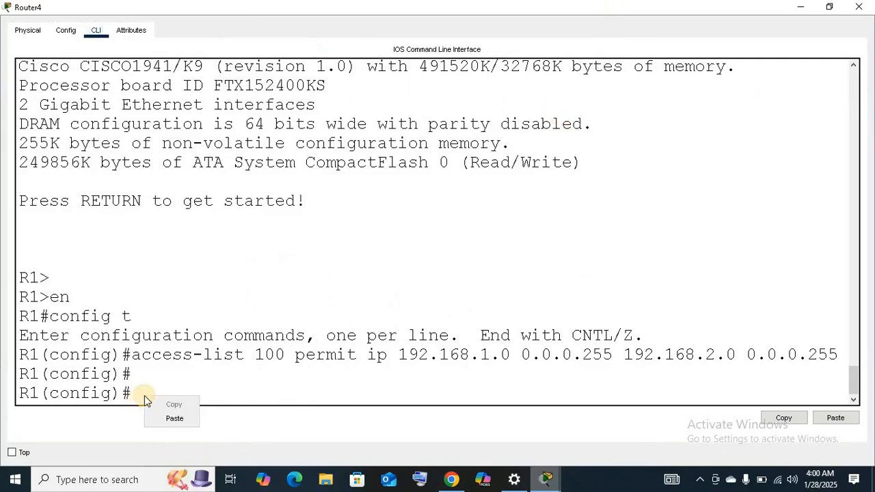
{"action": "left_click", "coordinate": [173, 418]}
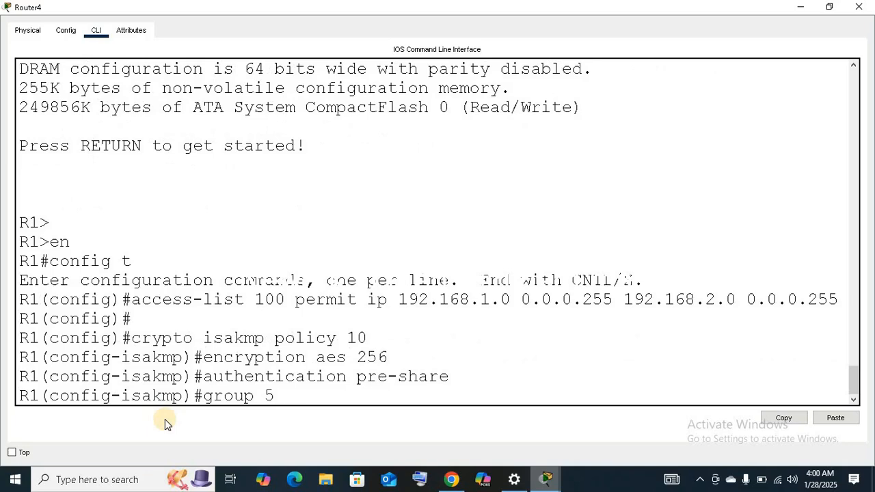
{"action": "key", "text": "Return"}
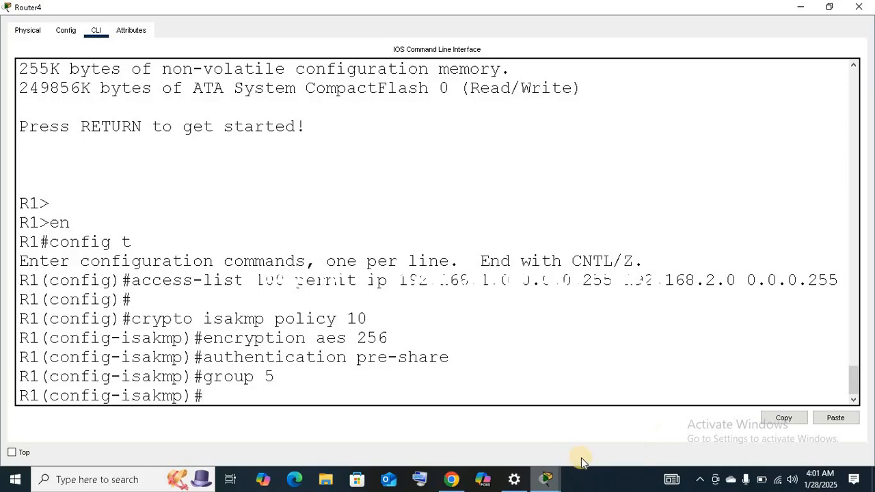
Paste ISAKMP policy 10 with encryption aes 256, authentication pre-share and group 5 into R3's maximized command line, and minimize the window.
{"action": "left_click", "coordinate": [547, 478]}
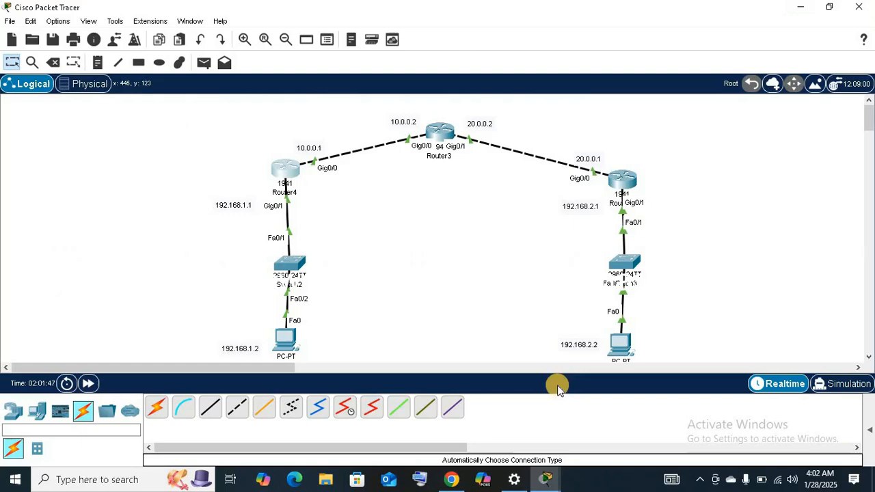
{"action": "left_click", "coordinate": [623, 179]}
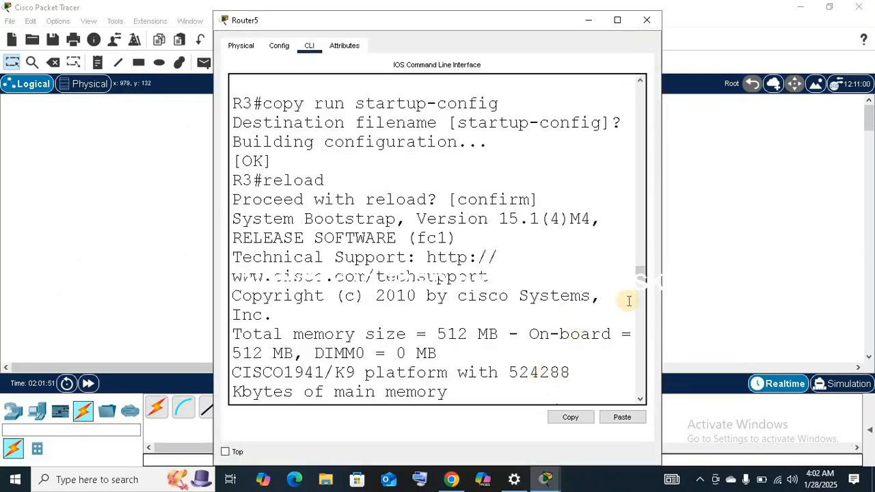
{"action": "left_click_drag", "start_coordinate": [640, 272], "coordinate": [641, 412]}
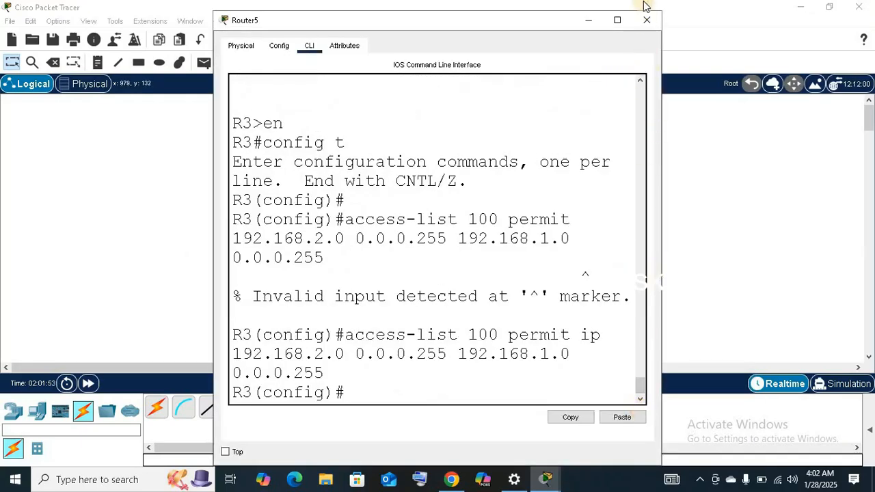
{"action": "left_click", "coordinate": [617, 20]}
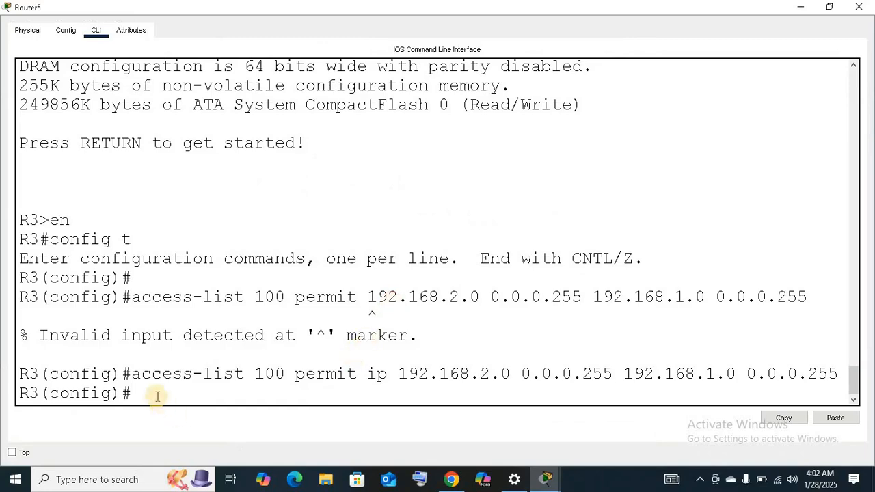
{"action": "key", "text": "Return"}
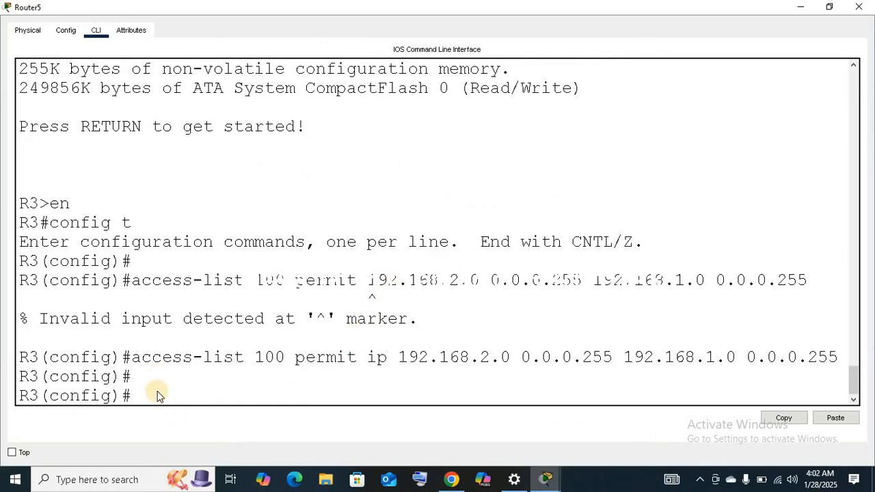
{"action": "right_click", "coordinate": [158, 395]}
{"action": "left_click", "coordinate": [179, 413]}
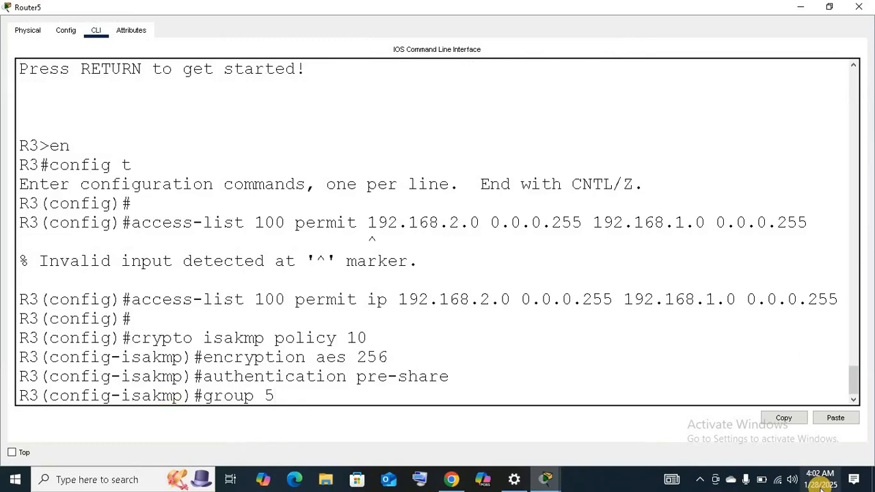
{"action": "key", "text": "Return"}
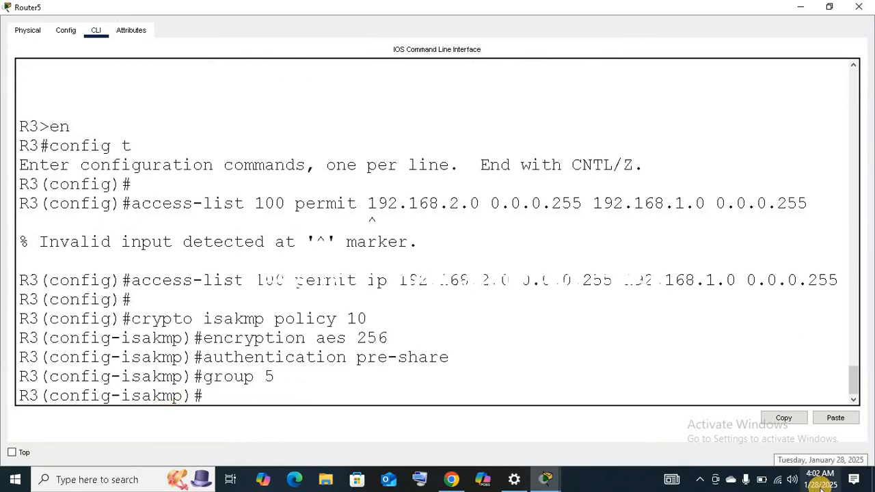
{"action": "left_click", "coordinate": [800, 11]}
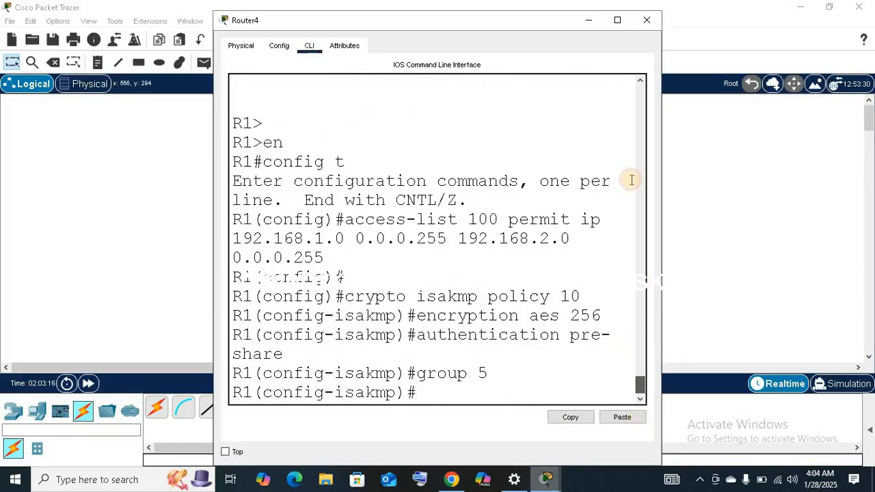
Maximize R1's command line and exit ISAKMP policy mode to global configuration mode.
{"action": "left_click", "coordinate": [617, 21]}
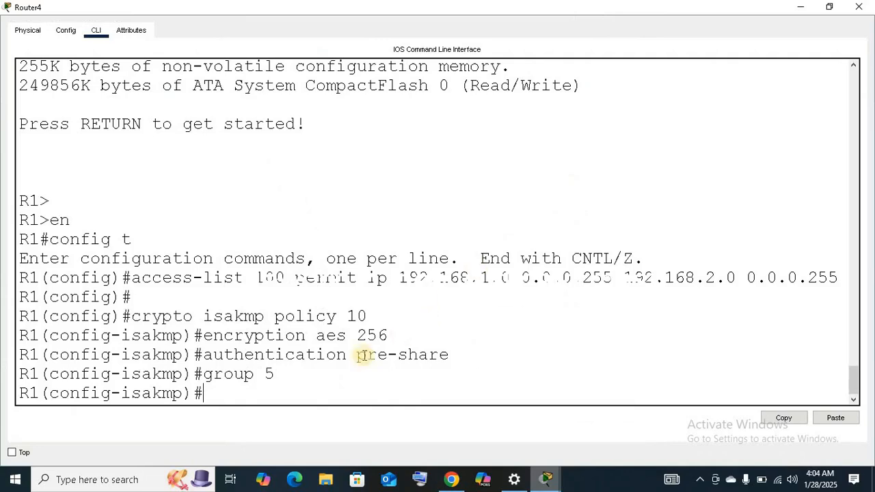
{"action": "key", "text": "Return"}
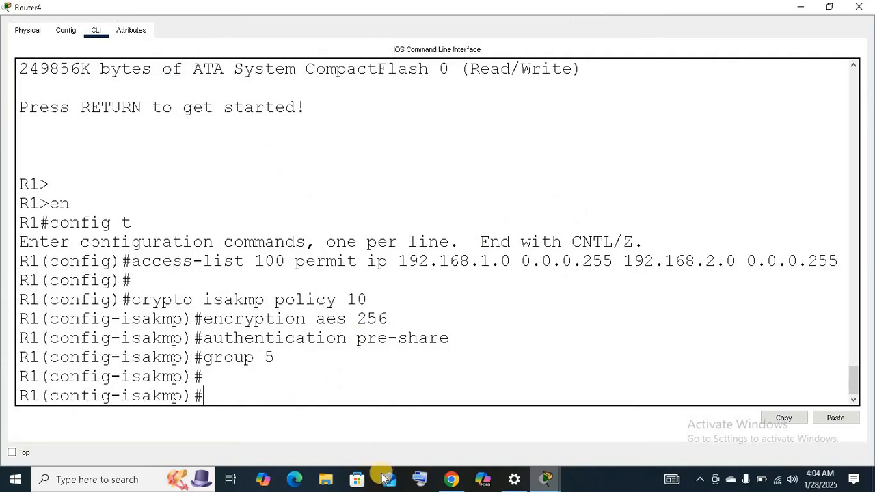
{"action": "type", "text": "exit"}
{"action": "key", "text": "Return"}
Set the ISAKMP pre-shared key on R1 for peer address 20.0.0.1, checking the topology for the peer's address.
{"action": "type", "text": "crypto isak"}
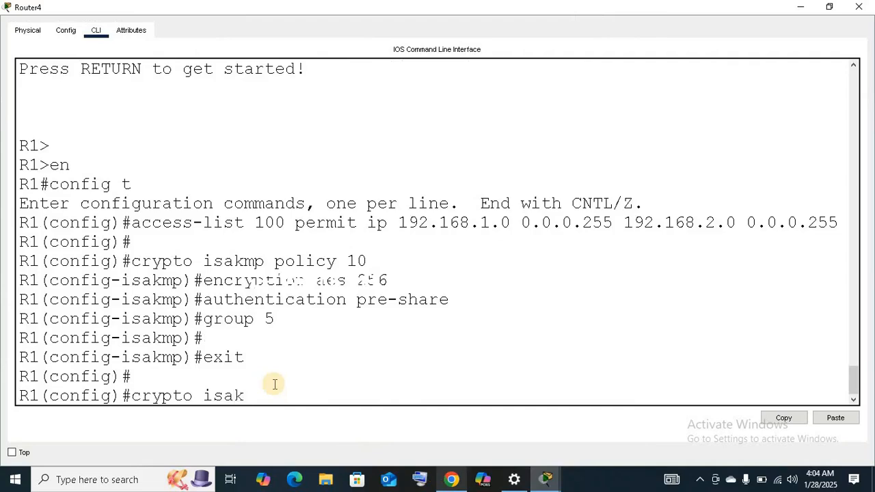
{"action": "type", "text": "mp key secret"}
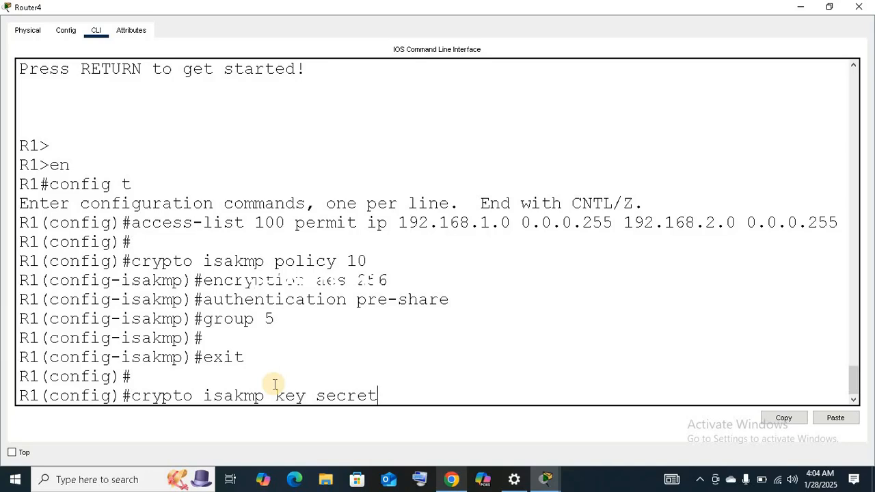
{"action": "type", "text": "key address"}
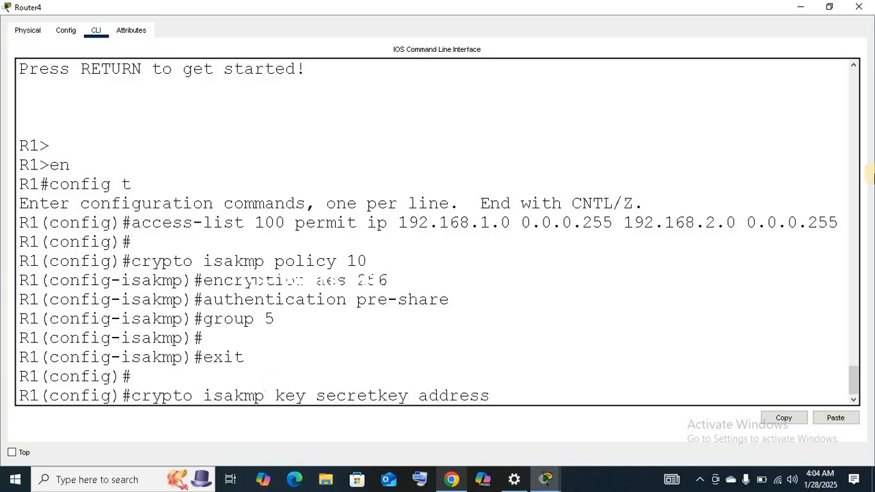
{"action": "left_click", "coordinate": [799, 8]}
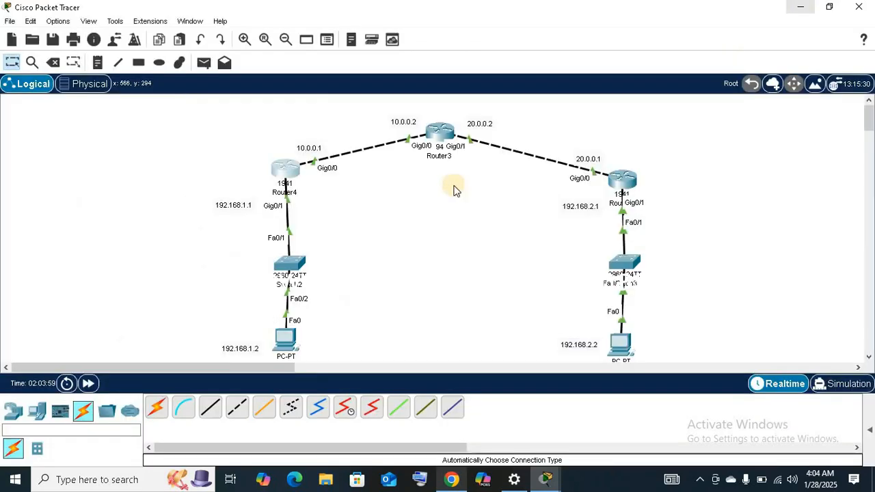
{"action": "left_click", "coordinate": [293, 176]}
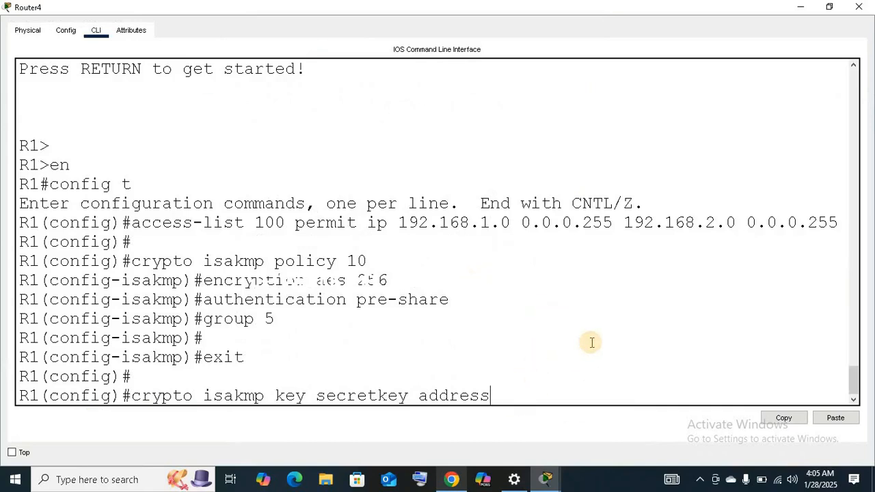
{"action": "type", "text": "20.0.0.1"}
{"action": "key", "text": "Return"}
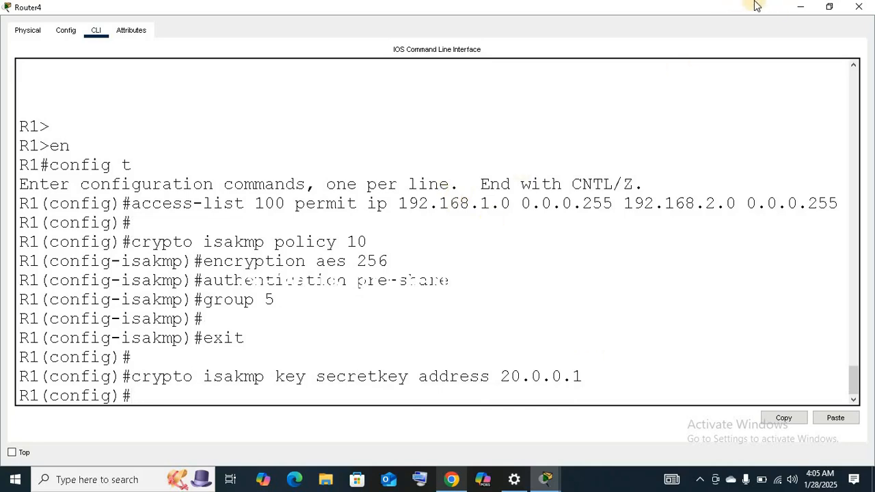
Copy the ISAKMP pre-shared key command from R1's maximized command line, and close R1's window.
{"action": "left_click", "coordinate": [798, 7]}
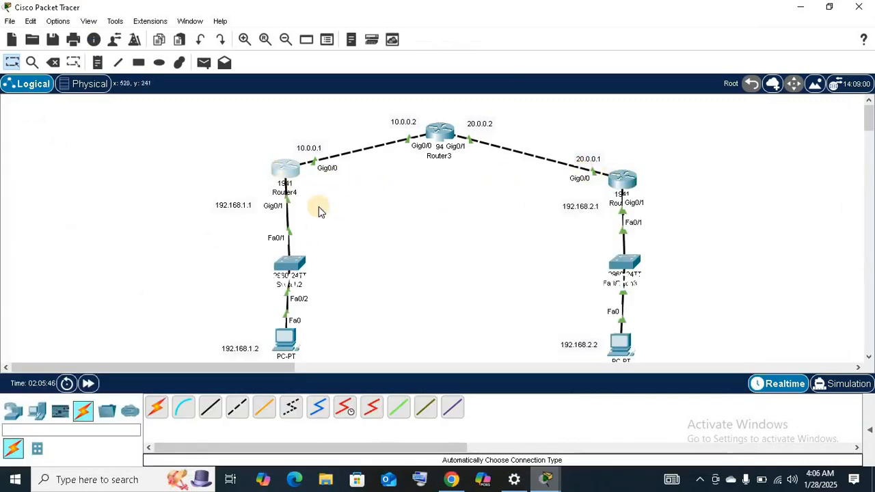
{"action": "left_click", "coordinate": [290, 173]}
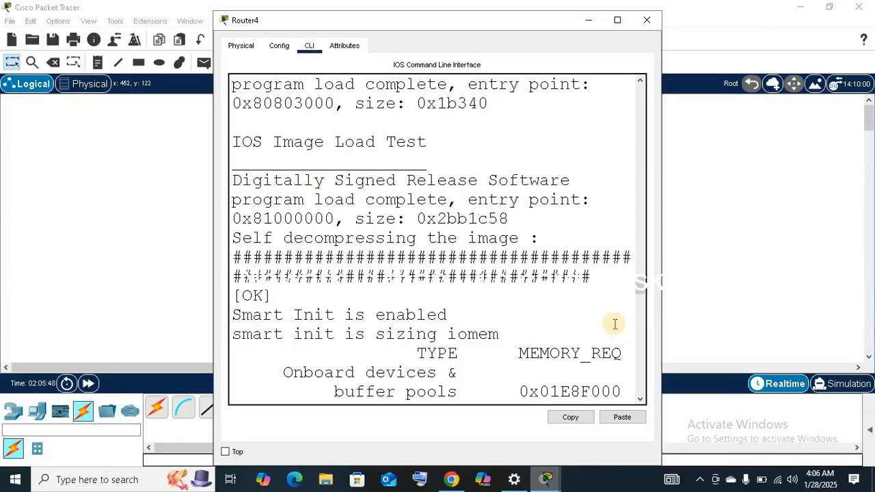
{"action": "left_click_drag", "start_coordinate": [636, 305], "coordinate": [637, 389]}
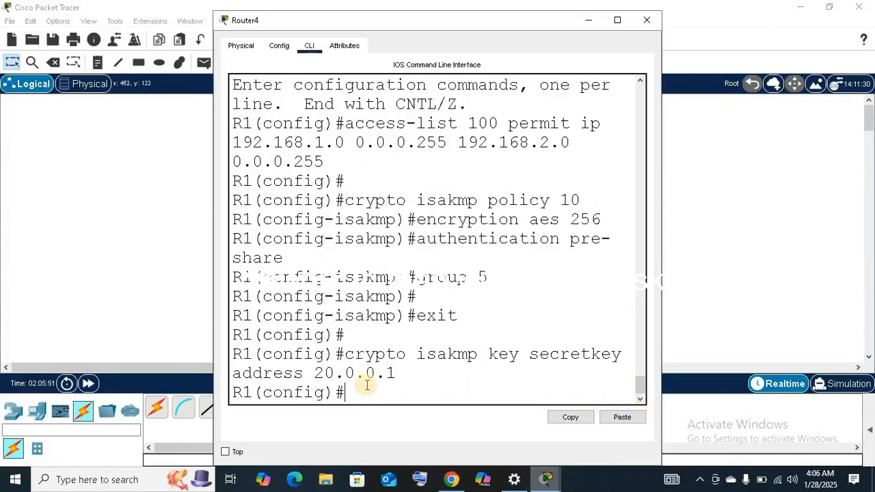
{"action": "left_click", "coordinate": [617, 20]}
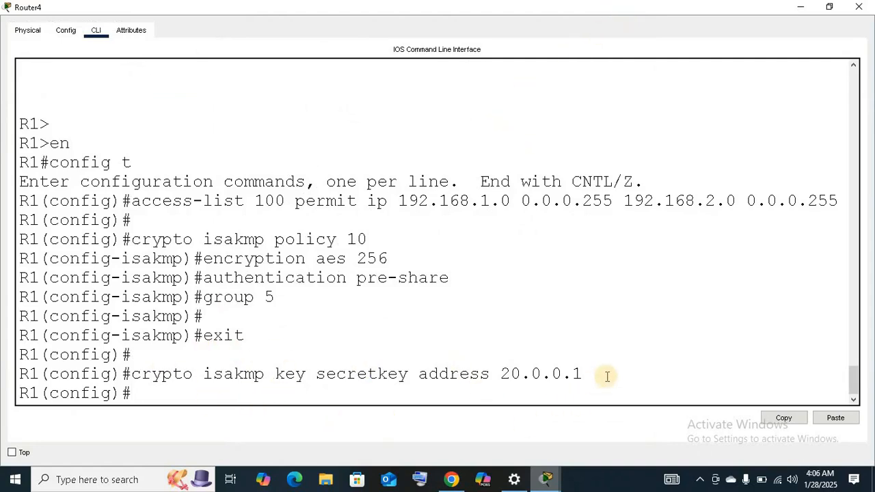
{"action": "left_click_drag", "start_coordinate": [600, 373], "coordinate": [571, 373]}
{"action": "left_click_drag", "start_coordinate": [220, 374], "coordinate": [130, 373]}
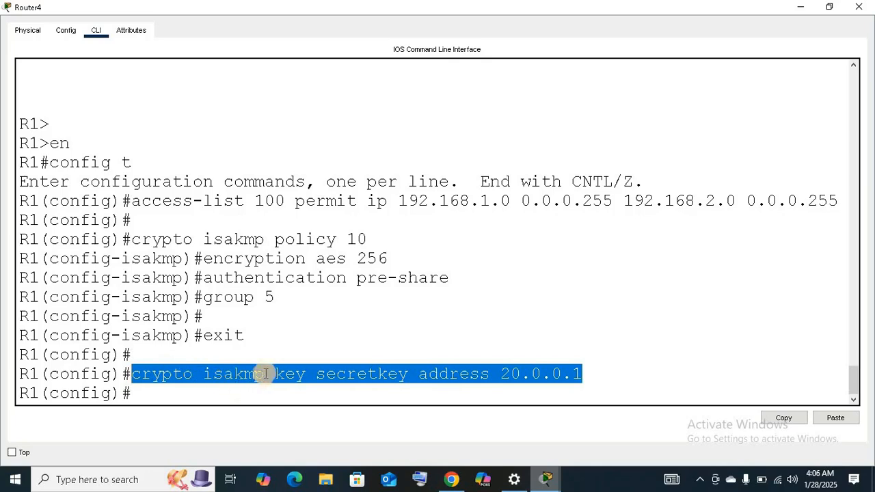
{"action": "right_click", "coordinate": [268, 372]}
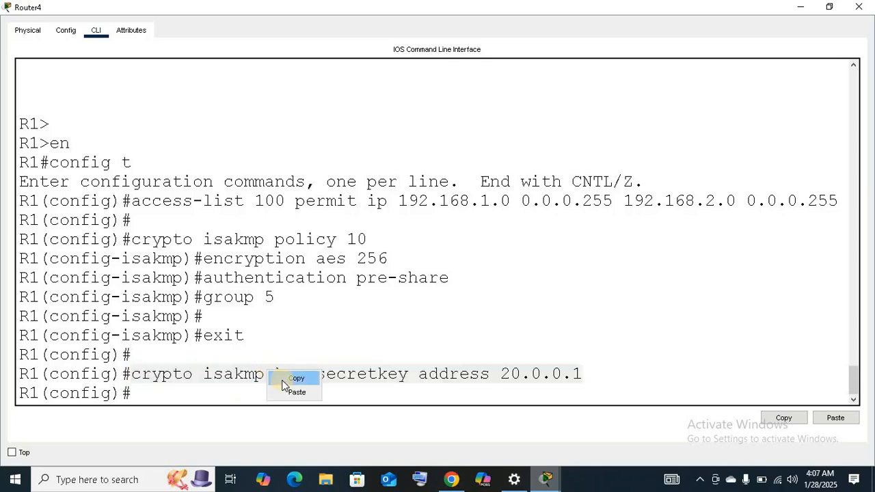
{"action": "left_click", "coordinate": [283, 380]}
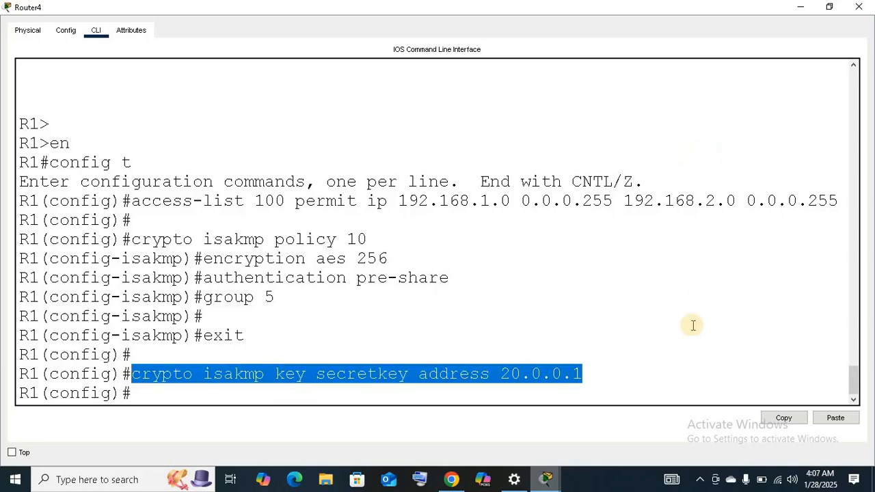
{"action": "left_click", "coordinate": [706, 295]}
{"action": "left_click", "coordinate": [858, 7]}
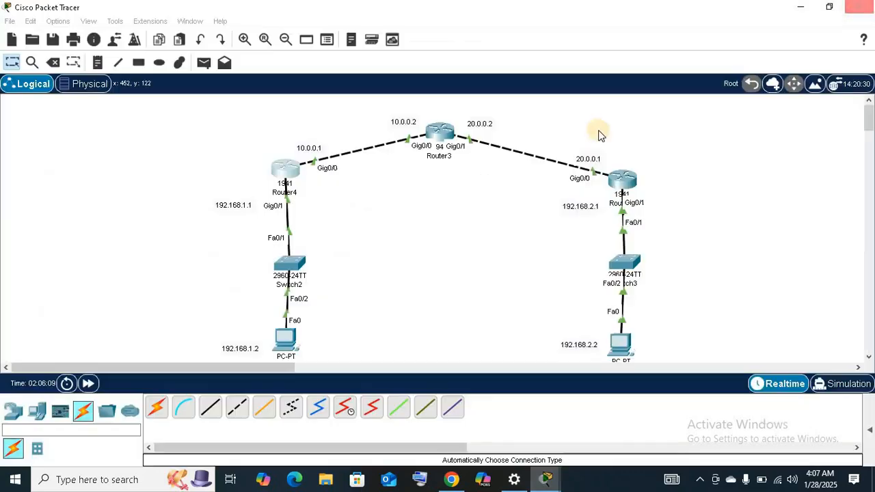
Open R3's command line maximized and exit ISAKMP policy mode to global configuration mode.
{"action": "left_click", "coordinate": [623, 179]}
{"action": "left_click", "coordinate": [617, 20]}
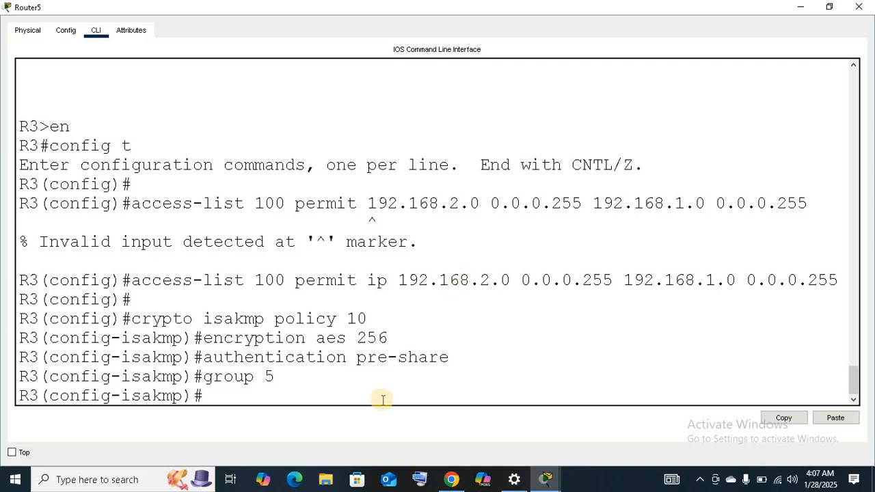
{"action": "key", "text": "Return"}
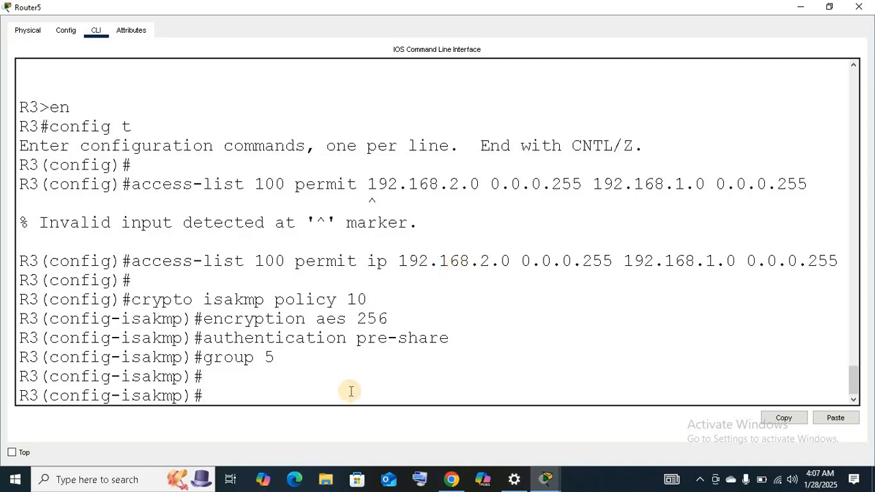
{"action": "type", "text": "exit"}
{"action": "key", "text": "Return"}
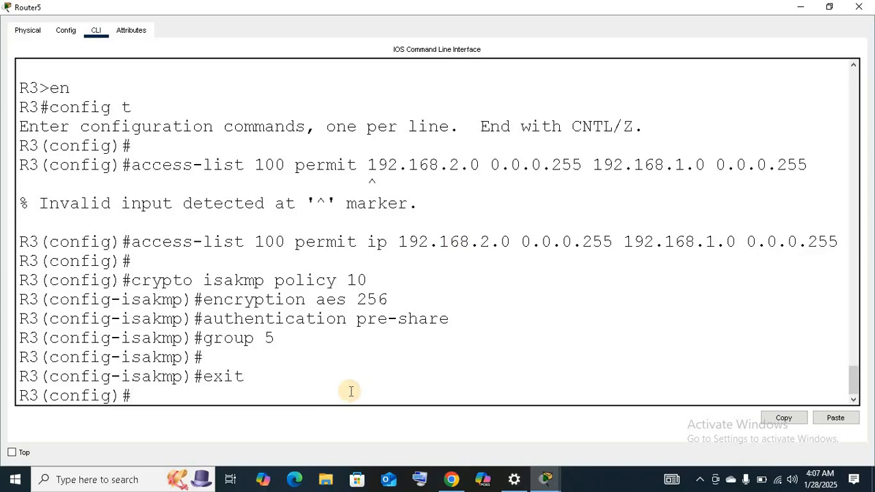
Paste the copied ISAKMP pre-shared key command at R3's prompt, and restore and move the window aside to see Router4's address in the topology.
{"action": "right_click", "coordinate": [329, 397]}
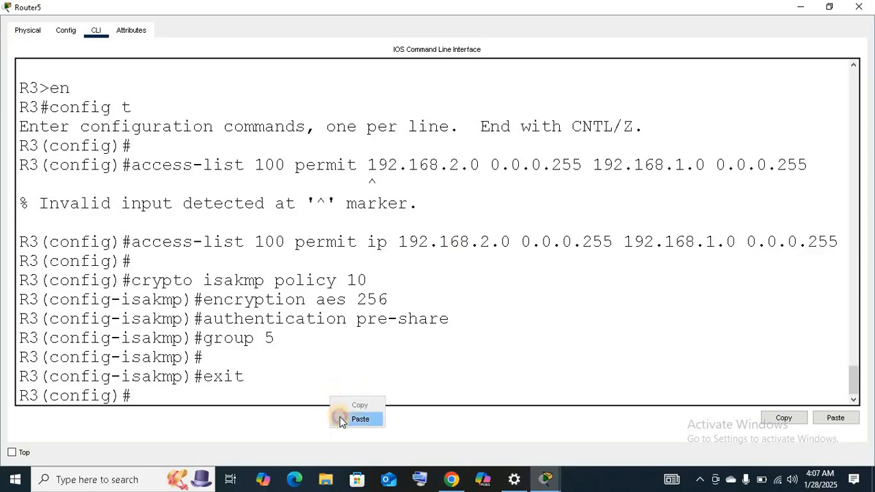
{"action": "left_click", "coordinate": [359, 419]}
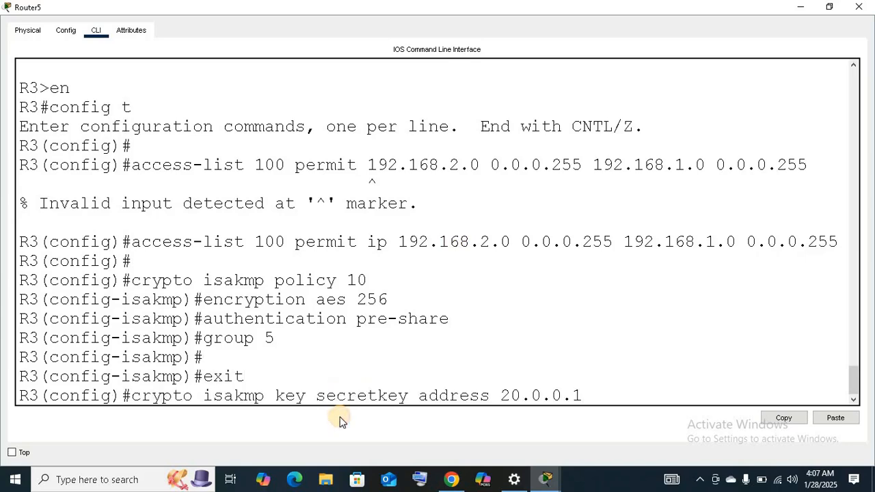
{"action": "left_click", "coordinate": [829, 7]}
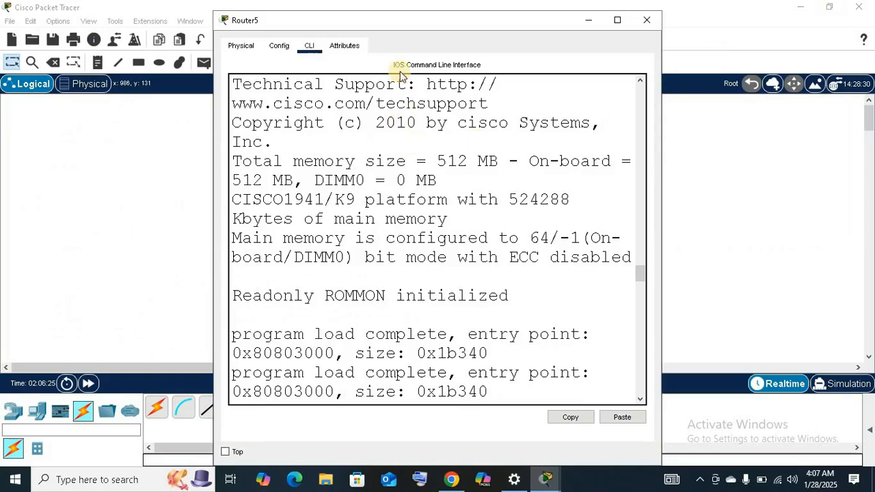
{"action": "left_click_drag", "start_coordinate": [437, 22], "coordinate": [624, 39]}
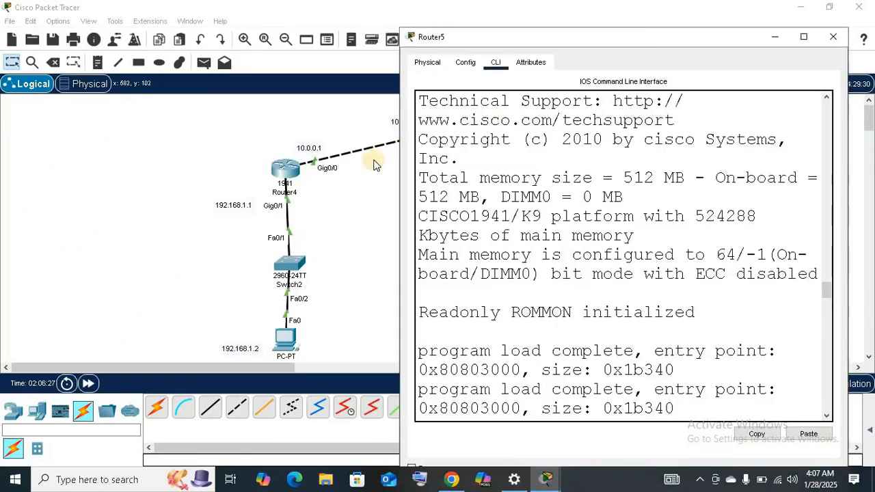
{"action": "scroll", "coordinate": [806, 320], "scroll_direction": "down", "scroll_amount": 15}
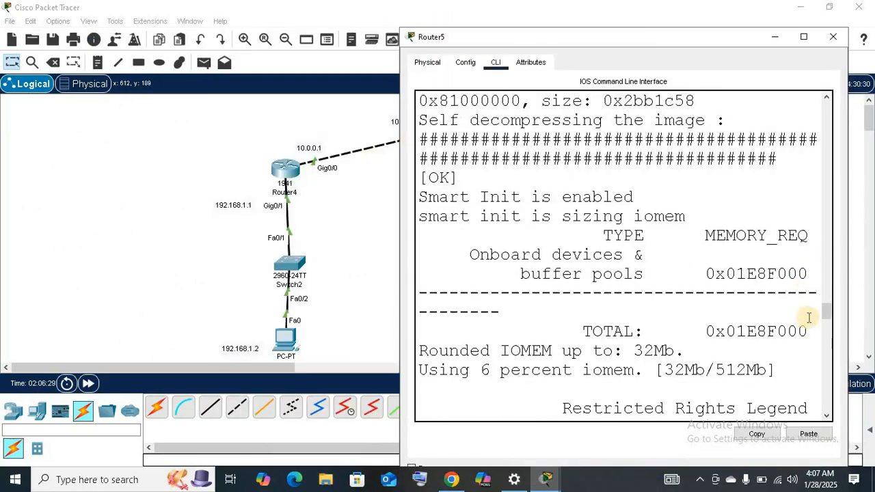
{"action": "scroll", "coordinate": [808, 317], "scroll_direction": "down", "scroll_amount": 5}
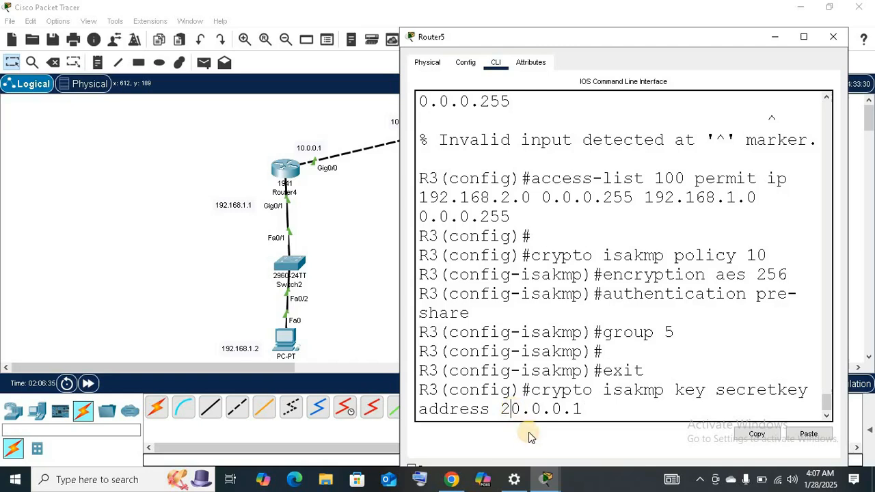
Change the peer address in R3's pre-shared key command to 10.0.0.1, run it, and minimize the window.
{"action": "key", "text": "BackSpace"}
{"action": "key", "text": "Left"}
{"action": "key", "text": "Left"}
{"action": "key", "text": "Left"}
{"action": "key", "text": "Left"}
{"action": "key", "text": "Left"}
{"action": "key", "text": "Left"}
{"action": "key", "text": "BackSpace"}
{"action": "type", "text": "1"}
{"action": "key", "text": "Right"}
{"action": "key", "text": "Right"}
{"action": "key", "text": "Right"}
{"action": "key", "text": "Right"}
{"action": "key", "text": "Right"}
{"action": "key", "text": "Right"}
{"action": "type", "text": "1"}
{"action": "key", "text": "Return"}
{"action": "key", "text": "Return"}
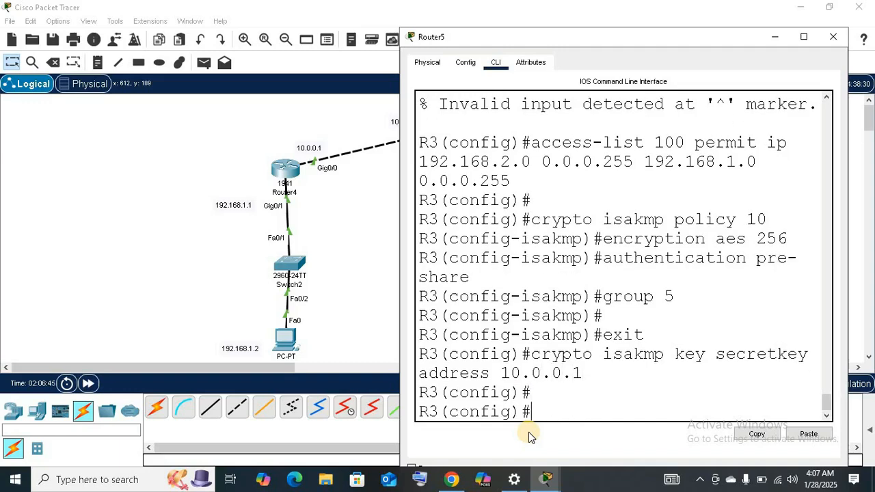
{"action": "left_click", "coordinate": [775, 37]}
{"action": "left_click", "coordinate": [798, 14]}
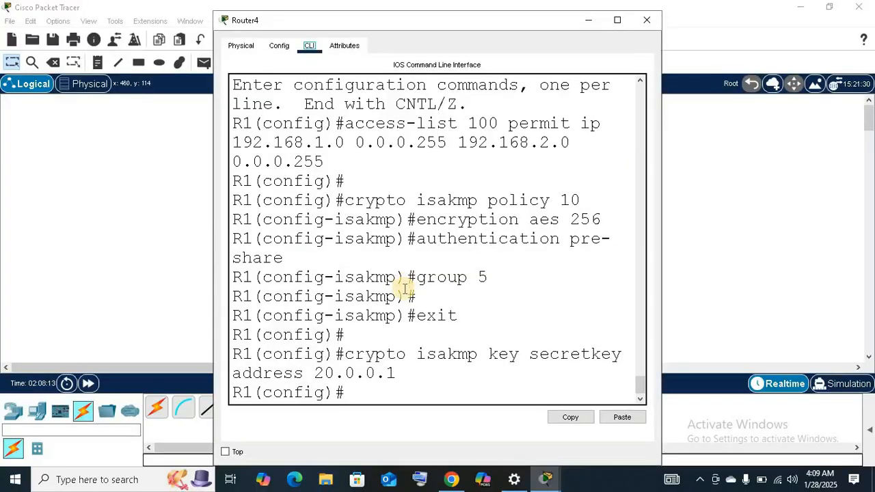
Create the IPsec transform set R1-R3 on R1 with esp-aes 256 and esp-sha-hmac in the maximized command line.
{"action": "left_click", "coordinate": [363, 399]}
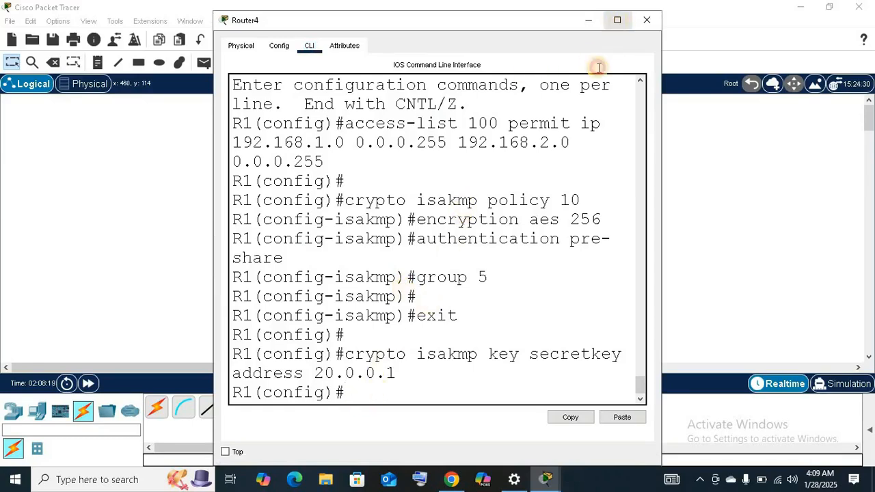
{"action": "left_click", "coordinate": [617, 20]}
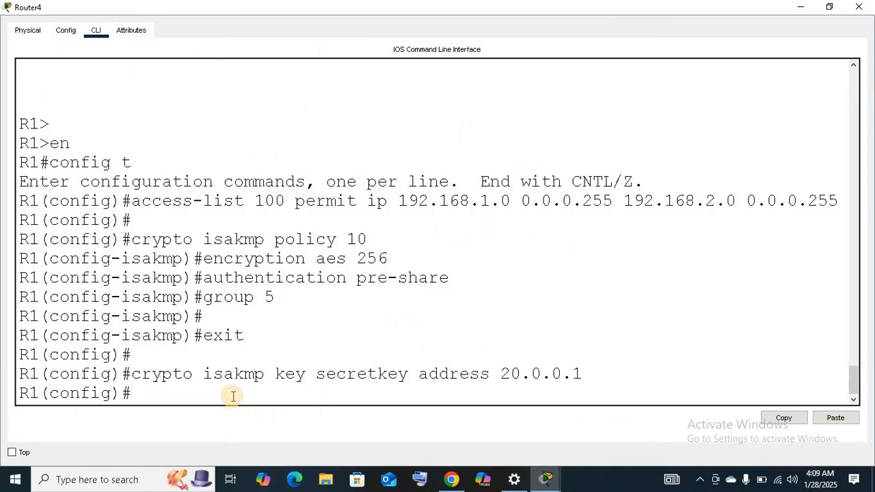
{"action": "key", "text": "Return"}
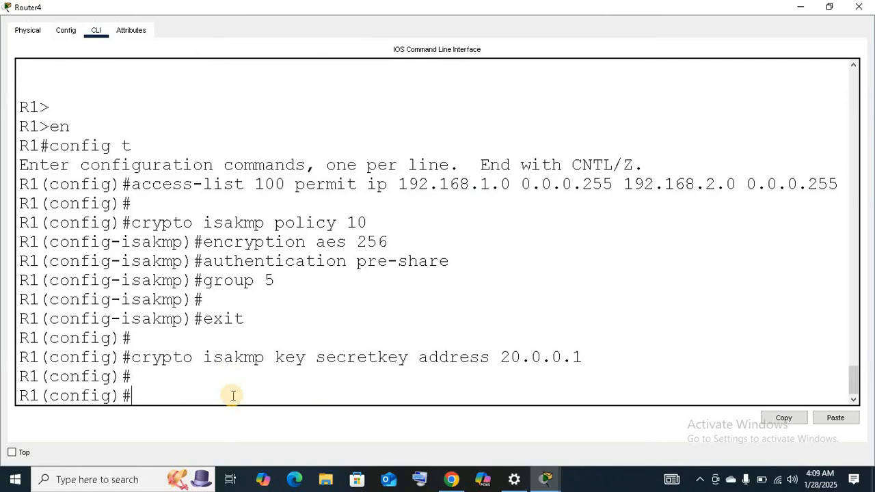
{"action": "type", "text": "crypto ipsec transform"}
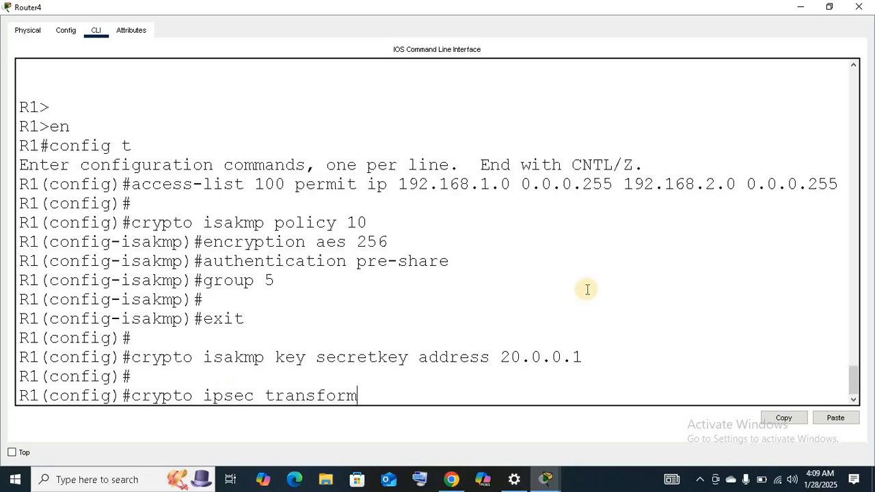
{"action": "type", "text": "-set"}
{"action": "type", "text": "R1-R3 "}
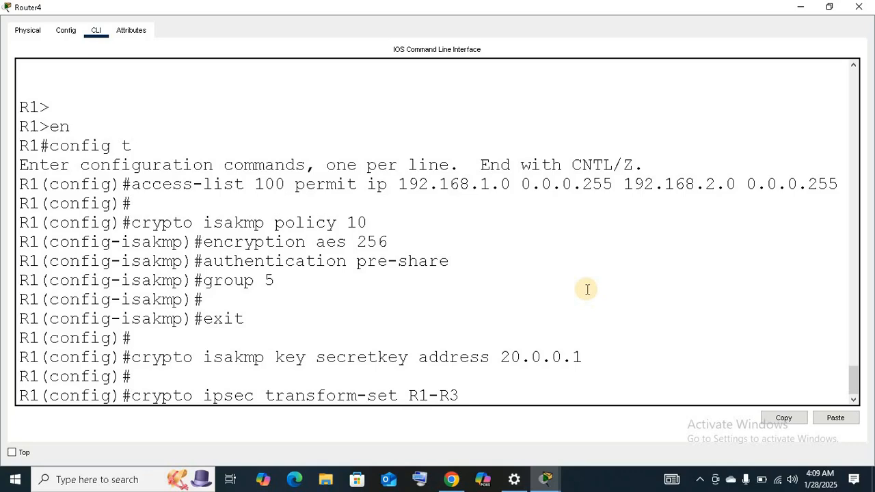
{"action": "type", "text": "esp-aes 256"}
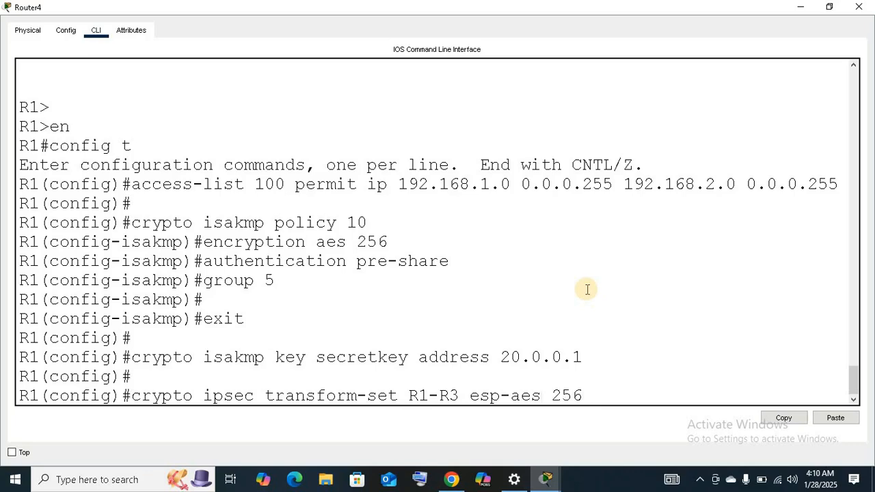
{"action": "type", "text": " esp-sha-hma"}
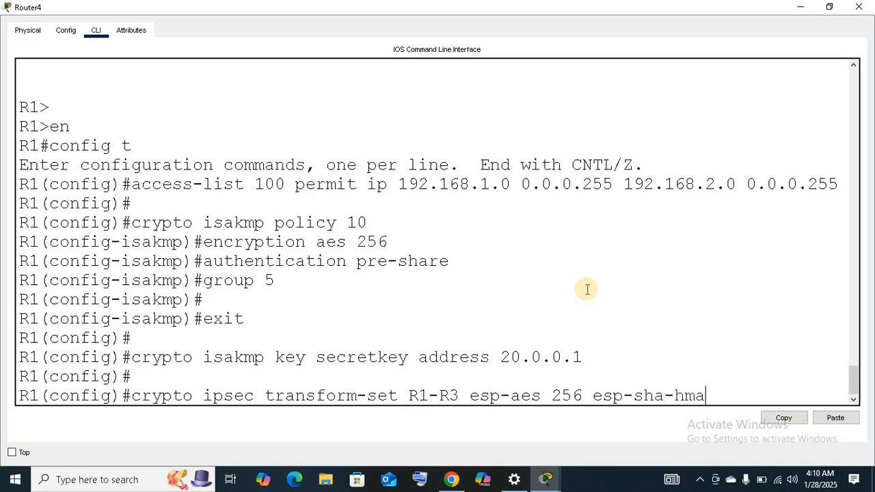
{"action": "type", "text": "c"}
{"action": "key", "text": "Return"}
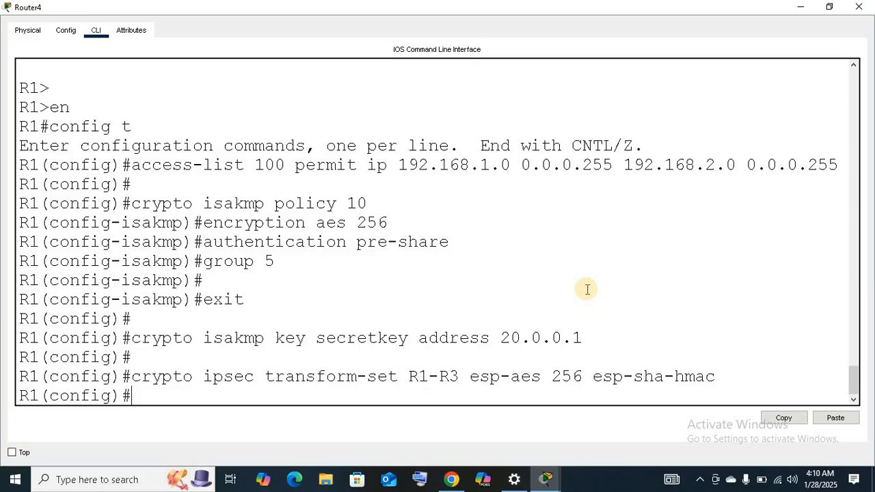
Create the crypto map ipsec-map on R1 with sequence number 10 and type ipsec-isakmp.
{"action": "type", "text": "crypto map"}
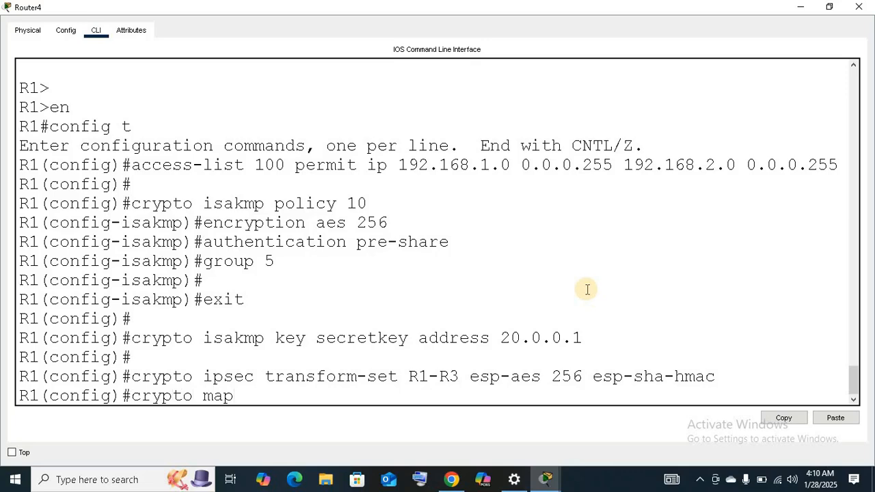
{"action": "type", "text": " ipsec-map"}
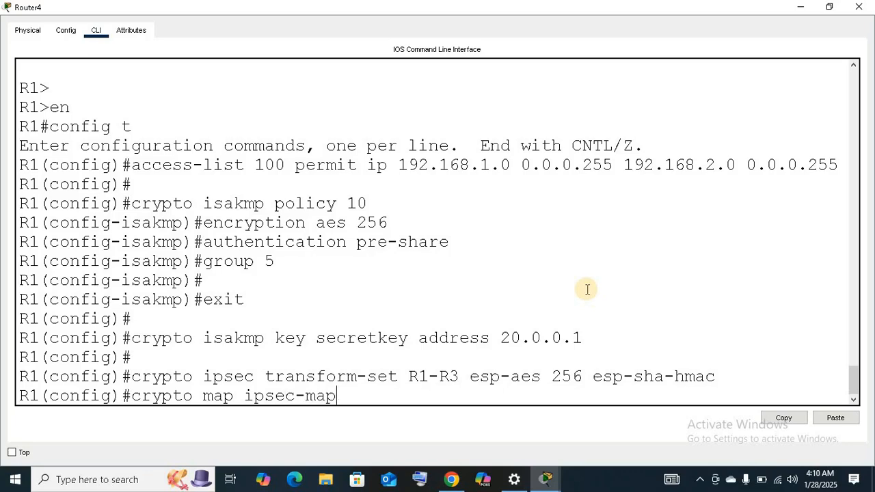
{"action": "type", "text": " 10 ipsec-isakmp"}
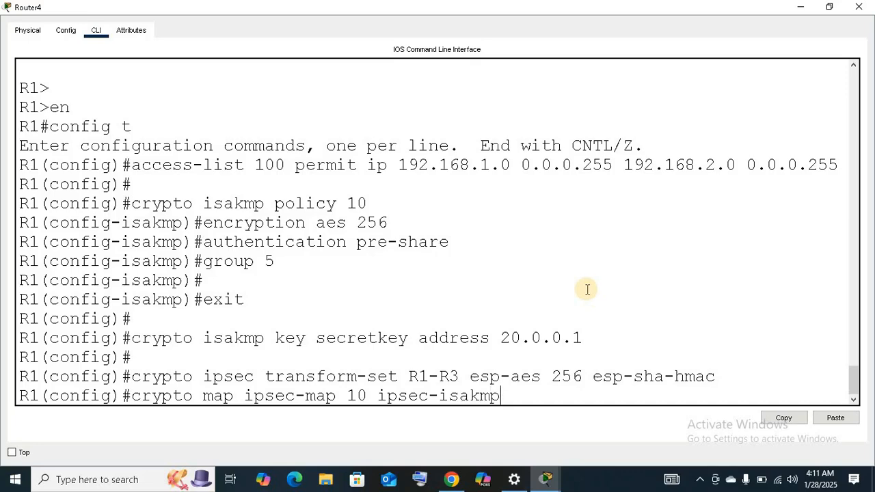
{"action": "key", "text": "Return"}
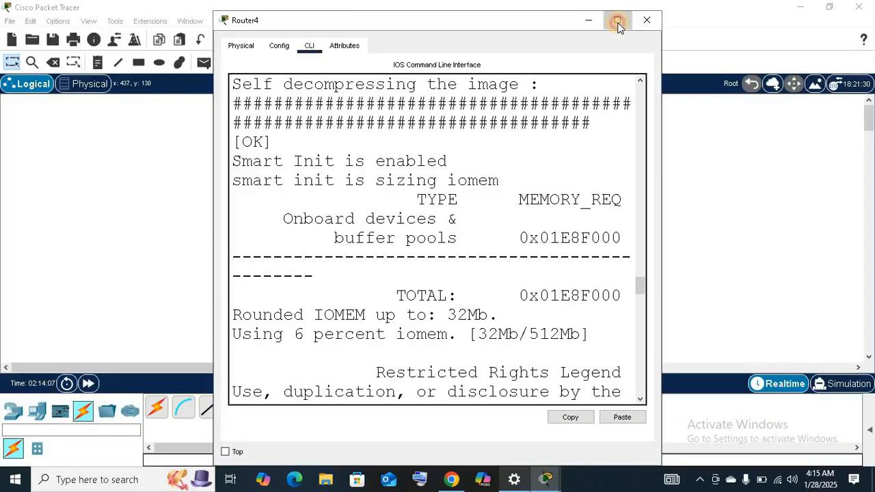
Review R1's access list, ISAKMP policy, pre-shared key, transform set and crypto map commands, and reopen its maximized command line from the topology.
{"action": "left_click", "coordinate": [617, 23]}
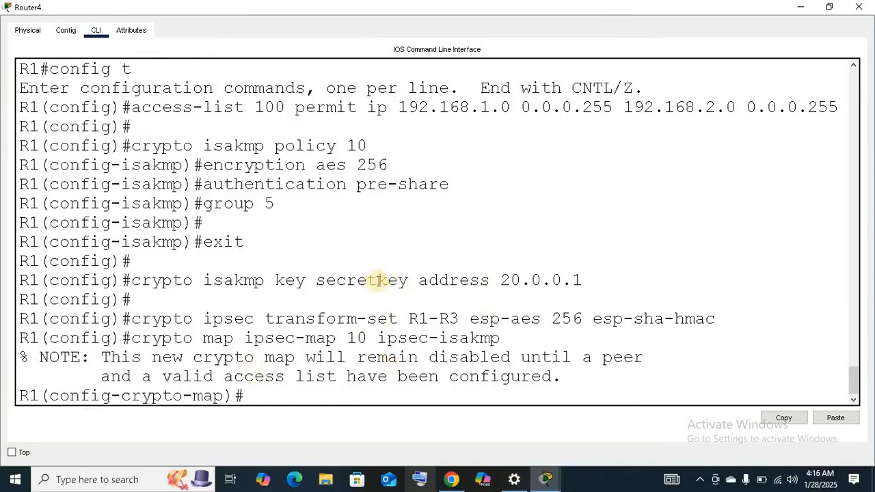
{"action": "scroll", "coordinate": [378, 281], "scroll_direction": "down", "scroll_amount": 1}
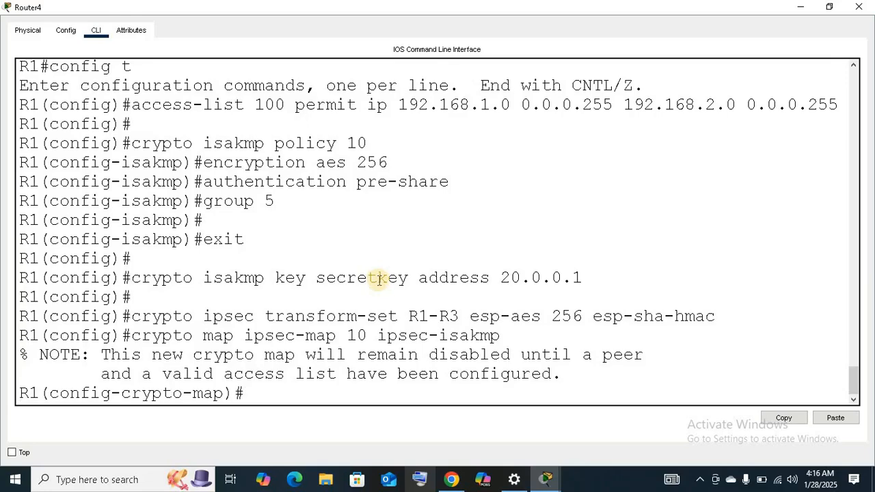
{"action": "scroll", "coordinate": [378, 278], "scroll_direction": "up", "scroll_amount": 5}
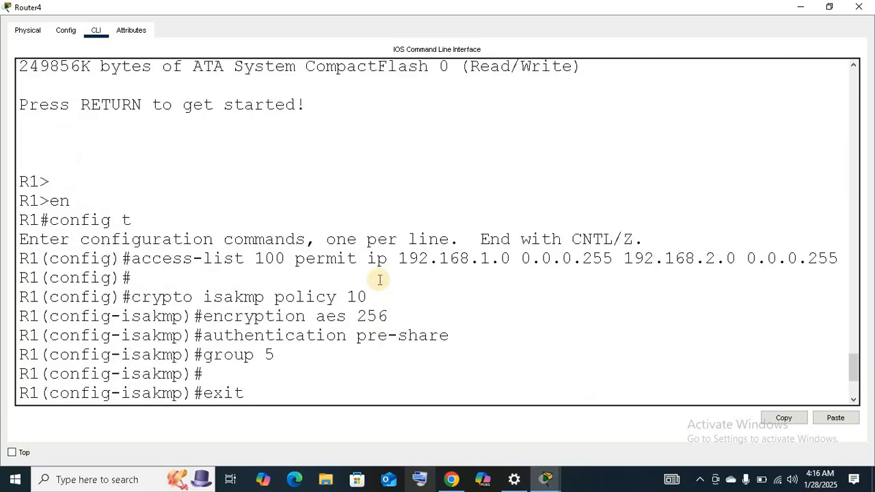
{"action": "scroll", "coordinate": [380, 276], "scroll_direction": "up", "scroll_amount": 2}
{"action": "scroll", "coordinate": [379, 275], "scroll_direction": "up", "scroll_amount": 2}
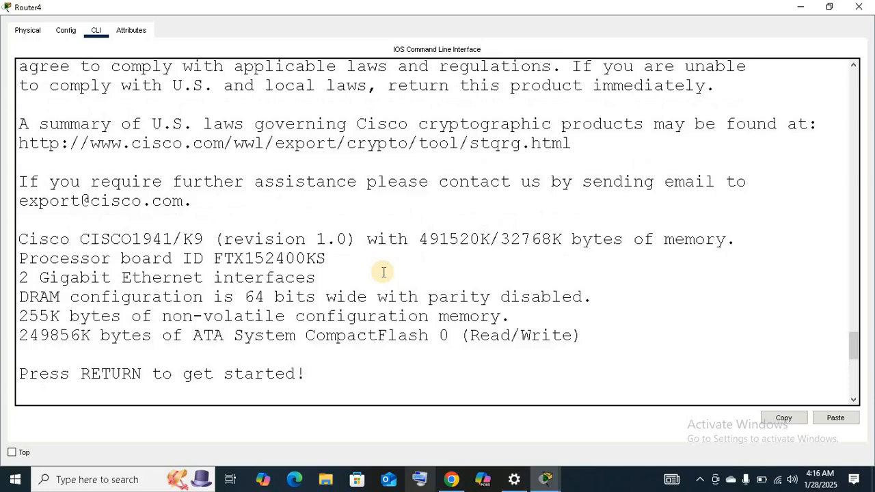
{"action": "scroll", "coordinate": [384, 273], "scroll_direction": "down", "scroll_amount": 1}
{"action": "scroll", "coordinate": [383, 273], "scroll_direction": "down", "scroll_amount": 3}
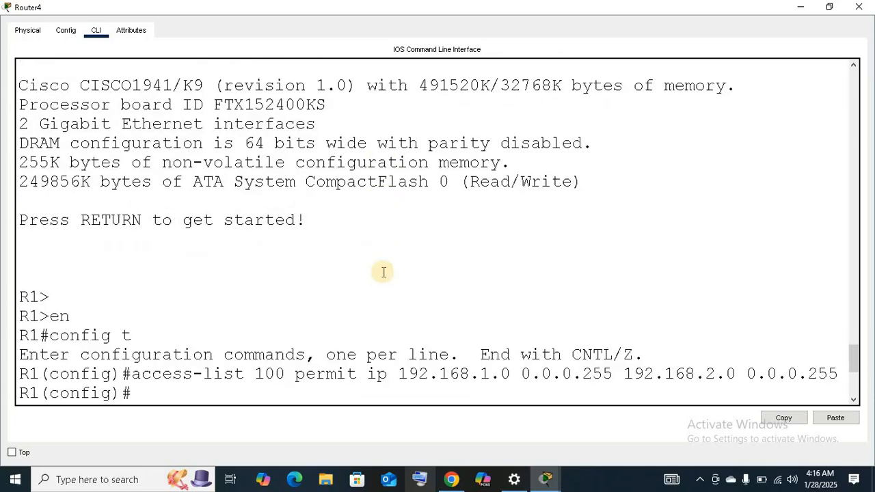
{"action": "scroll", "coordinate": [383, 272], "scroll_direction": "down", "scroll_amount": 3}
{"action": "scroll", "coordinate": [383, 273], "scroll_direction": "down", "scroll_amount": 2}
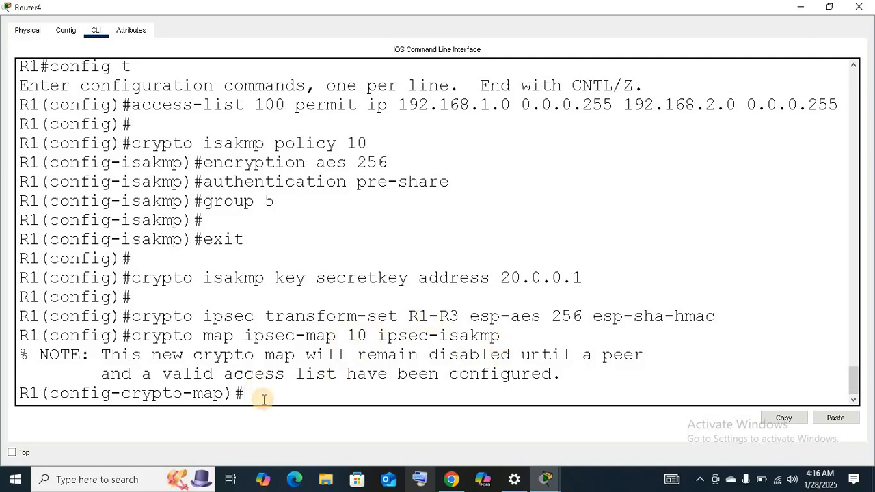
{"action": "left_click", "coordinate": [799, 8]}
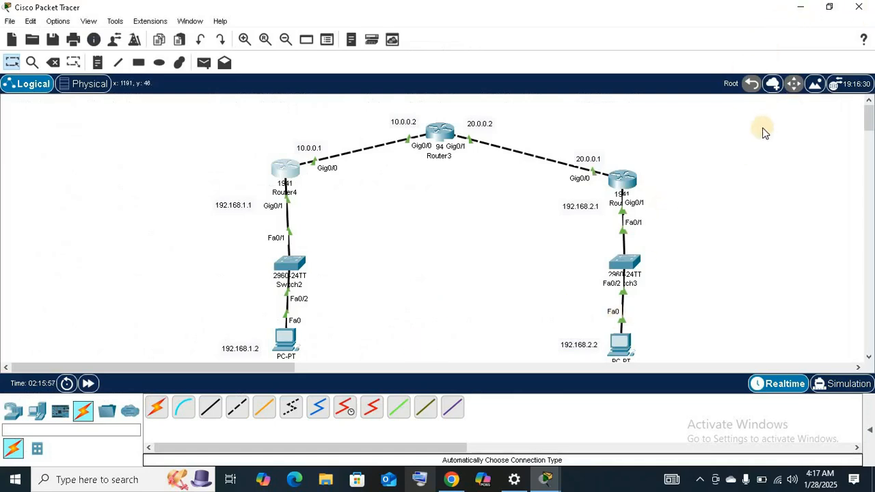
{"action": "left_click", "coordinate": [804, 8]}
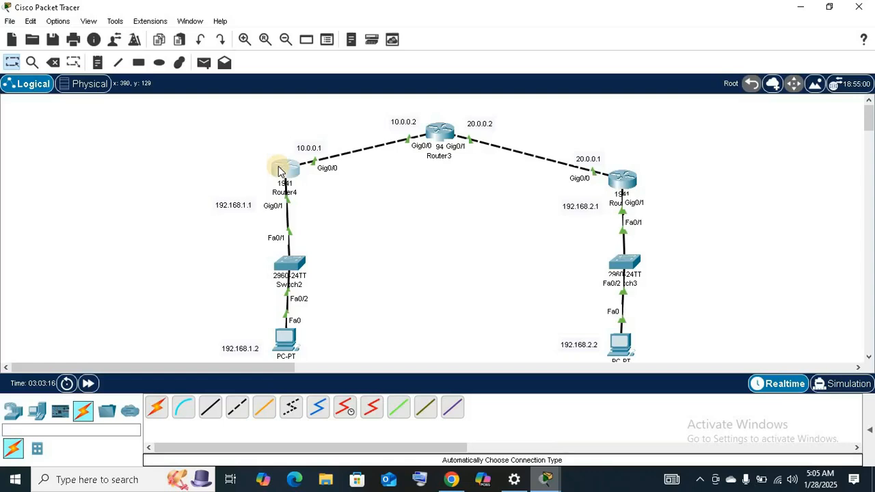
{"action": "left_click", "coordinate": [279, 170]}
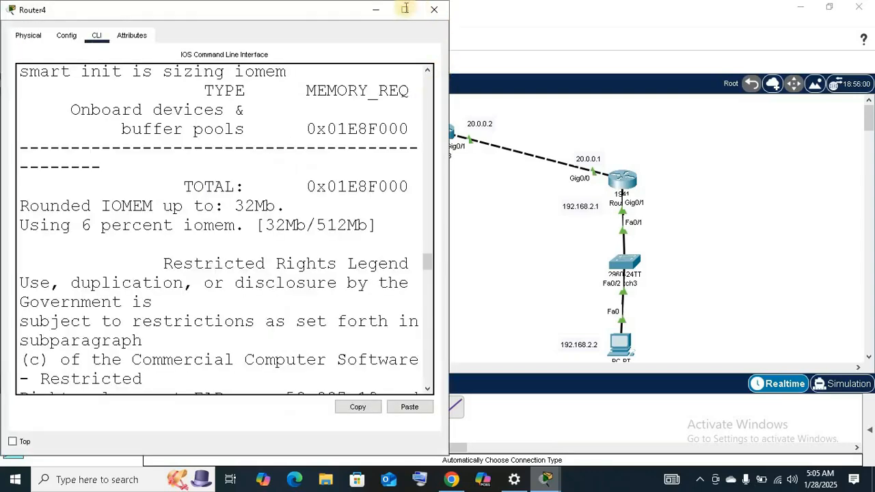
{"action": "left_click", "coordinate": [405, 8]}
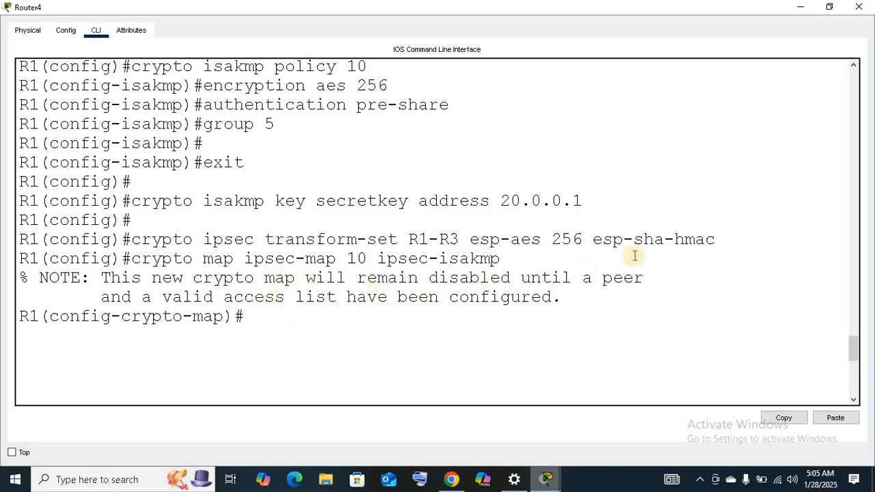
{"action": "left_click", "coordinate": [801, 8]}
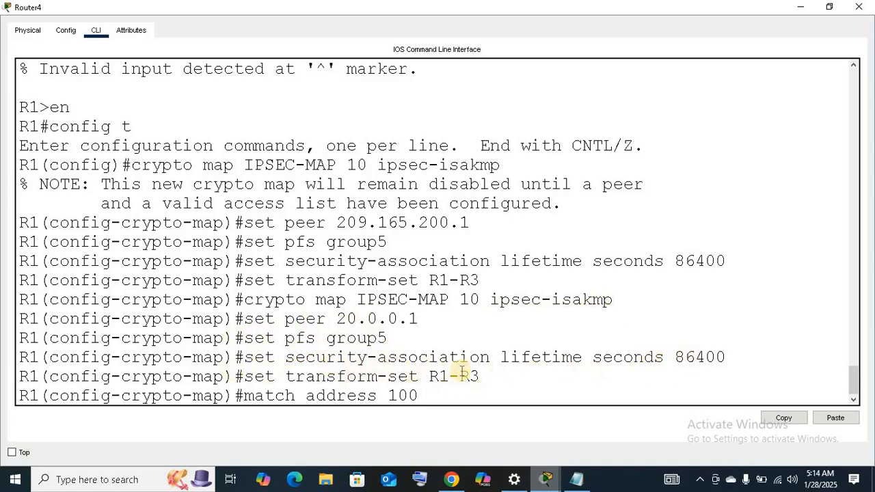
Run match address 100 for R1's IPSEC-MAP crypto map, exit crypto map configuration, and minimize the router window.
{"action": "key", "text": "Return"}
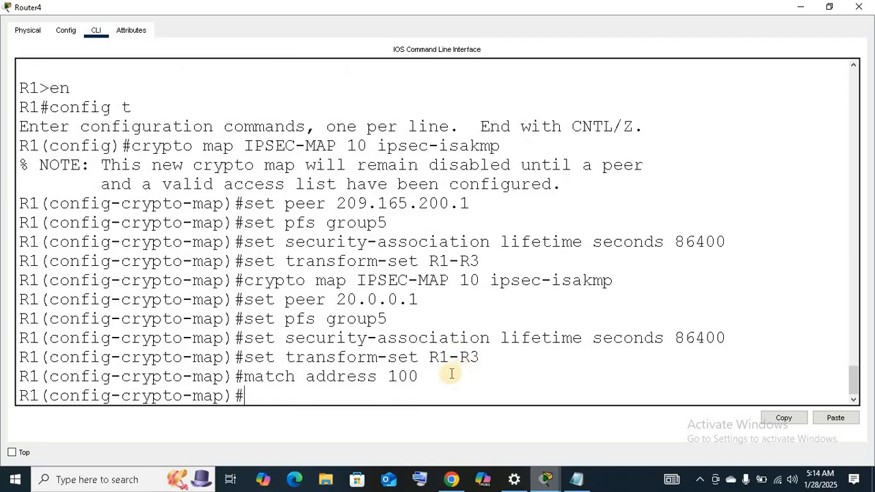
{"action": "key", "text": "Return"}
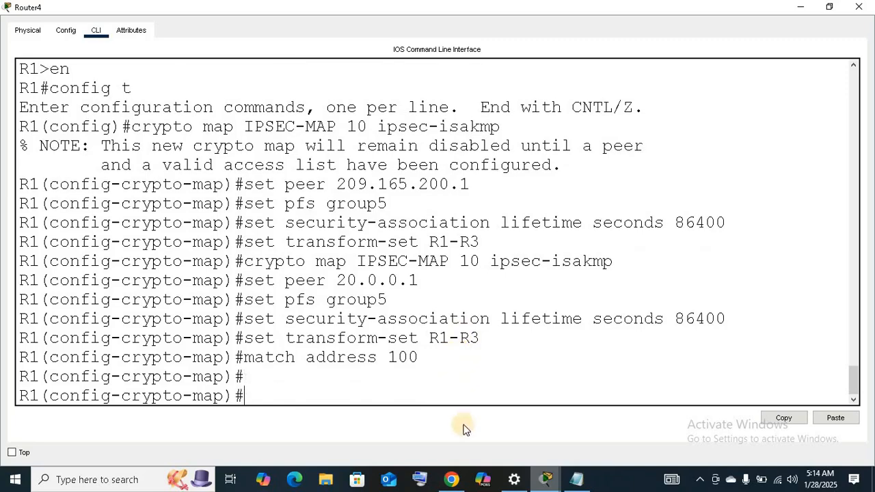
{"action": "type", "text": "exit"}
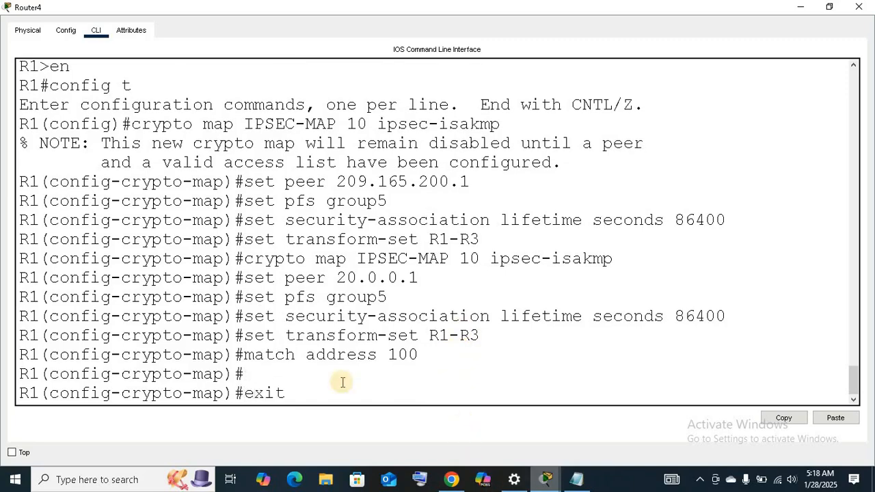
{"action": "key", "text": "Return"}
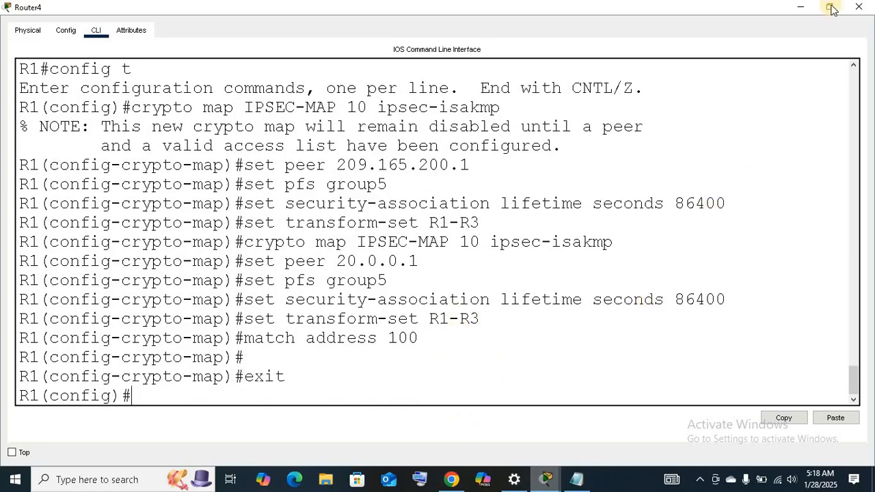
{"action": "left_click", "coordinate": [798, 7]}
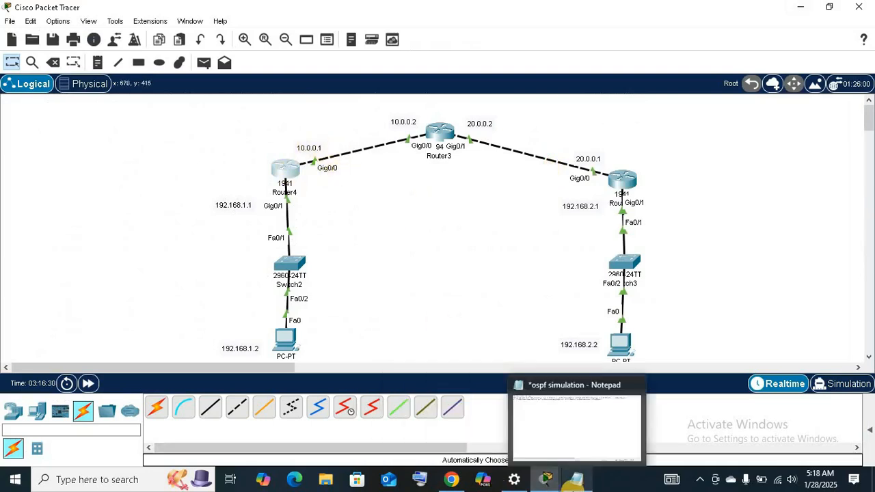
Reopen Router4's command line from the topology, maximize it, and enter interface configuration for gig0/0 on R1.
{"action": "left_click", "coordinate": [282, 167]}
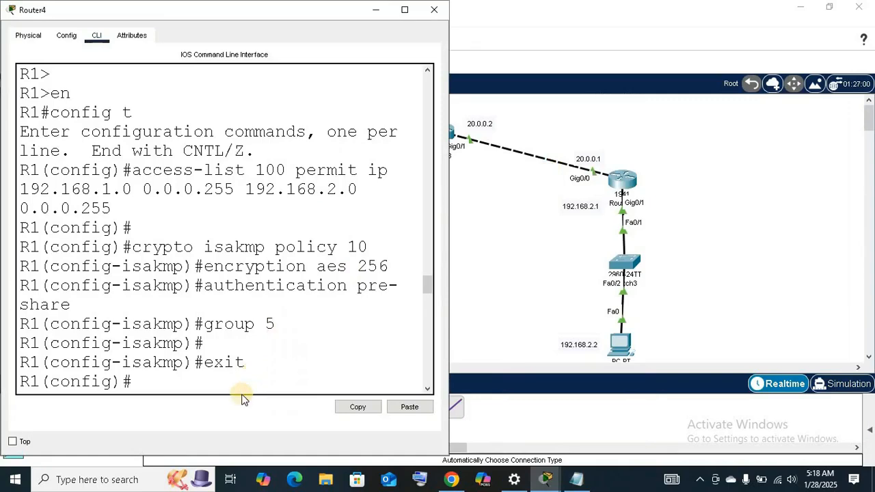
{"action": "type", "text": "i"}
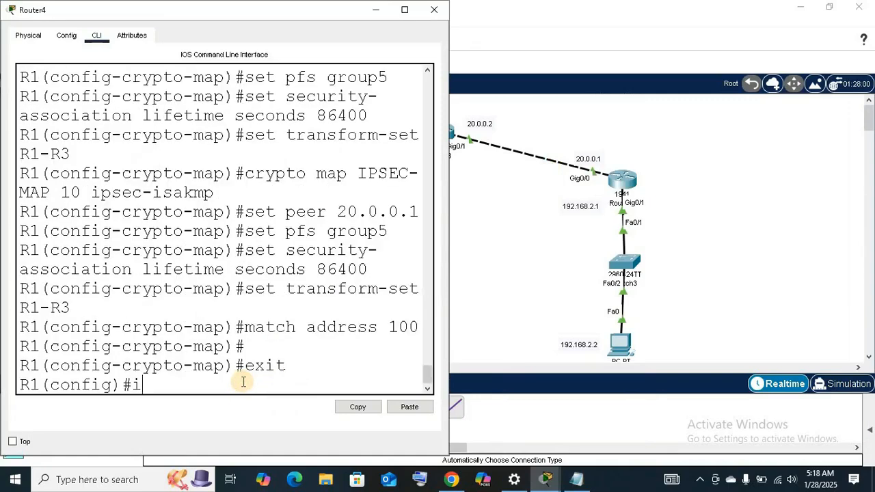
{"action": "type", "text": "nterface gi"}
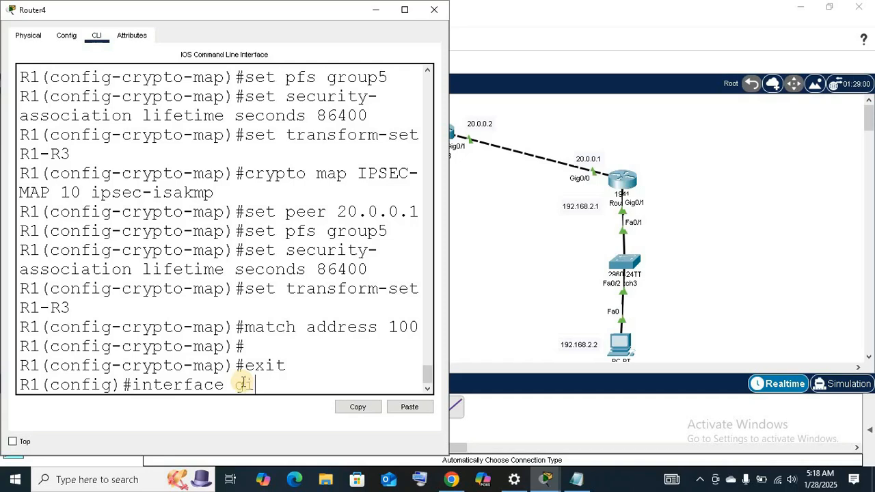
{"action": "type", "text": "g0/0"}
{"action": "left_click", "coordinate": [404, 10]}
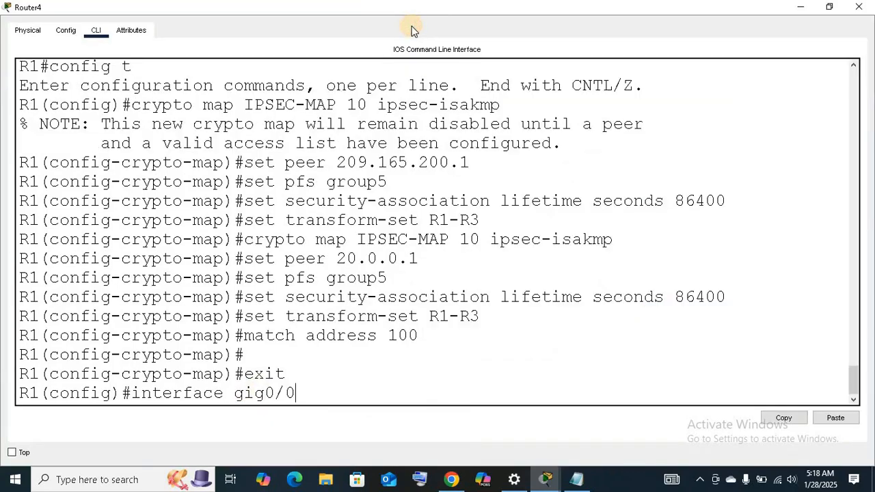
{"action": "key", "text": "Return"}
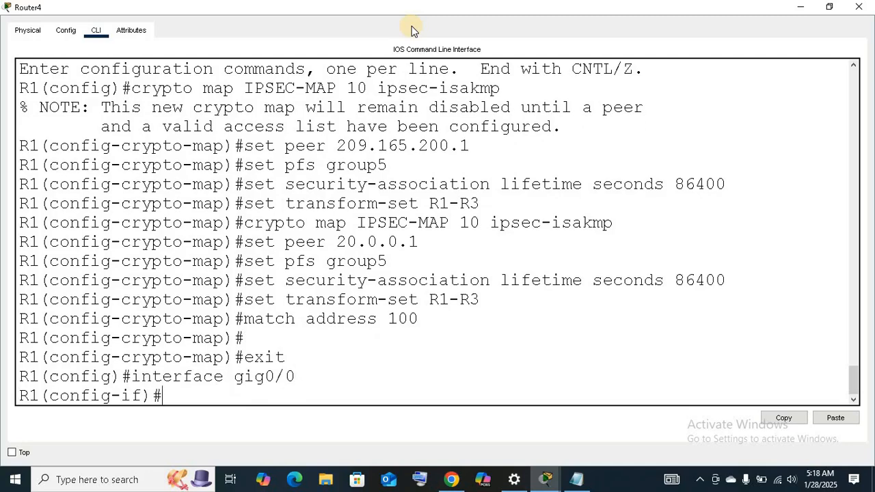
Apply the crypto map ipsec-map to R1's gig0/0 interface.
{"action": "type", "text": "crypto map "}
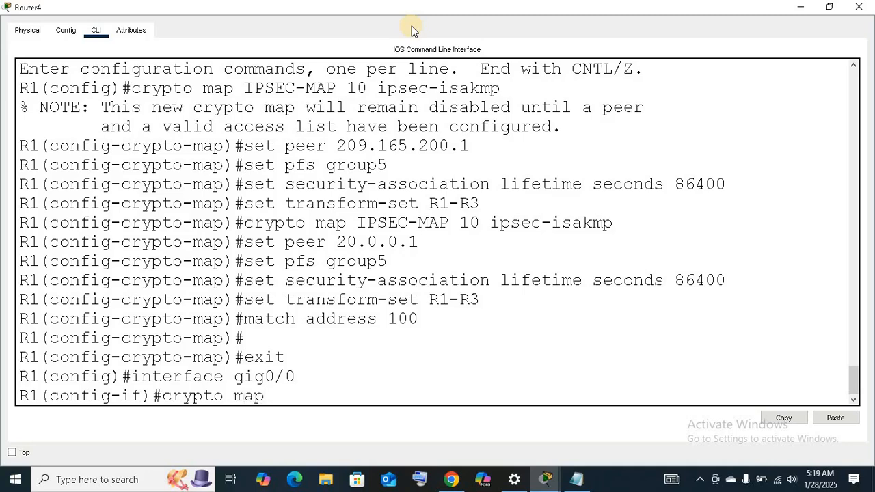
{"action": "type", "text": "ipsec-map"}
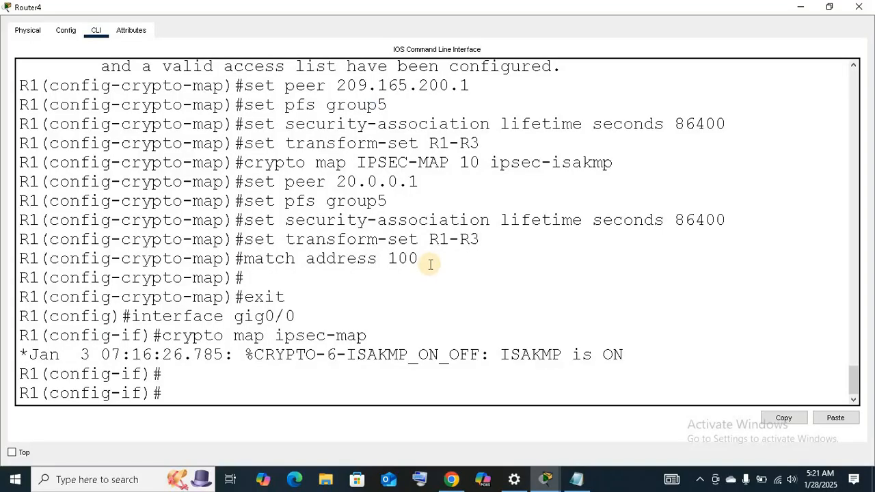
Highlight R1's crypto map commands from IPSEC-MAP 10 through match address 100, minimize the router window, and switch to the Notepad file.
{"action": "left_click_drag", "start_coordinate": [418, 258], "coordinate": [250, 162]}
{"action": "left_click", "coordinate": [463, 308]}
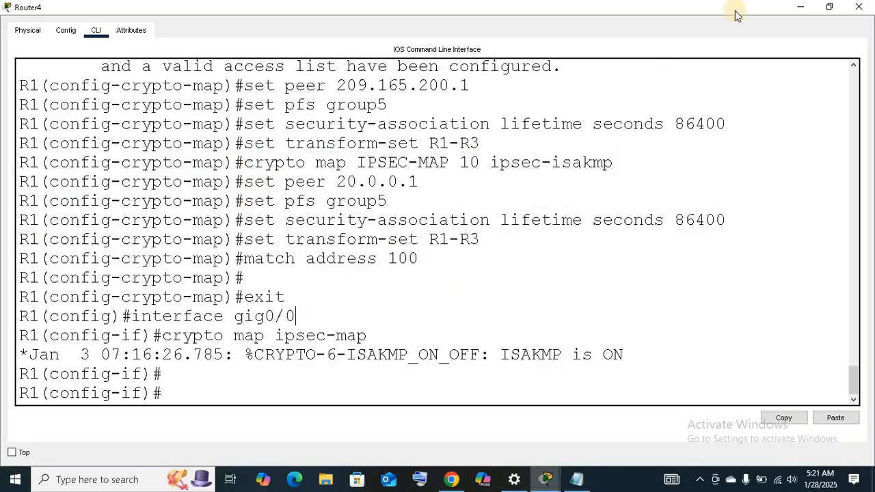
{"action": "left_click", "coordinate": [801, 8]}
{"action": "mouse_move", "coordinate": [577, 481]}
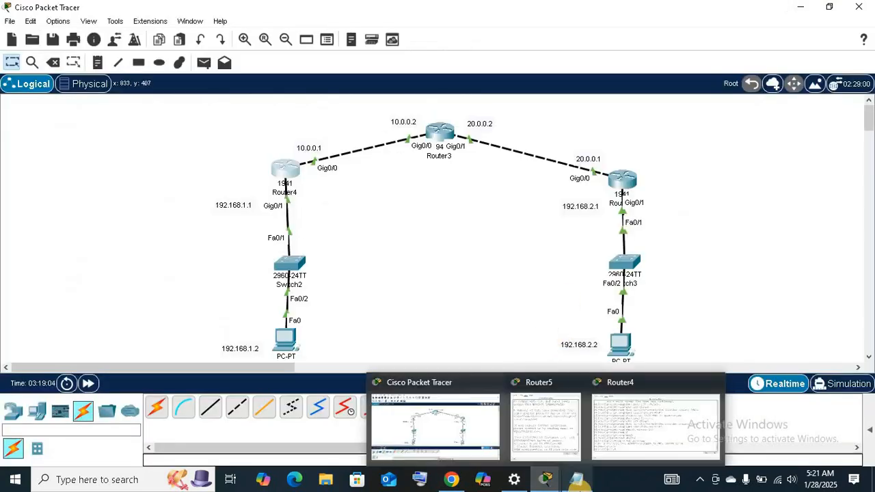
{"action": "left_click", "coordinate": [582, 465]}
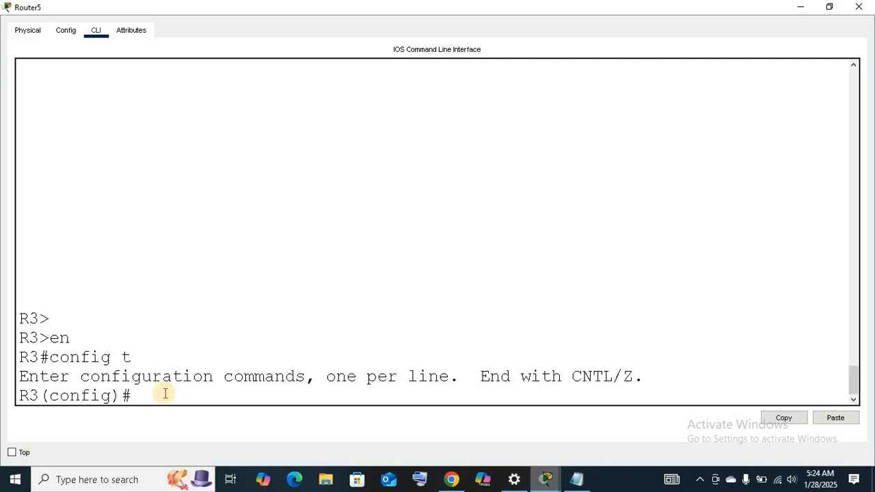
Paste and run R3's IPSEC-MAP 10 ipsec-isakmp configuration with peer 20.0.0.1, pfs group5, lifetime 86400, transform set R3-R1 and match address 100, and exit crypto map mode.
{"action": "right_click", "coordinate": [165, 393]}
{"action": "left_click", "coordinate": [174, 413]}
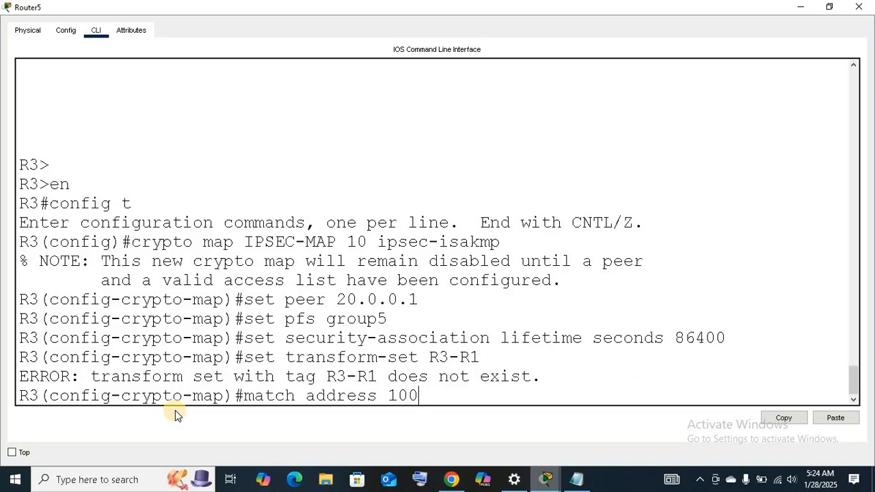
{"action": "key", "text": "Return"}
{"action": "key", "text": "Return"}
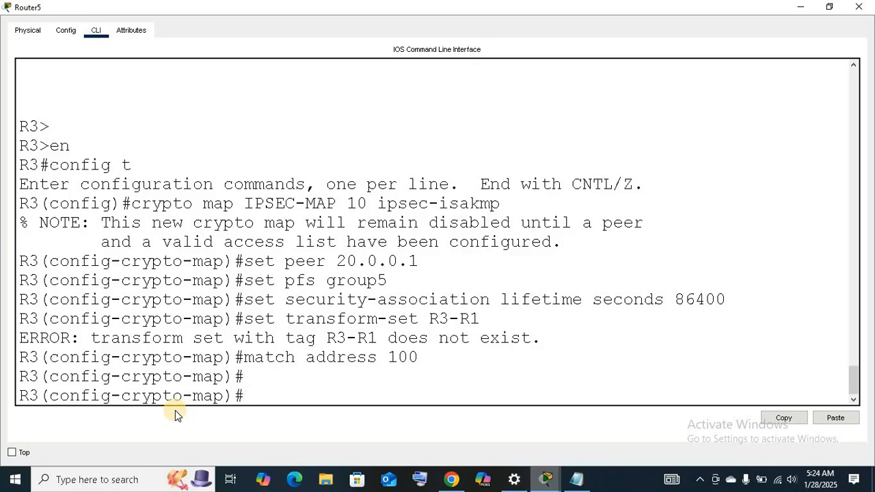
{"action": "type", "text": "exit"}
{"action": "key", "text": "Return"}
{"action": "key", "text": "Return"}
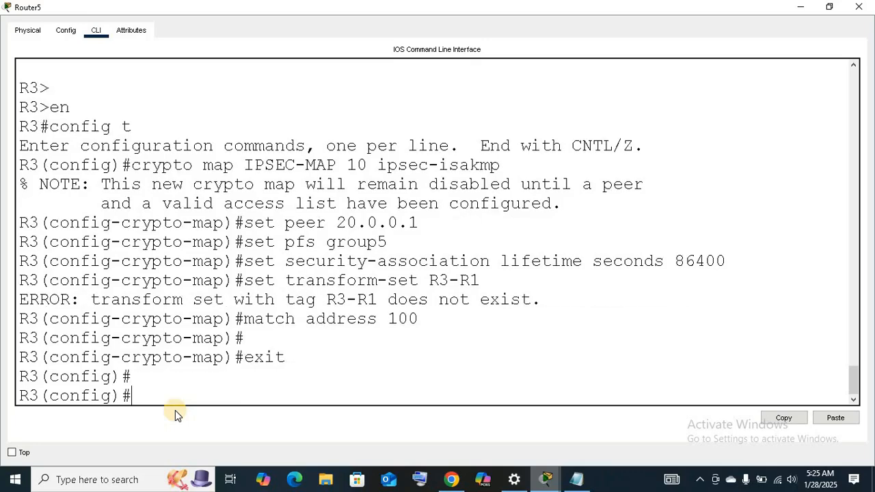
Enter interface configuration for gig0/0 on R3.
{"action": "type", "text": "interface gig0/0"}
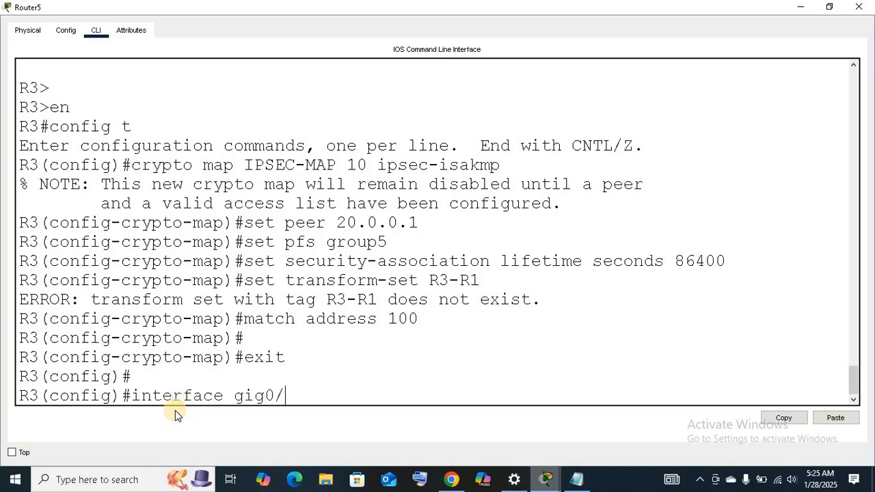
{"action": "key", "text": "Return"}
{"action": "key", "text": "Return"}
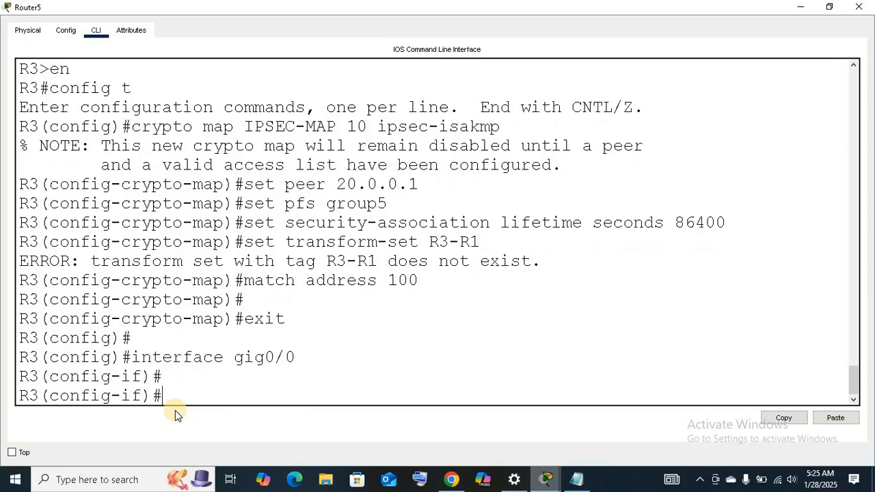
Try to apply the crypto map ipsec-map to R3's gig0/0 interface, and run the same command a second time.
{"action": "type", "text": "crypto map ip"}
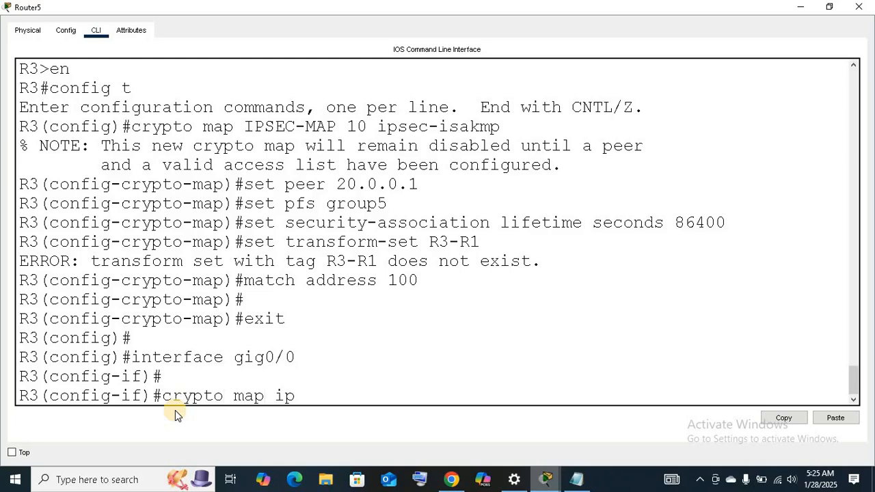
{"action": "type", "text": "sec-map"}
{"action": "key", "text": "Return"}
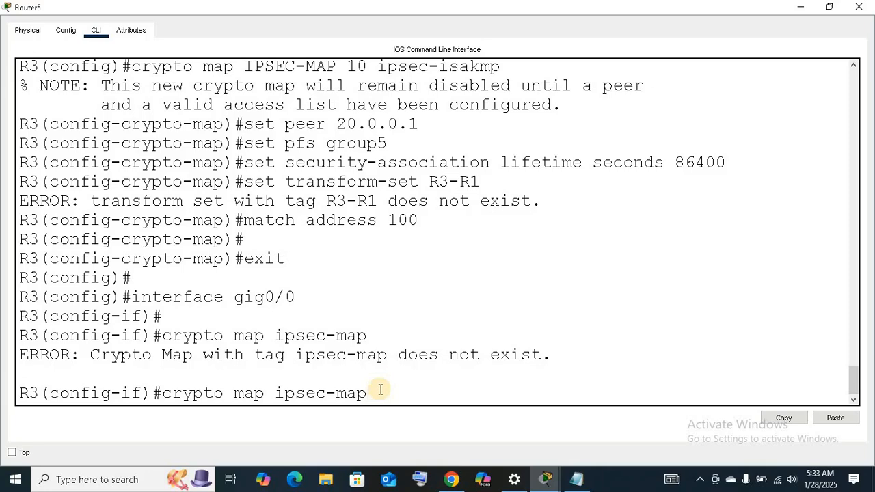
{"action": "key", "text": "Return"}
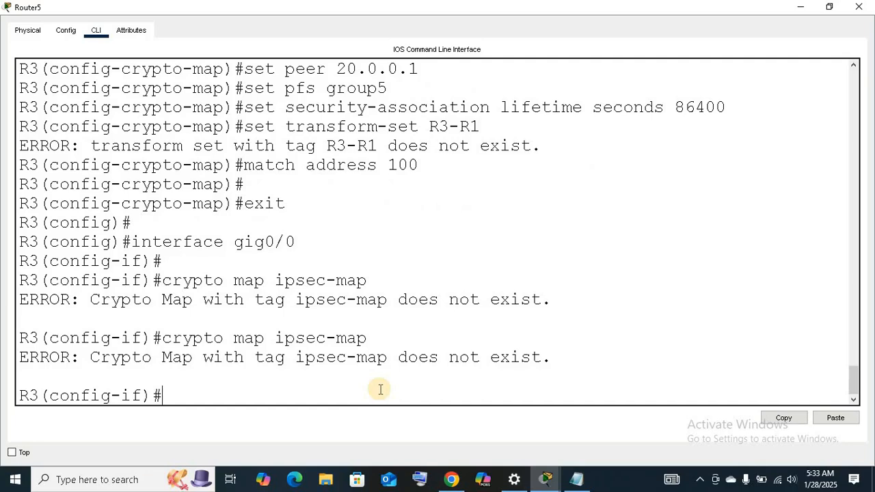
{"action": "key", "text": "Return"}
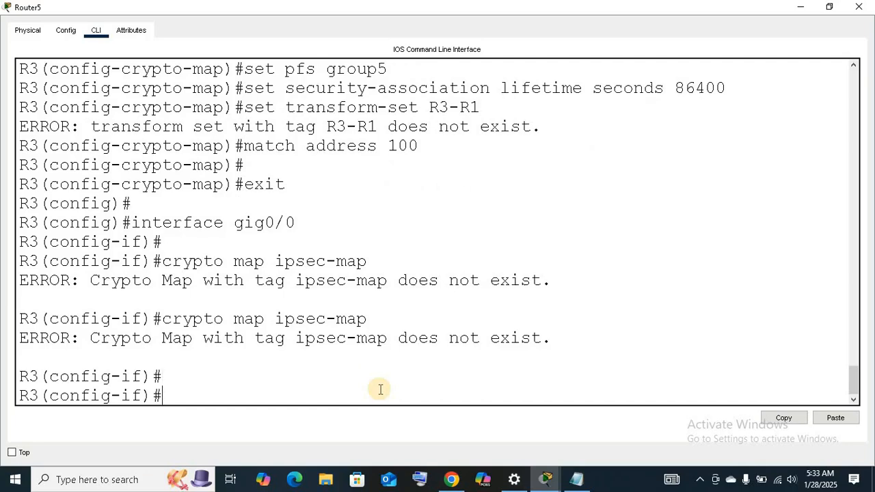
Minimize R3's window and bring up Router4's command line full-screen to review R1's earlier configuration.
{"action": "left_click", "coordinate": [800, 8]}
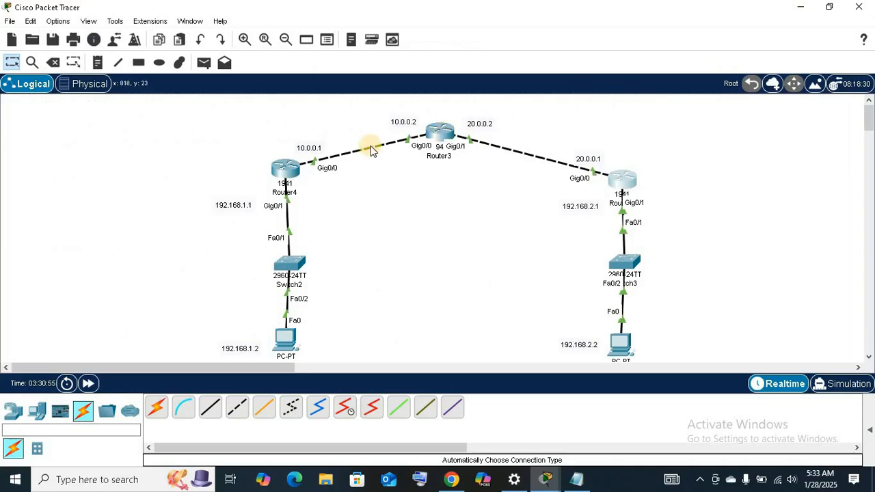
{"action": "left_click", "coordinate": [280, 179]}
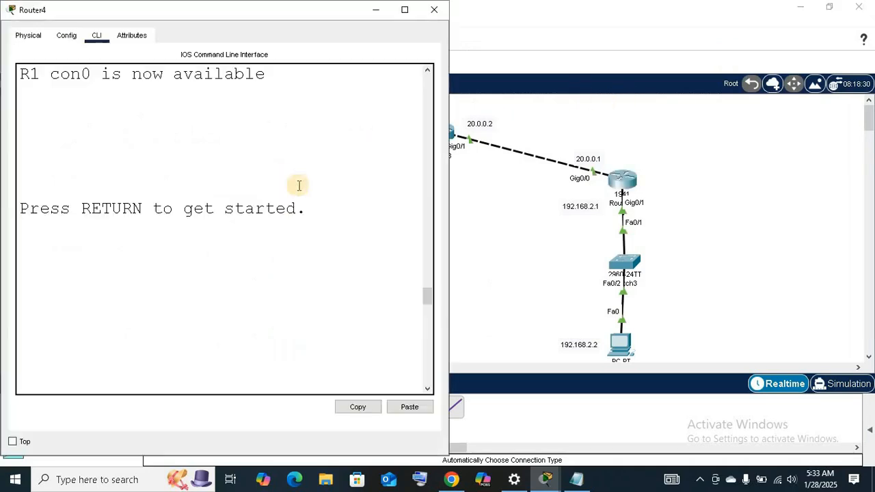
{"action": "left_click", "coordinate": [405, 9]}
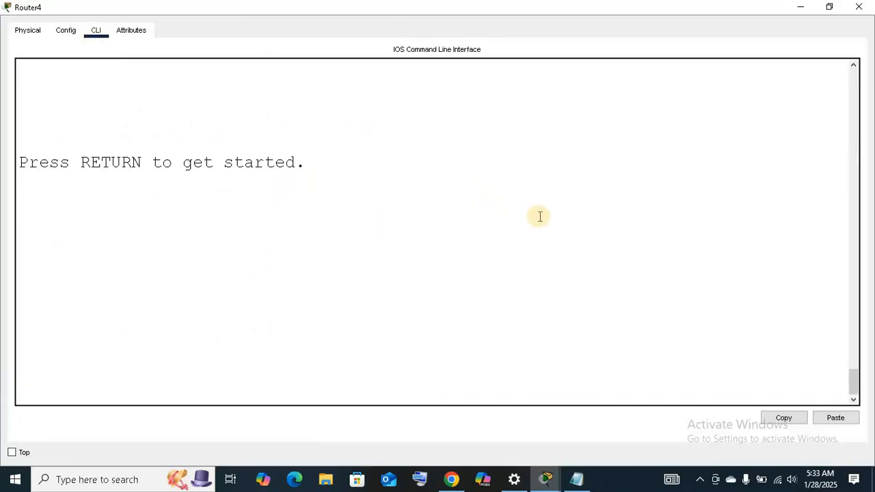
{"action": "scroll", "coordinate": [539, 217], "scroll_direction": "up", "scroll_amount": 7}
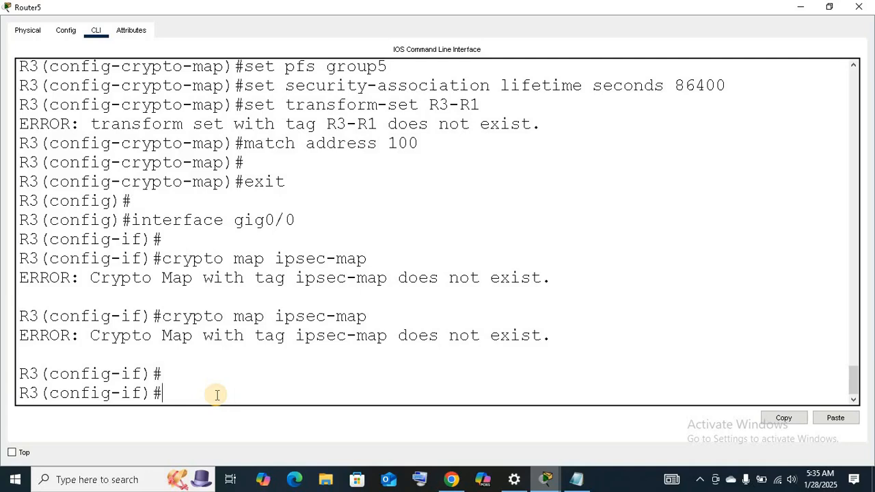
Apply the crypto map to R3's gig0/0 interface using the uppercase name IPSEC-MAP.
{"action": "key", "text": "Up"}
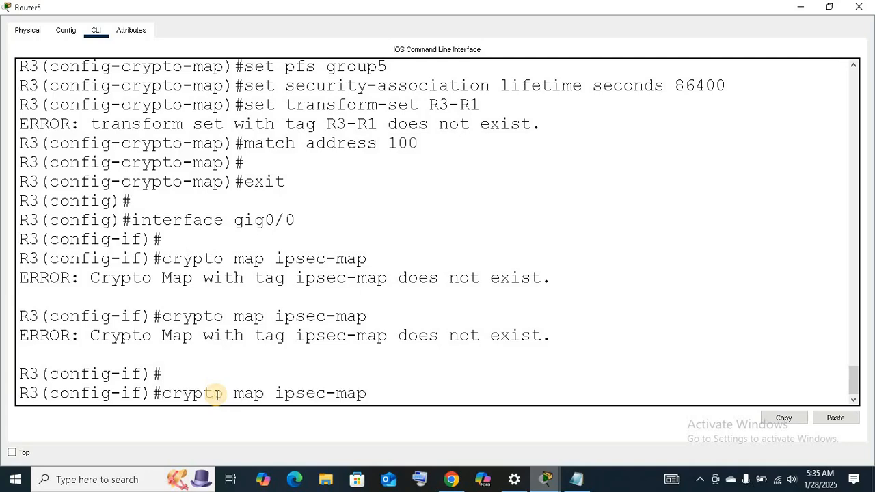
{"action": "key", "text": "Right"}
{"action": "key", "text": "Right"}
{"action": "key", "text": "BackSpace"}
{"action": "key", "text": "BackSpace"}
{"action": "key", "text": "BackSpace"}
{"action": "key", "text": "BackSpace"}
{"action": "key", "text": "BackSpace"}
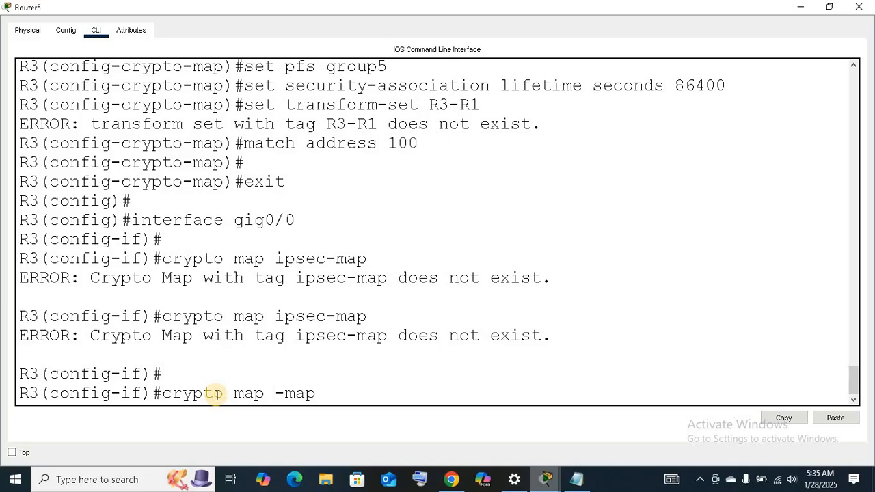
{"action": "type", "text": "IPSEC"}
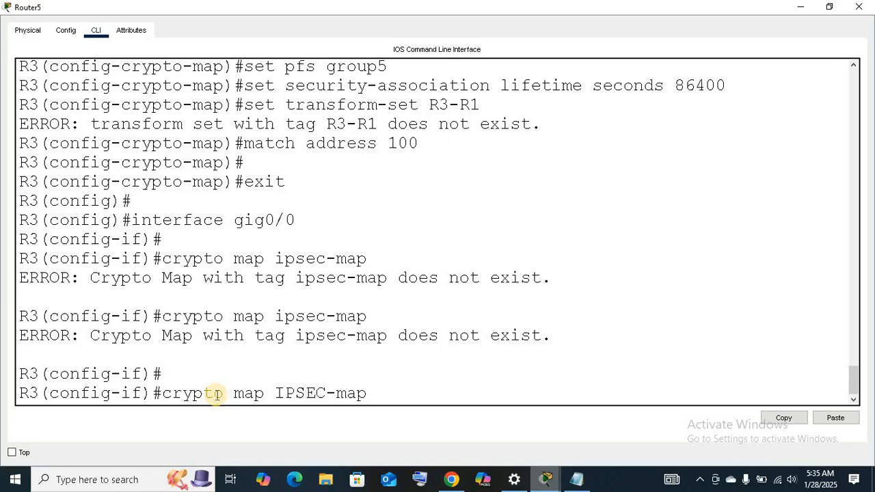
{"action": "key", "text": "Right"}
{"action": "key", "text": "BackSpace"}
{"action": "key", "text": "BackSpace"}
{"action": "key", "text": "BackSpace"}
{"action": "type", "text": "MAP"}
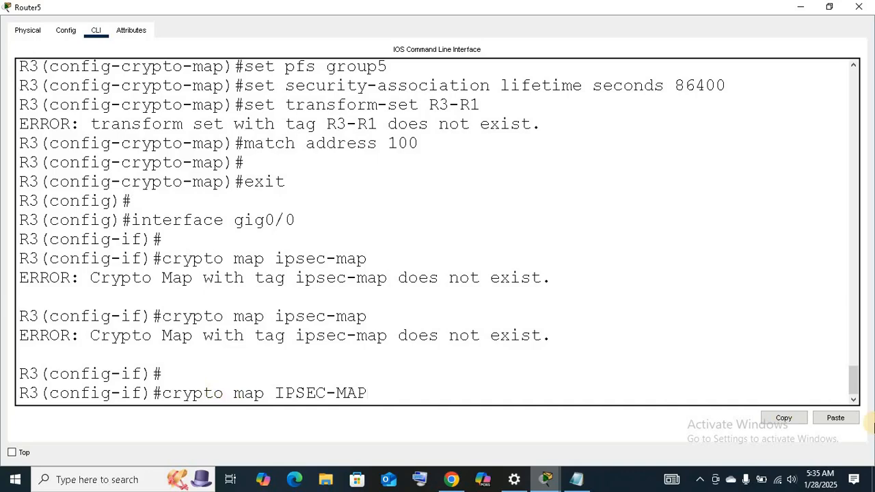
{"action": "key", "text": "Return"}
{"action": "key", "text": "Return"}
{"action": "key", "text": "Return"}
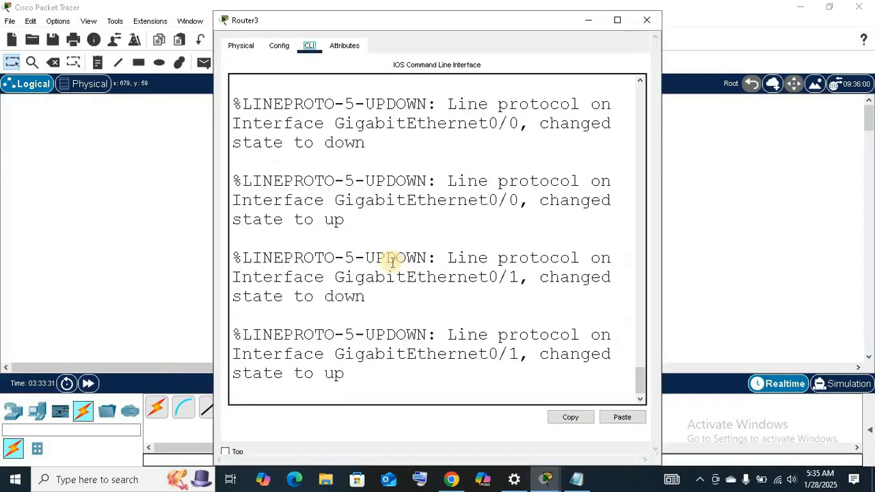
Display the IP routing table on the ISP router, Router3, and close its window.
{"action": "left_click", "coordinate": [615, 20]}
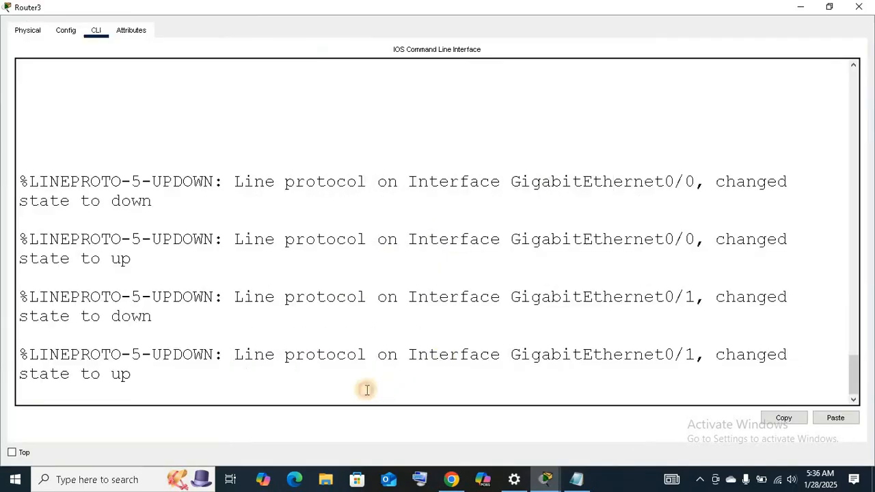
{"action": "key", "text": "Return"}
{"action": "key", "text": "Return"}
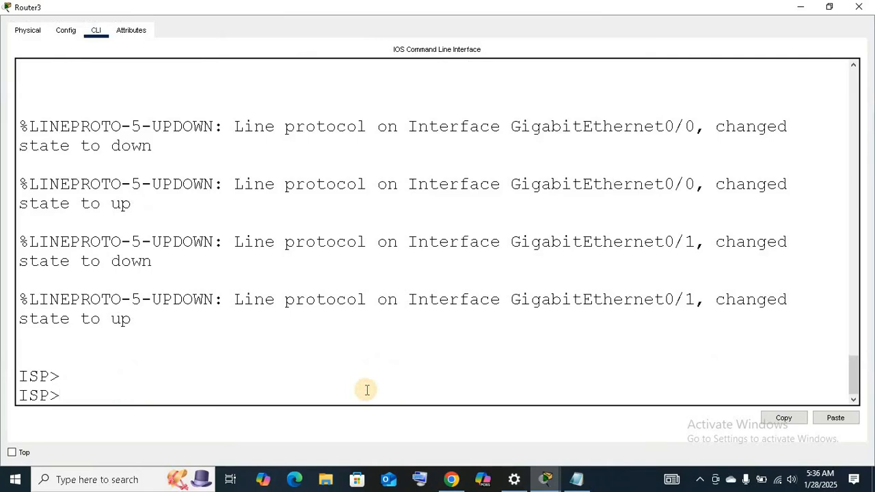
{"action": "key", "text": "Return"}
{"action": "type", "text": "SHOW I"}
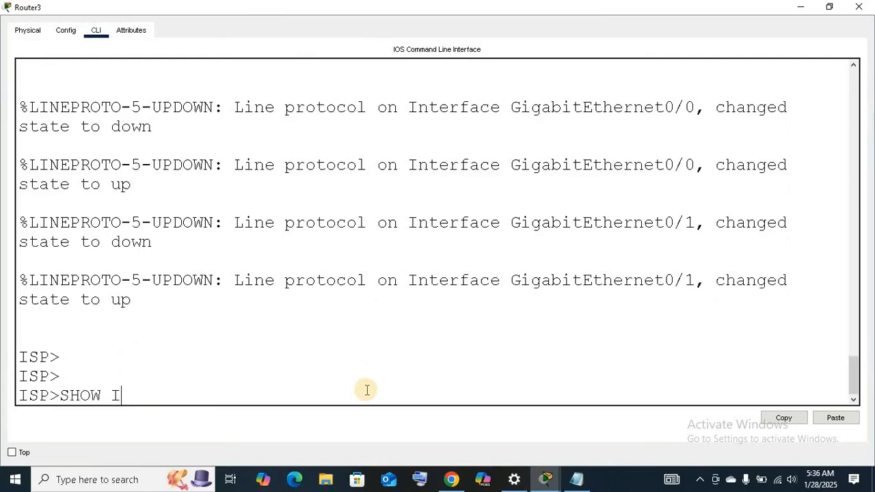
{"action": "type", "text": "P ROUTE"}
{"action": "key", "text": "Return"}
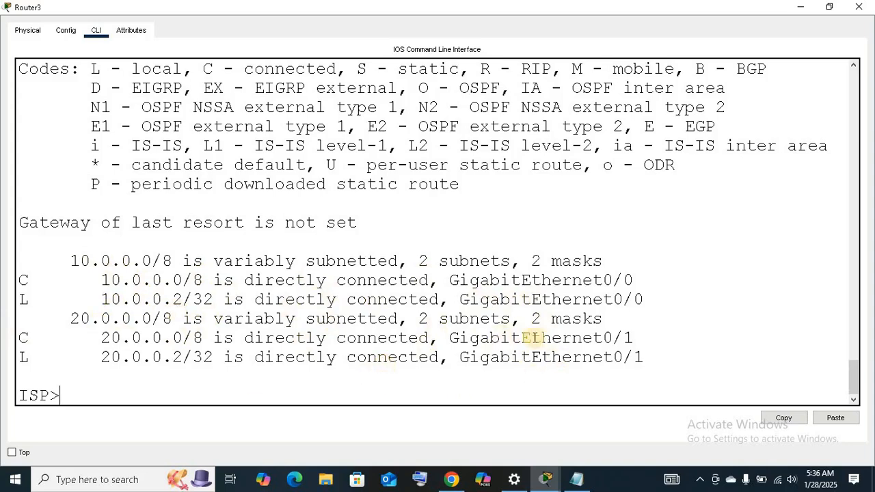
{"action": "left_click", "coordinate": [854, 10]}
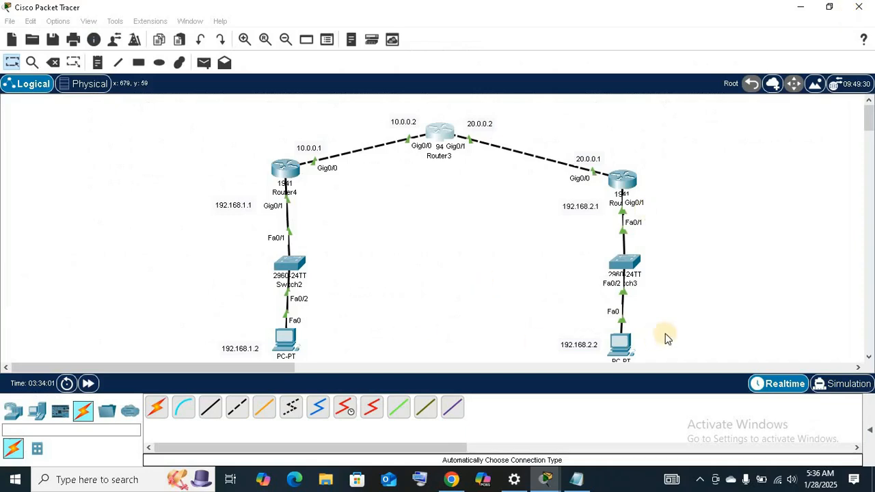
Open the Command Prompt on PC3 and ping 192.168.1.2.
{"action": "left_click", "coordinate": [625, 345]}
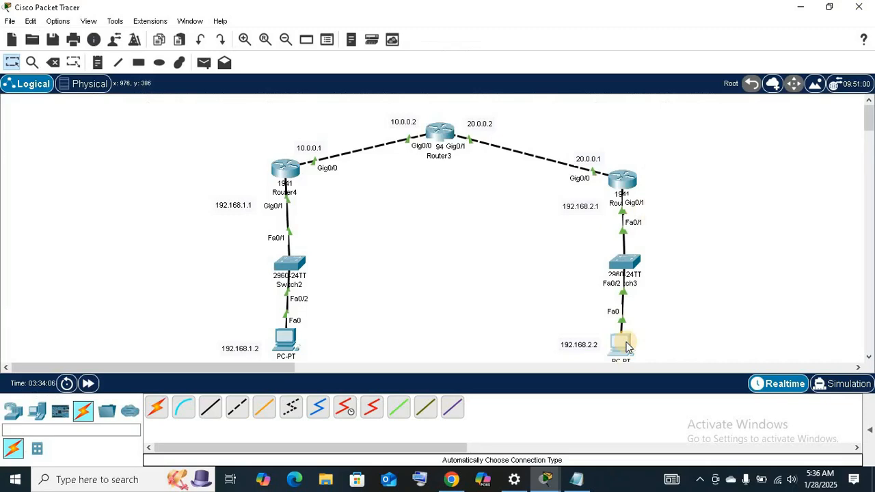
{"action": "left_click", "coordinate": [625, 345]}
{"action": "left_click", "coordinate": [700, 127]}
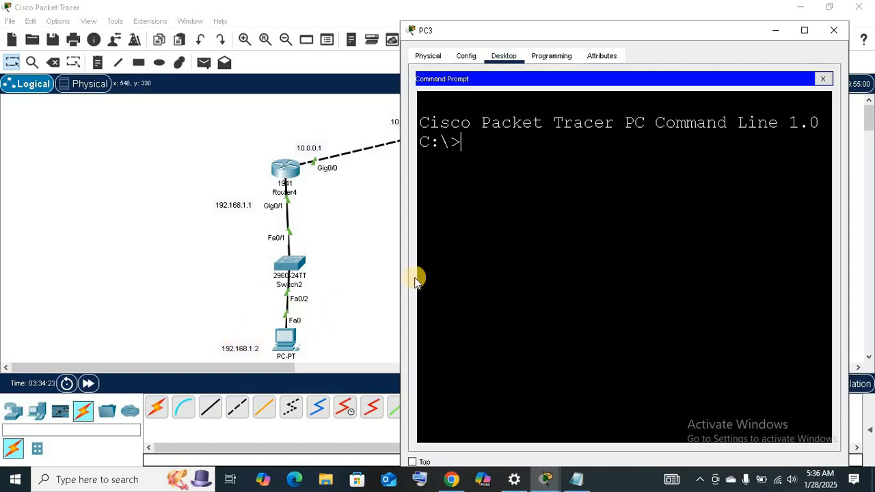
{"action": "type", "text": "ping 192.16"}
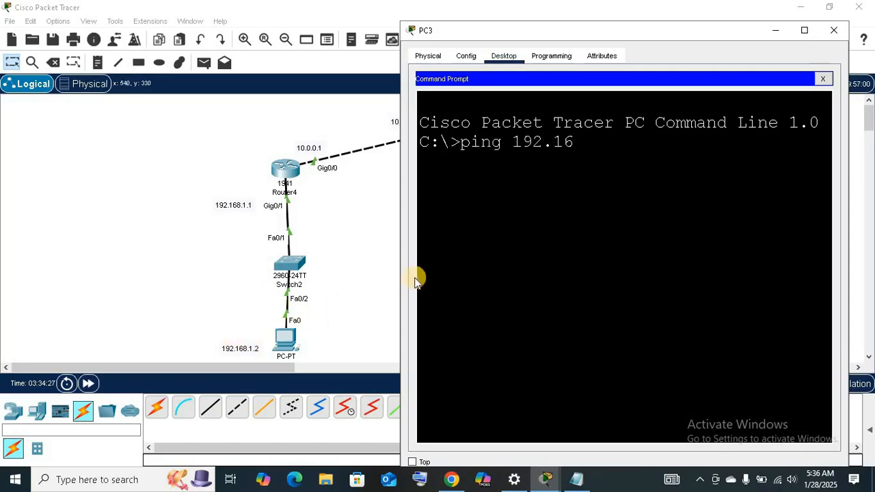
{"action": "type", "text": "8.1.2"}
{"action": "key", "text": "Return"}
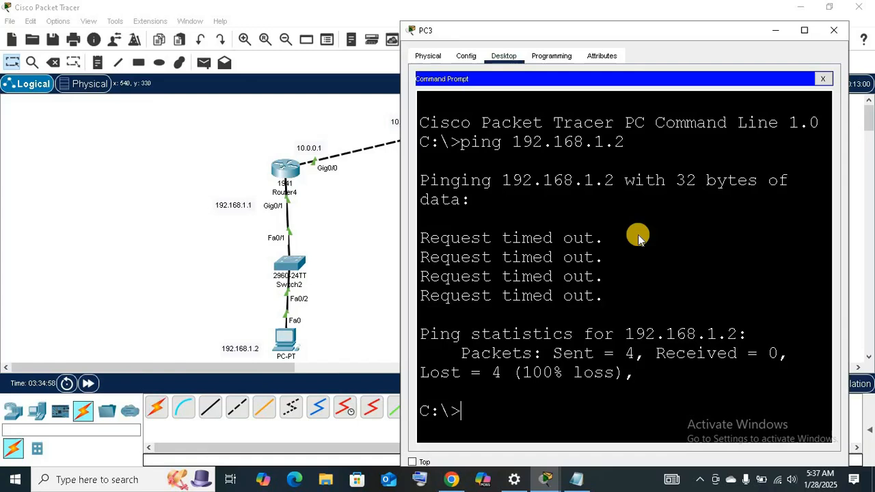
Maximize PC3's window and repeat the ping to 192.168.1.2 two more times.
{"action": "key", "text": "super+Up"}
{"action": "key", "text": "Up"}
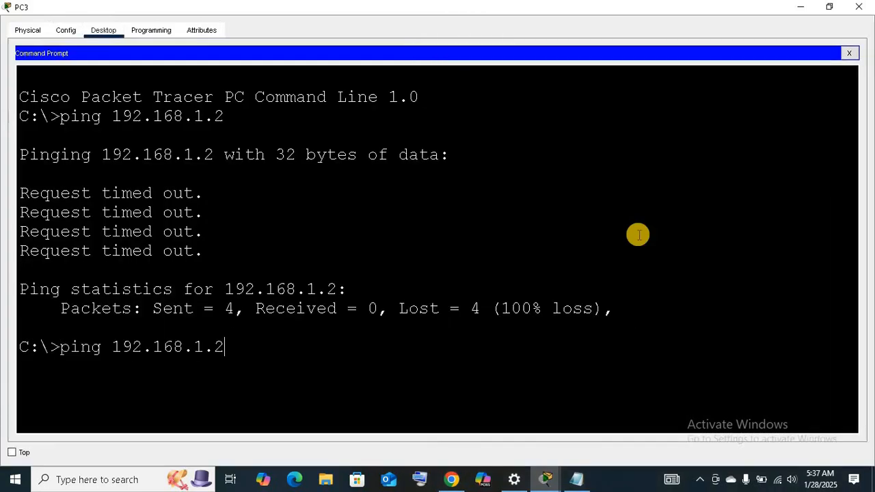
{"action": "key", "text": "Return"}
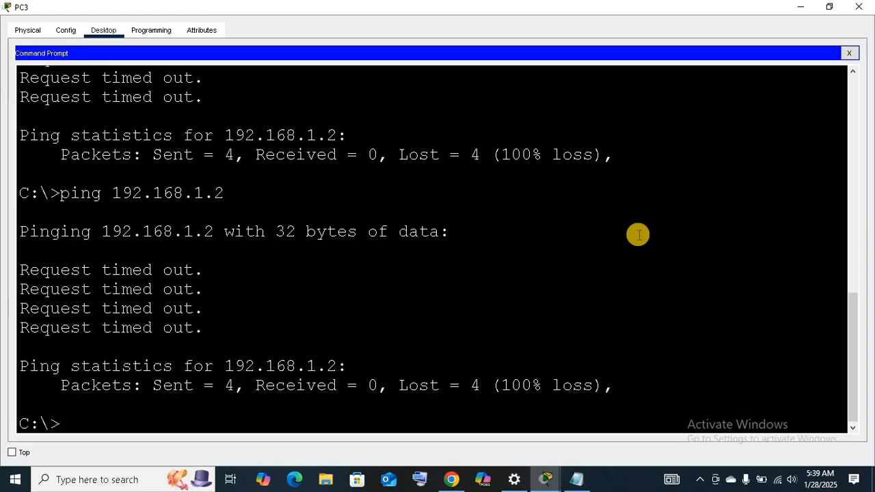
{"action": "key", "text": "Up"}
{"action": "key", "text": "Return"}
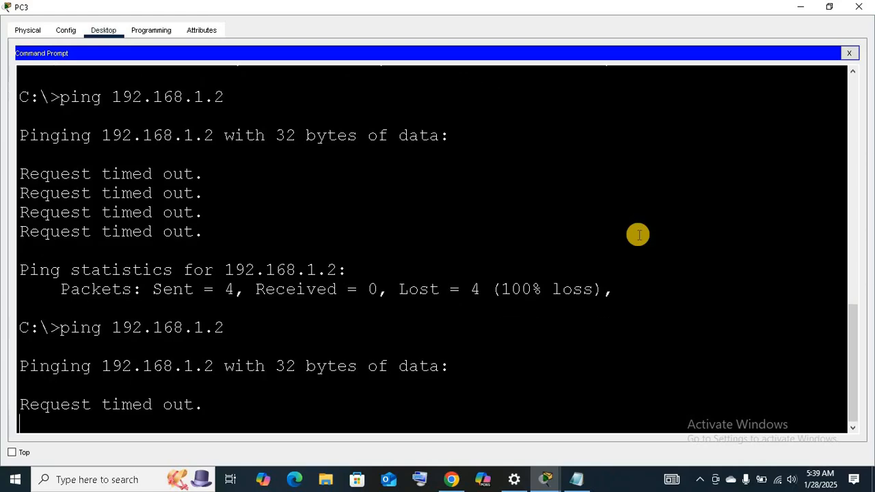
{"action": "scroll", "coordinate": [477, 188], "scroll_direction": "up", "scroll_amount": 1}
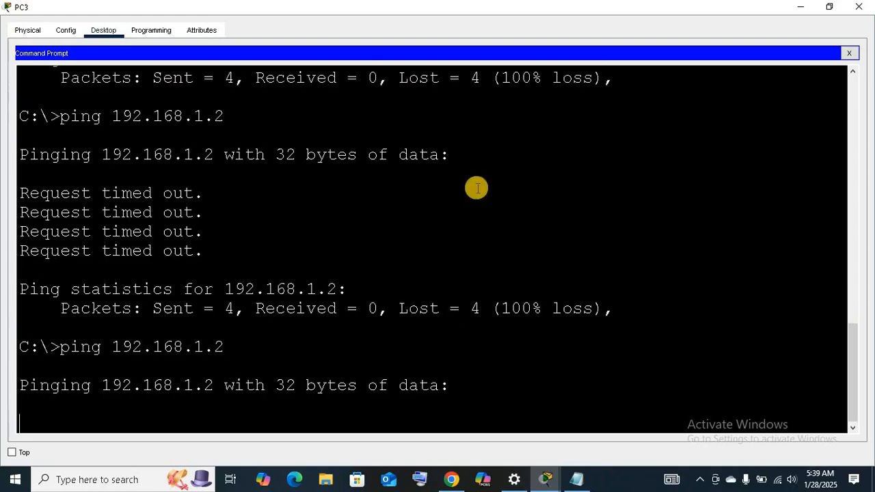
Return to the topology, open the Command Prompt on PC2 and ping 192.168.2.2.
{"action": "key", "text": "alt+Tab"}
{"action": "left_click", "coordinate": [285, 335]}
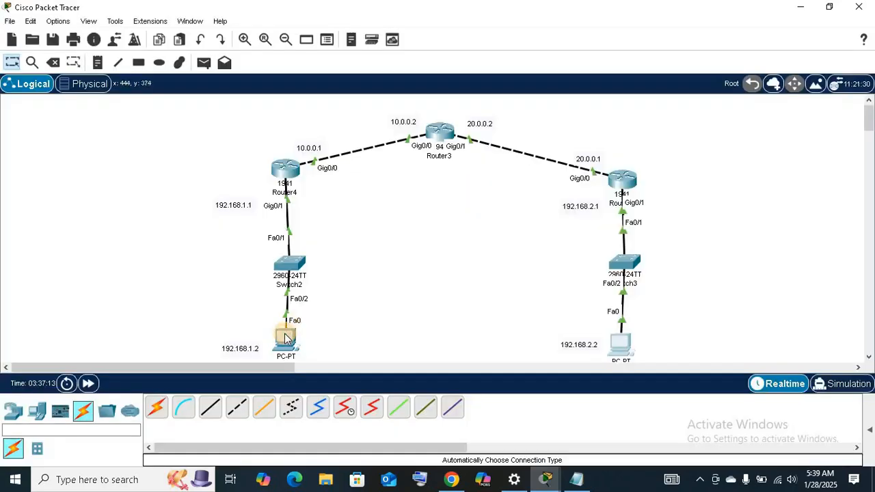
{"action": "left_click", "coordinate": [285, 337]}
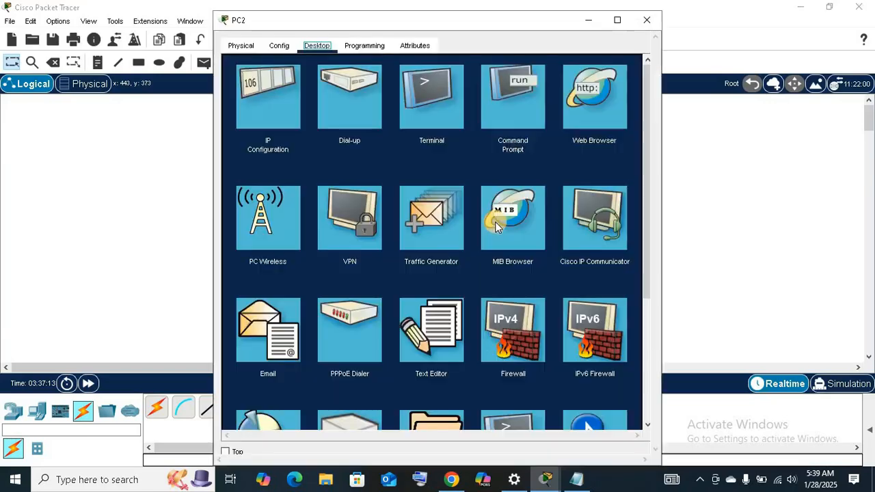
{"action": "left_click", "coordinate": [495, 77]}
{"action": "left_click_drag", "start_coordinate": [498, 27], "coordinate": [292, 86]}
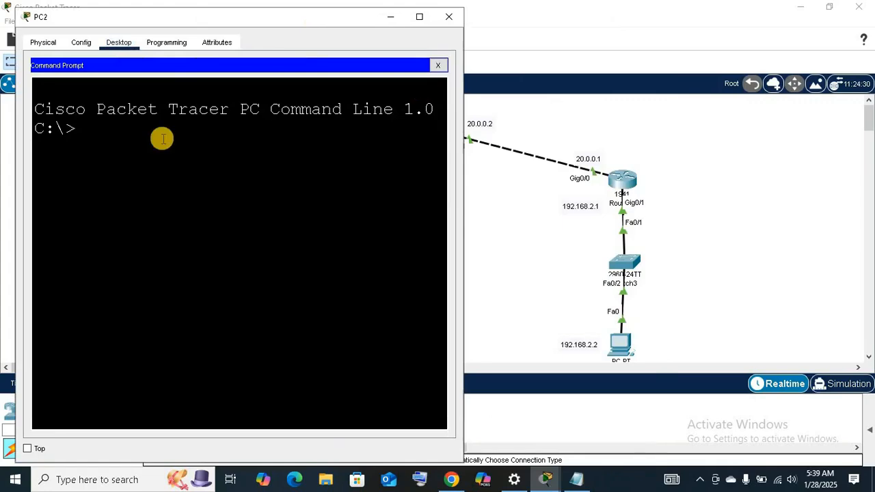
{"action": "type", "text": "ping 192.168.2.2"}
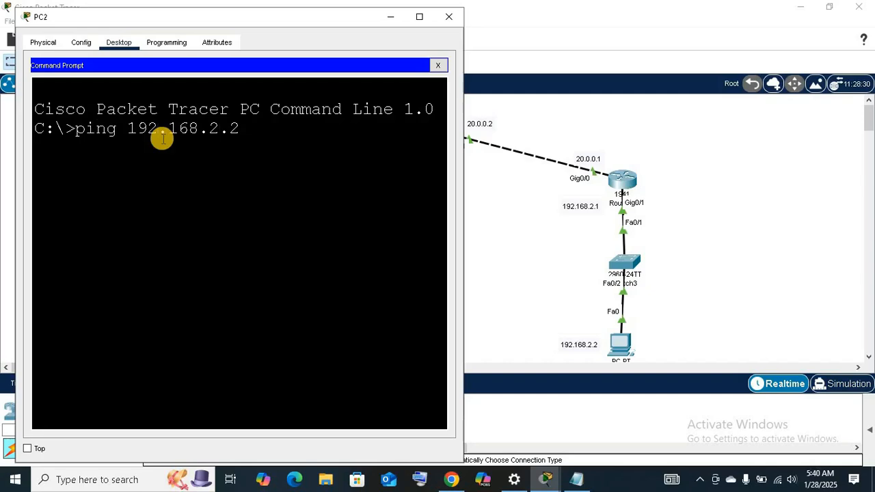
{"action": "key", "text": "Return"}
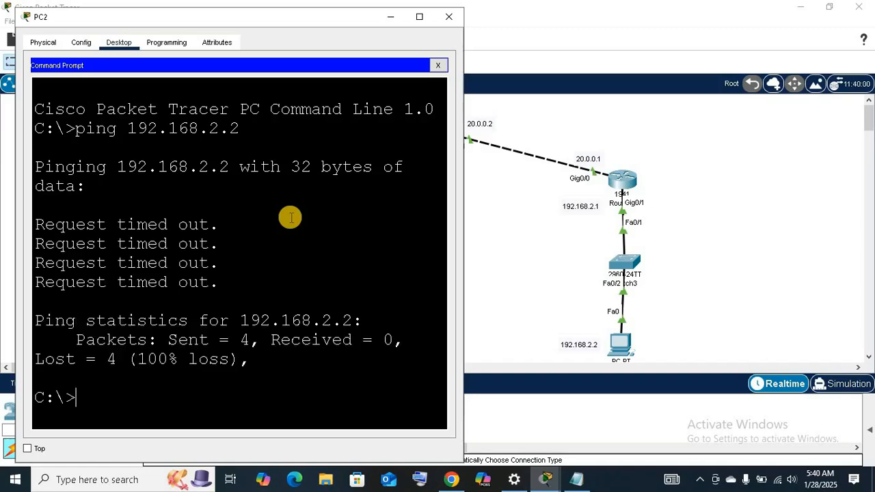
Repeat the ping to 192.168.2.2 twice from PC2, and close its Command Prompt and device window.
{"action": "key", "text": "Up"}
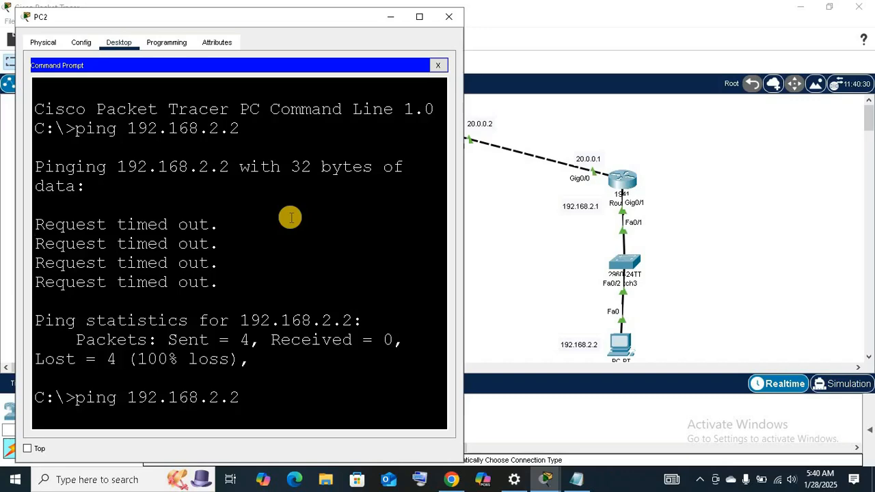
{"action": "key", "text": "Return"}
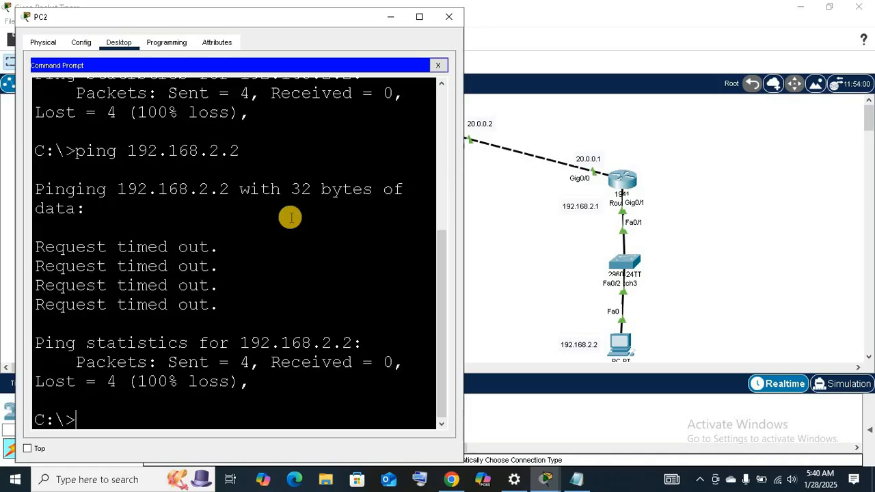
{"action": "key", "text": "Up"}
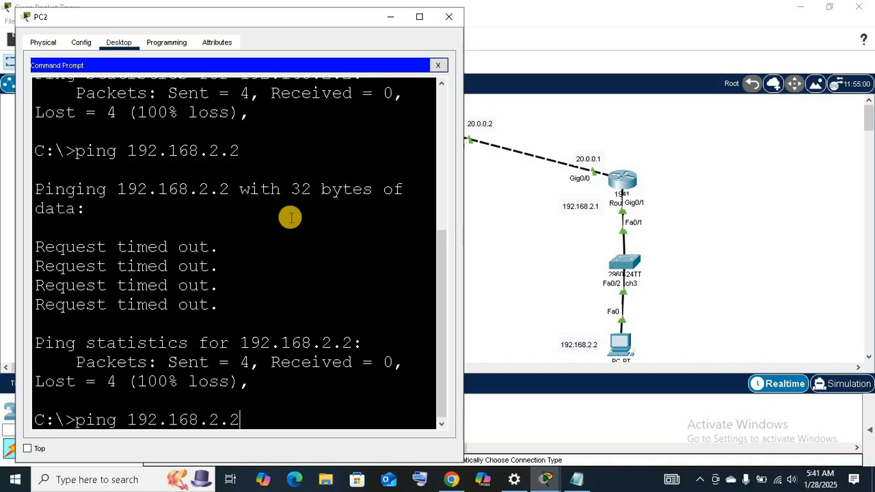
{"action": "key", "text": "Return"}
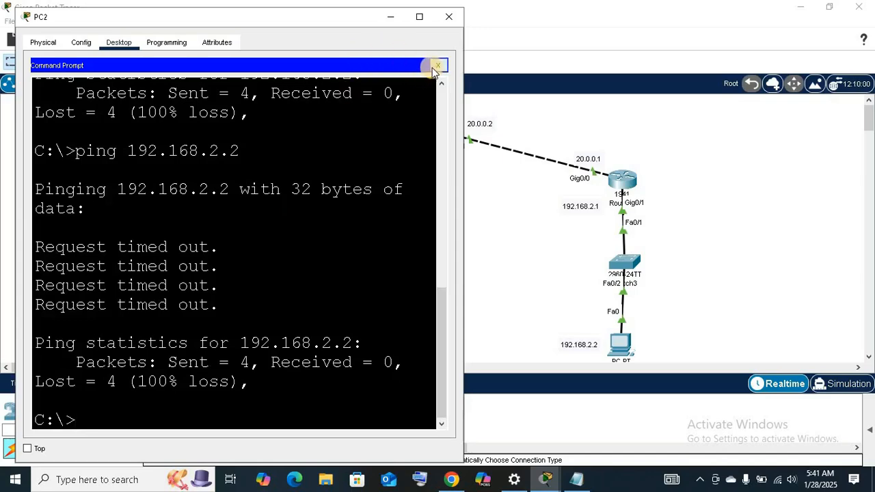
{"action": "left_click", "coordinate": [437, 66]}
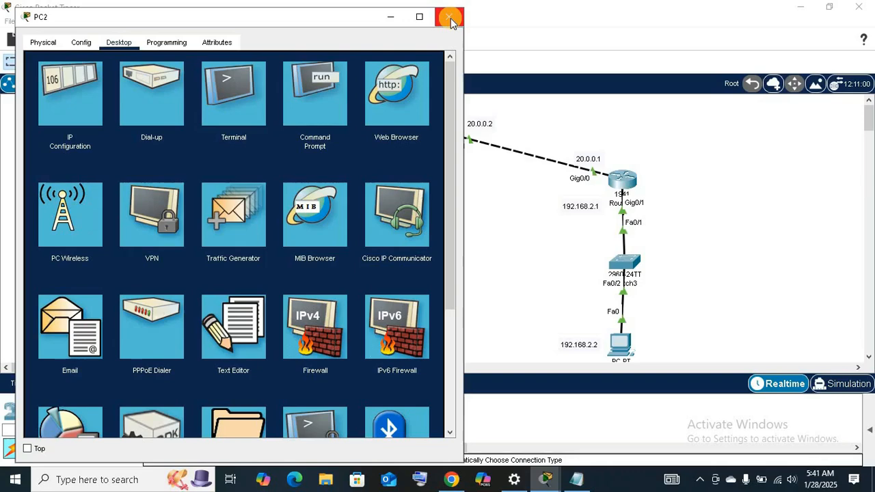
{"action": "left_click", "coordinate": [450, 18]}
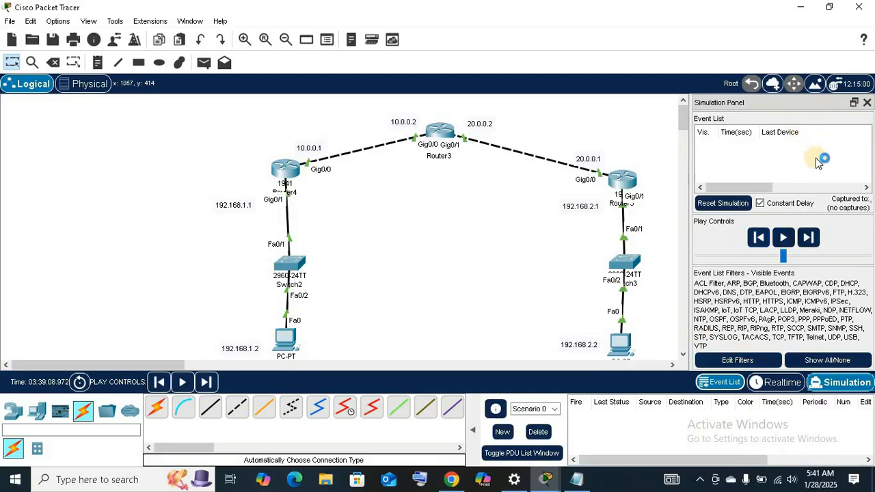
Edit the simulation event filters so that ICMP is the only IPv4 protocol left enabled.
{"action": "left_click", "coordinate": [745, 360]}
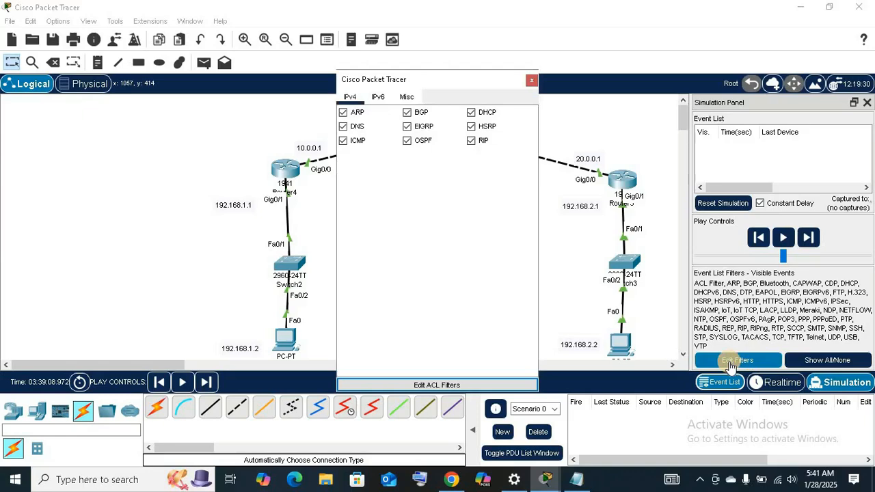
{"action": "left_click", "coordinate": [342, 127]}
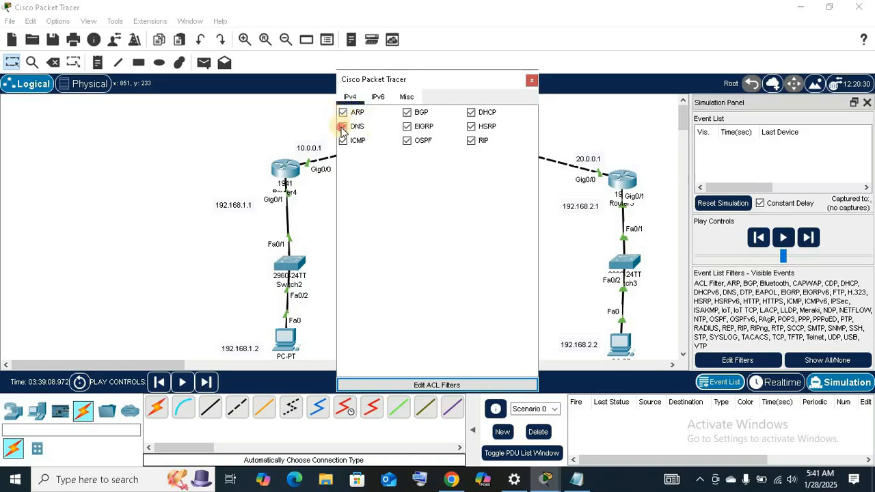
{"action": "left_click", "coordinate": [342, 112]}
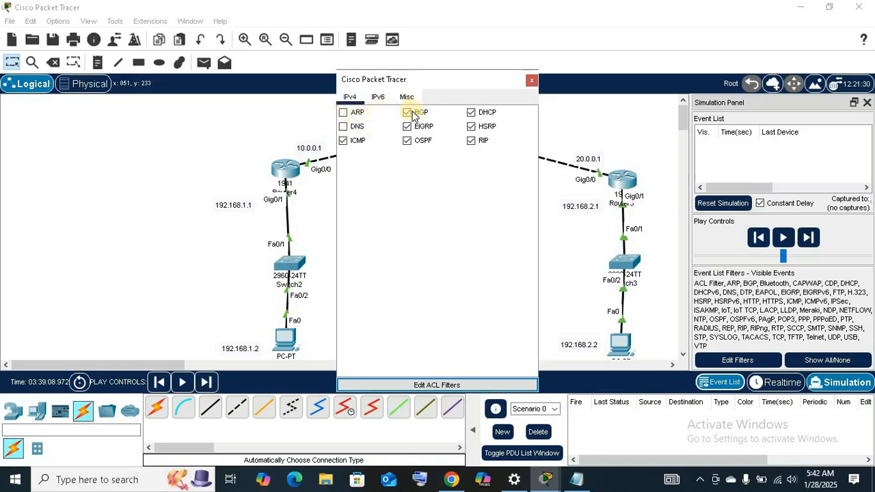
{"action": "left_click", "coordinate": [410, 113]}
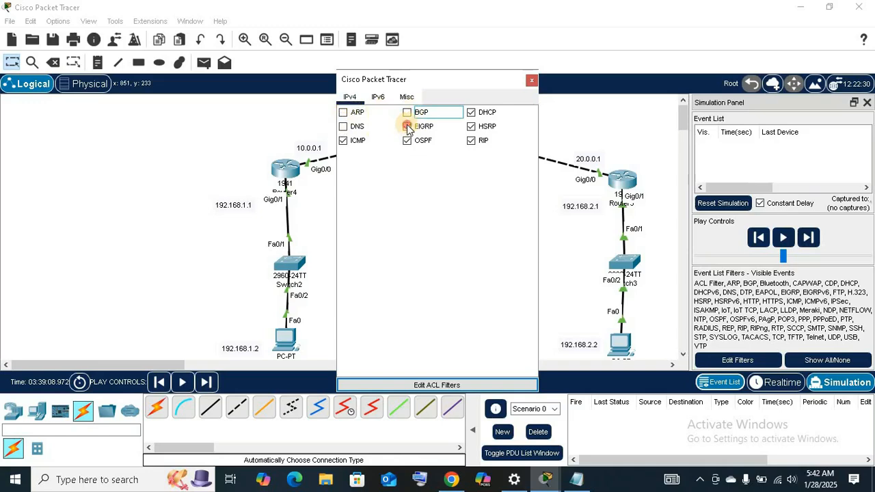
{"action": "left_click", "coordinate": [408, 127]}
{"action": "left_click", "coordinate": [407, 140]}
{"action": "left_click", "coordinate": [471, 140]}
{"action": "left_click", "coordinate": [471, 127]}
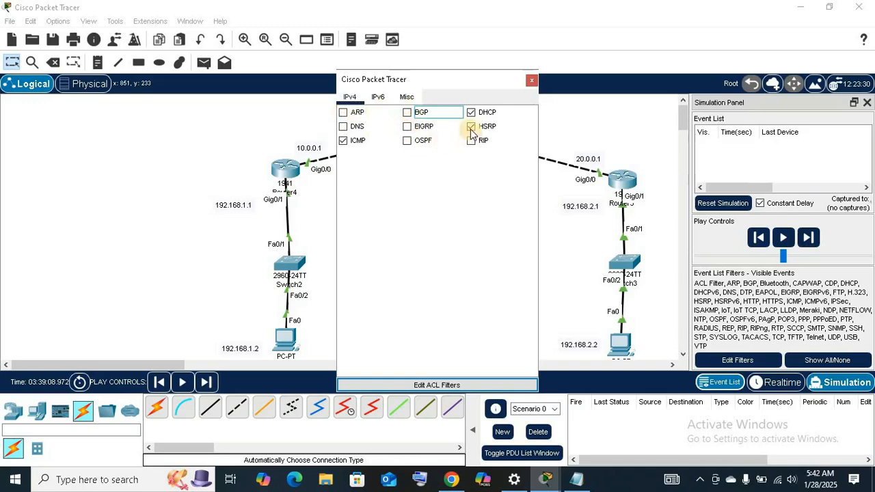
{"action": "left_click", "coordinate": [471, 113]}
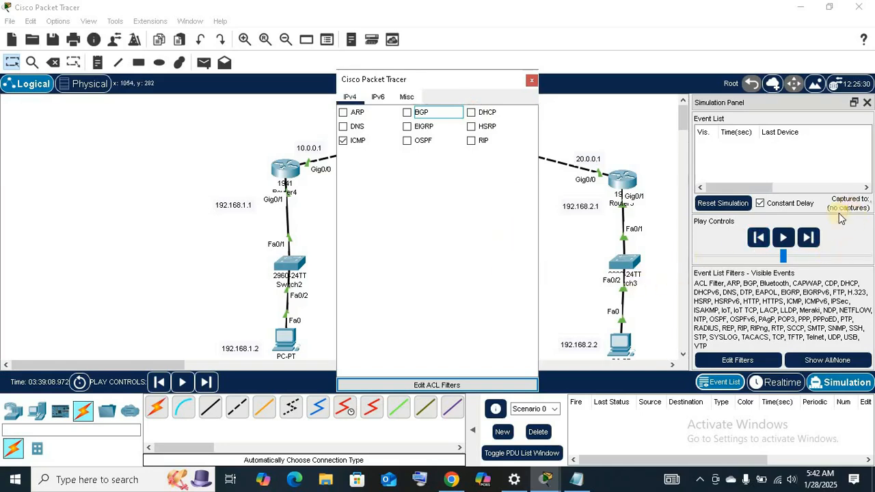
Start playing the simulation and move the event filter window clear of the topology.
{"action": "left_click", "coordinate": [782, 237]}
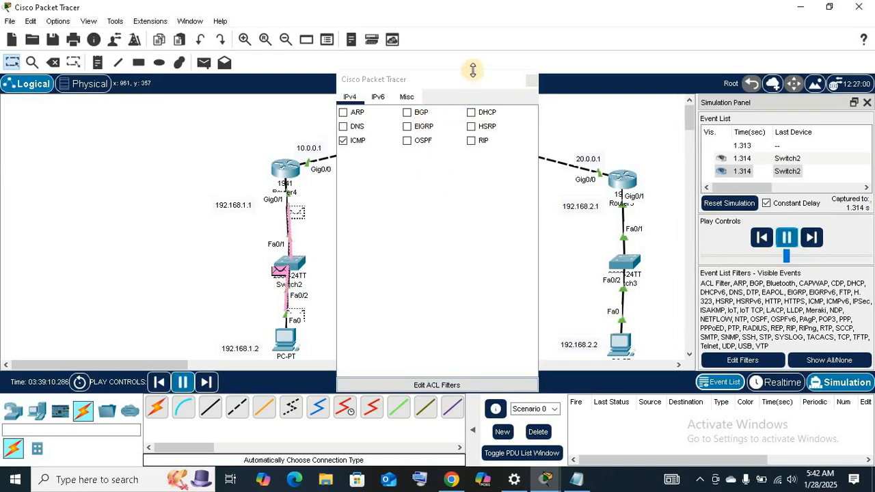
{"action": "left_click_drag", "start_coordinate": [464, 82], "coordinate": [809, 350]}
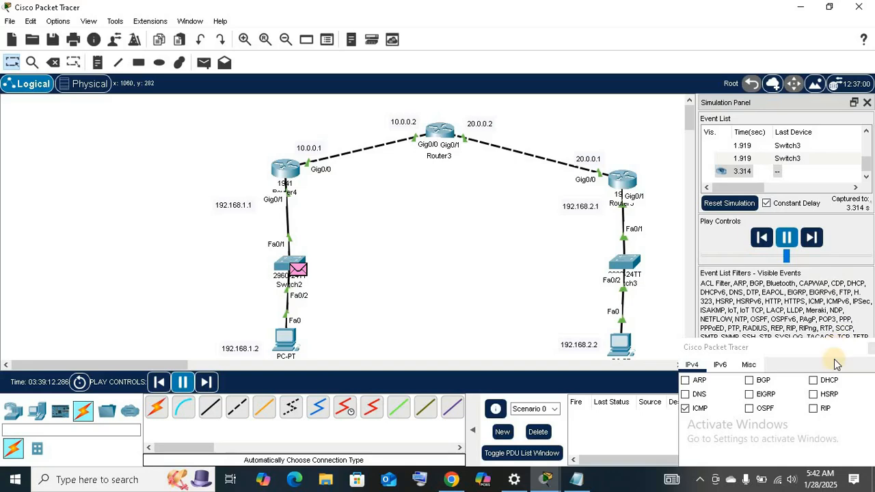
{"action": "left_click", "coordinate": [788, 366]}
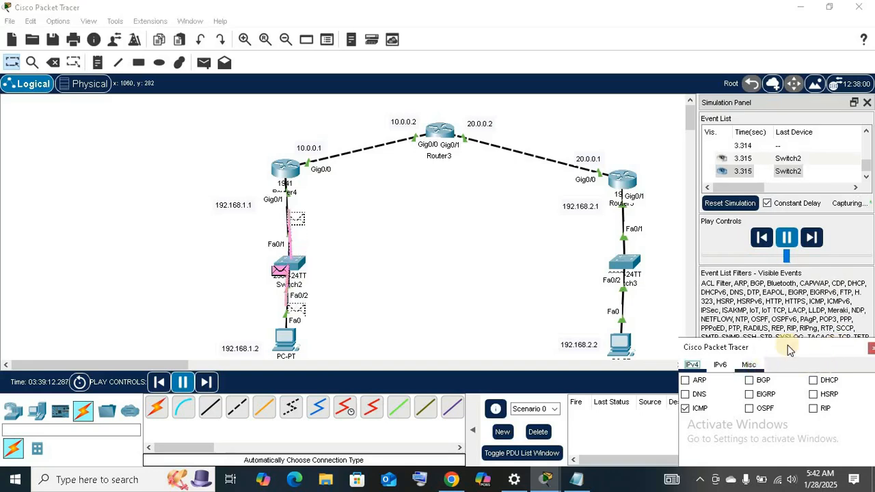
{"action": "left_click_drag", "start_coordinate": [738, 358], "coordinate": [524, 401]}
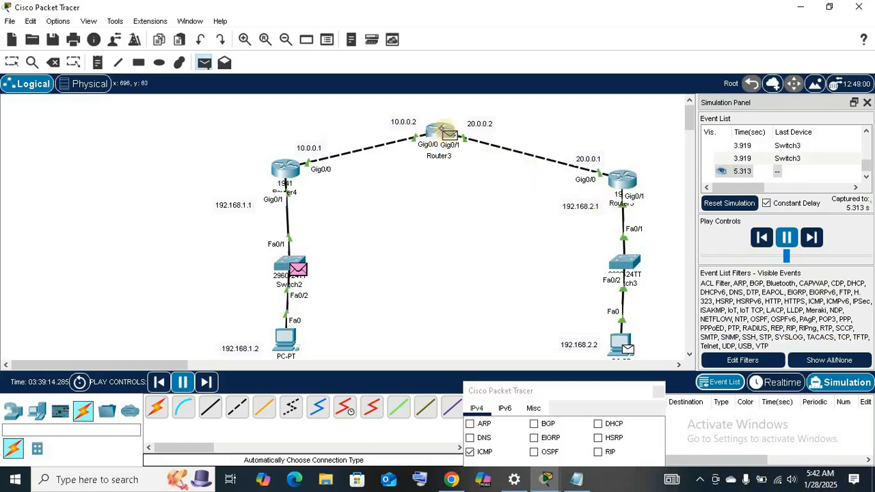
Open the PDU information for PC3's packet at Router3 and compare its inbound and outbound PDU details.
{"action": "left_click", "coordinate": [628, 178]}
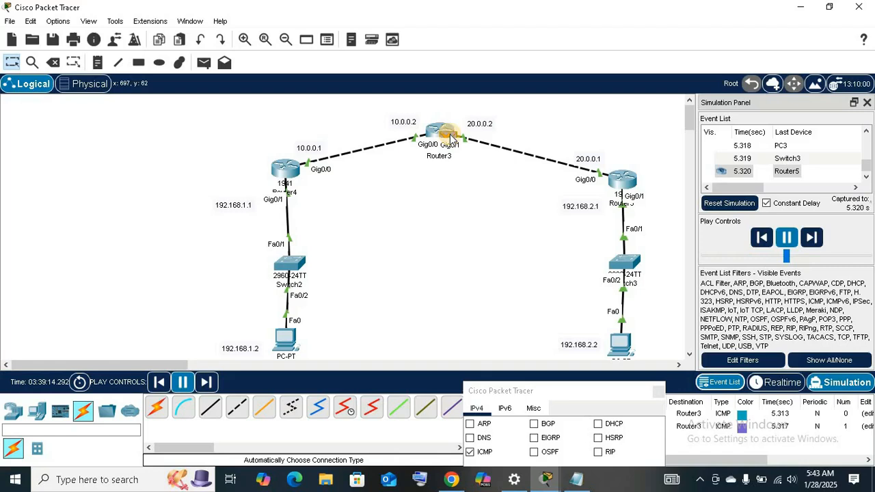
{"action": "left_click", "coordinate": [450, 136]}
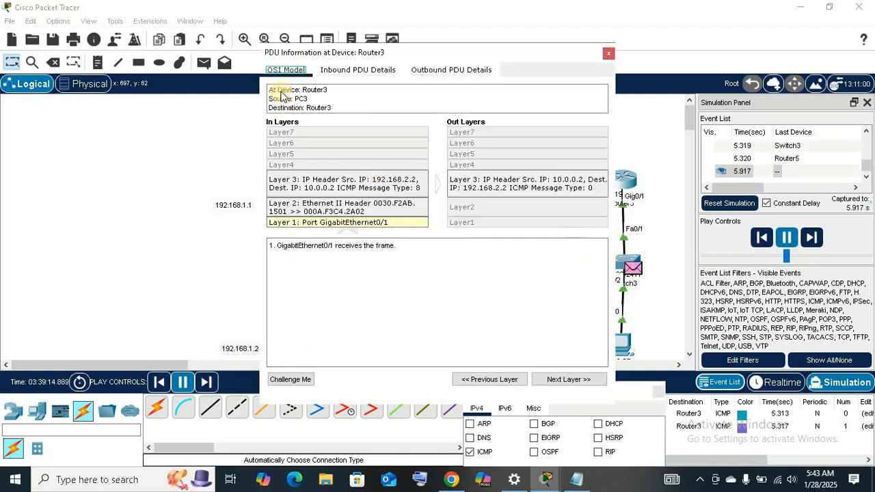
{"action": "left_click", "coordinate": [339, 74]}
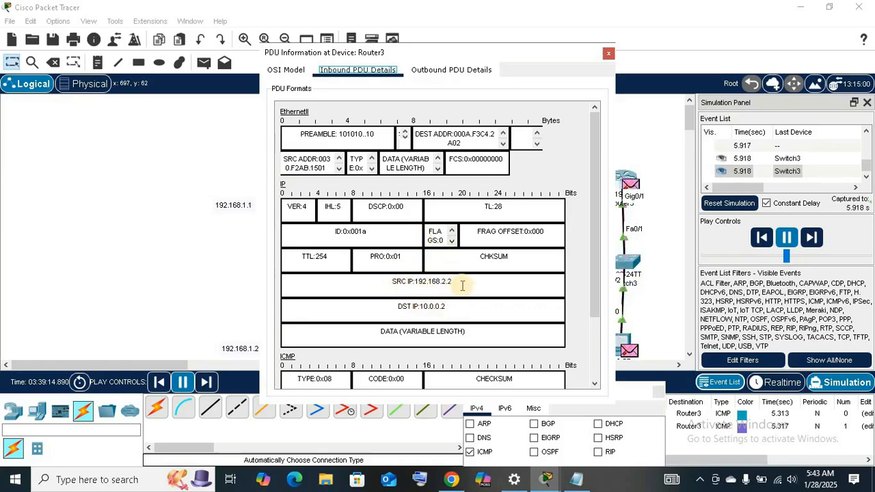
{"action": "scroll", "coordinate": [462, 285], "scroll_direction": "down", "scroll_amount": 3}
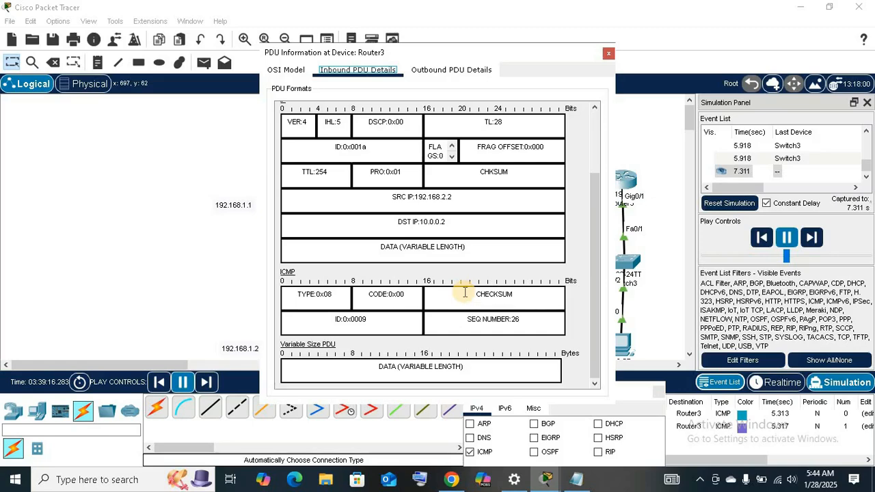
{"action": "left_click", "coordinate": [440, 74]}
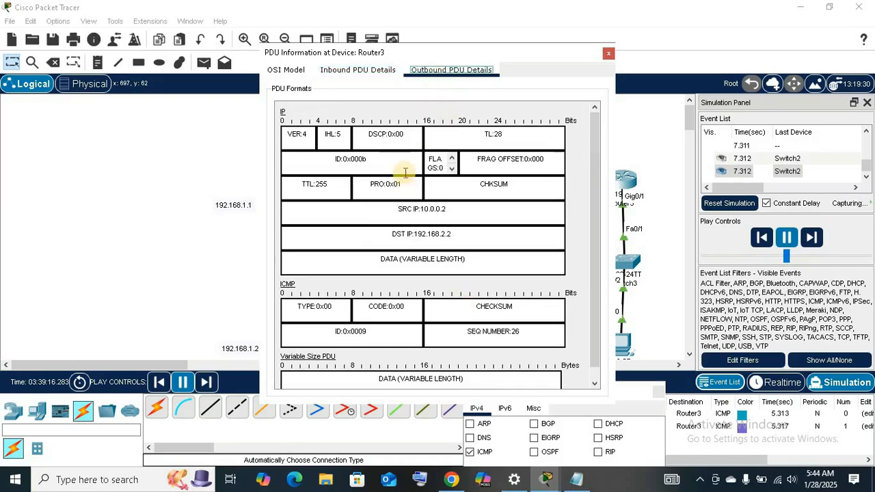
{"action": "scroll", "coordinate": [431, 264], "scroll_direction": "down", "scroll_amount": 1}
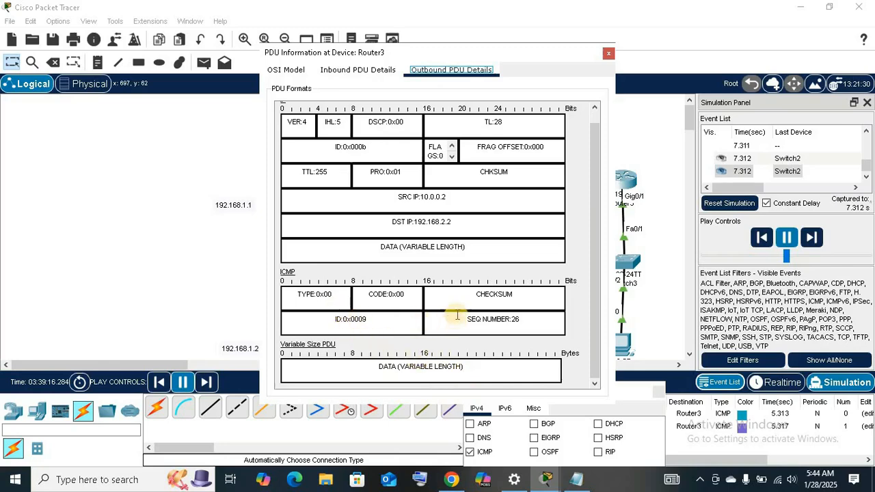
{"action": "left_click", "coordinate": [380, 71]}
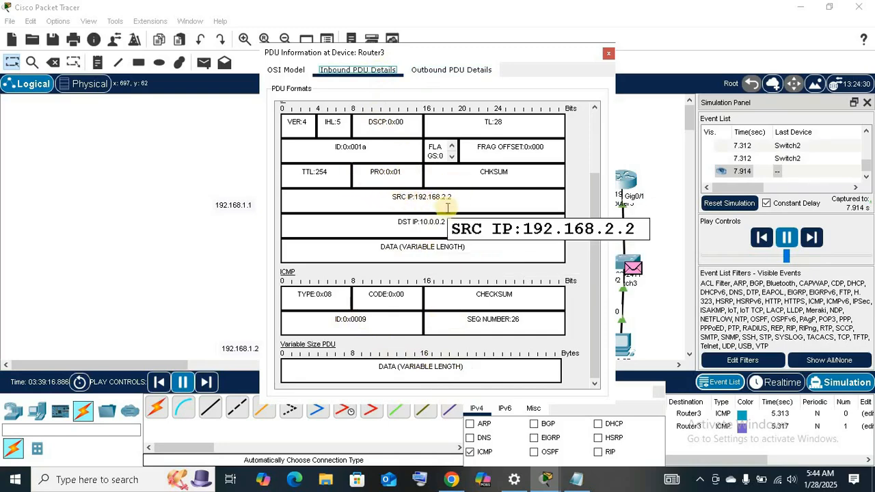
Move the PDU window aside and review the OSI model layers and inbound header fields of PC3's packet.
{"action": "left_click_drag", "start_coordinate": [497, 54], "coordinate": [435, 55]}
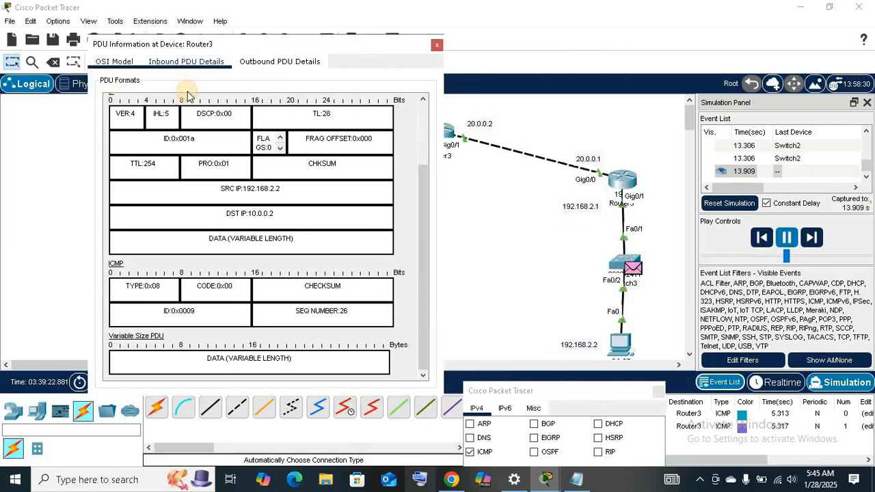
{"action": "left_click", "coordinate": [115, 61]}
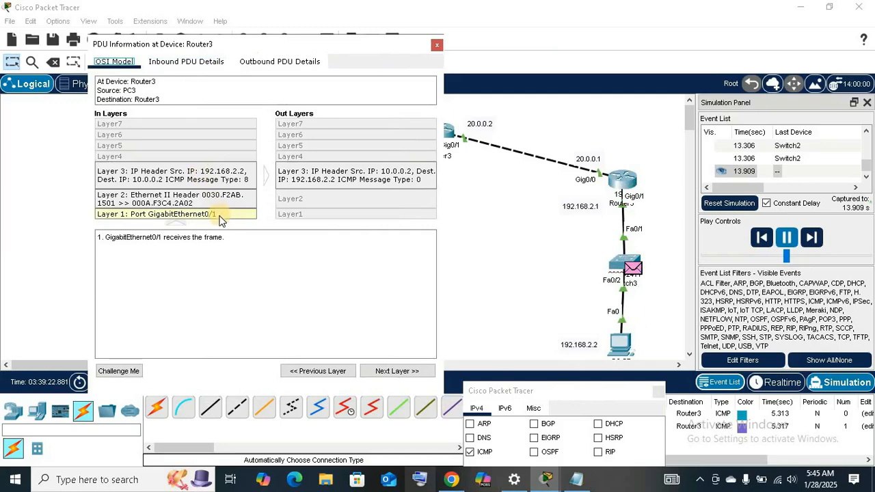
{"action": "left_click", "coordinate": [186, 62]}
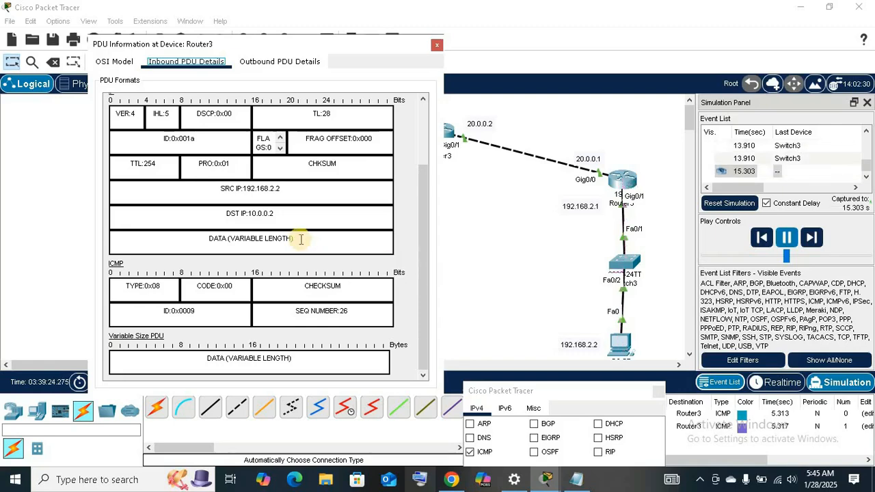
{"action": "scroll", "coordinate": [301, 239], "scroll_direction": "up", "scroll_amount": 2}
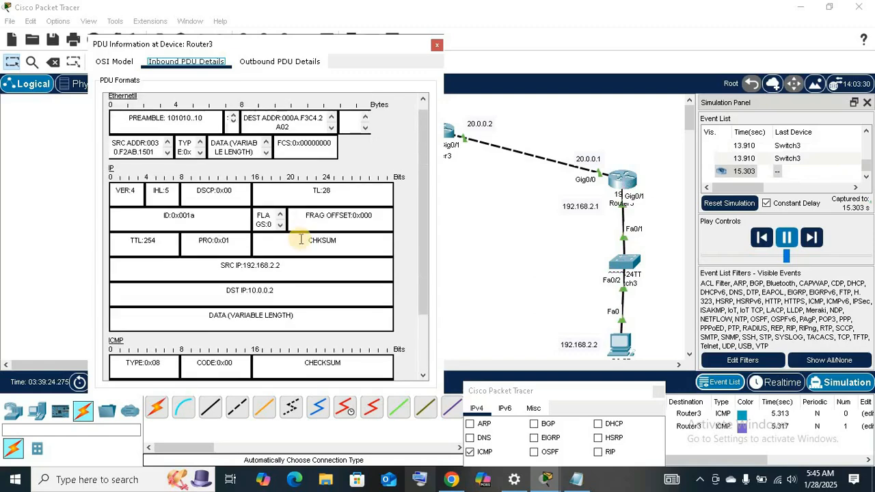
{"action": "scroll", "coordinate": [300, 240], "scroll_direction": "up", "scroll_amount": 1}
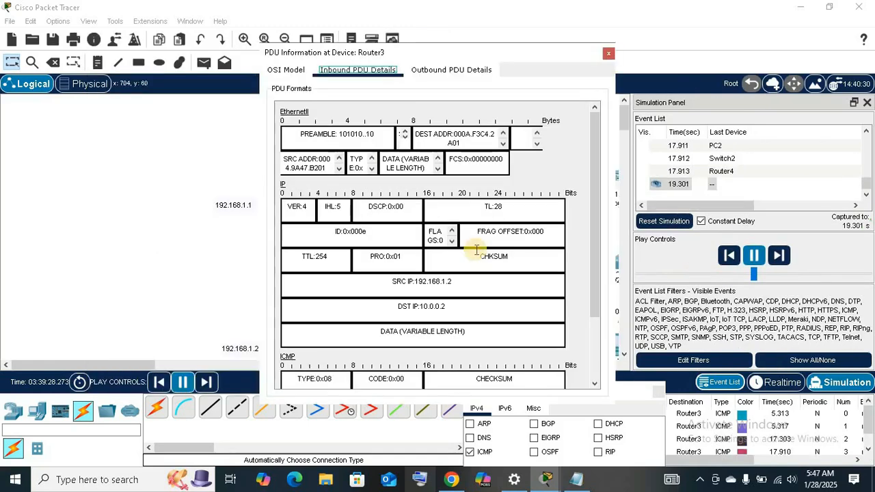
Examine the inbound IP and ICMP header fields of the packet from 192.168.1.2 at Router3.
{"action": "scroll", "coordinate": [476, 249], "scroll_direction": "down", "scroll_amount": 1}
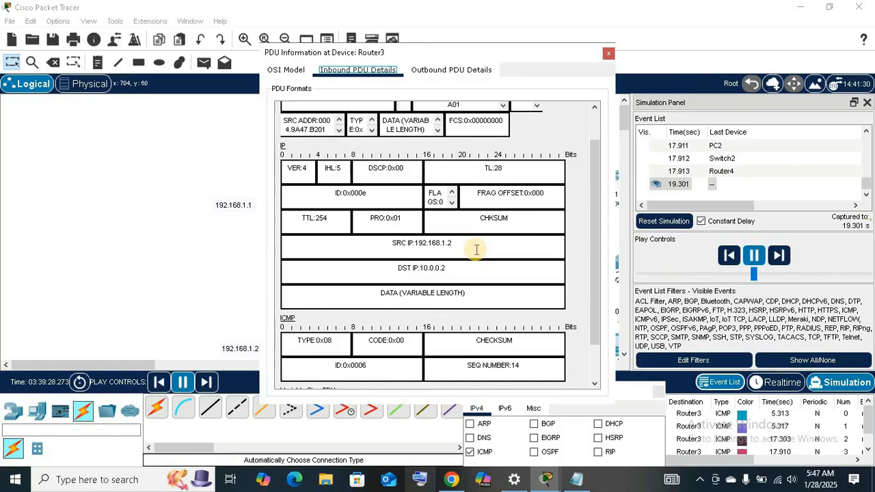
{"action": "scroll", "coordinate": [476, 249], "scroll_direction": "down", "scroll_amount": 2}
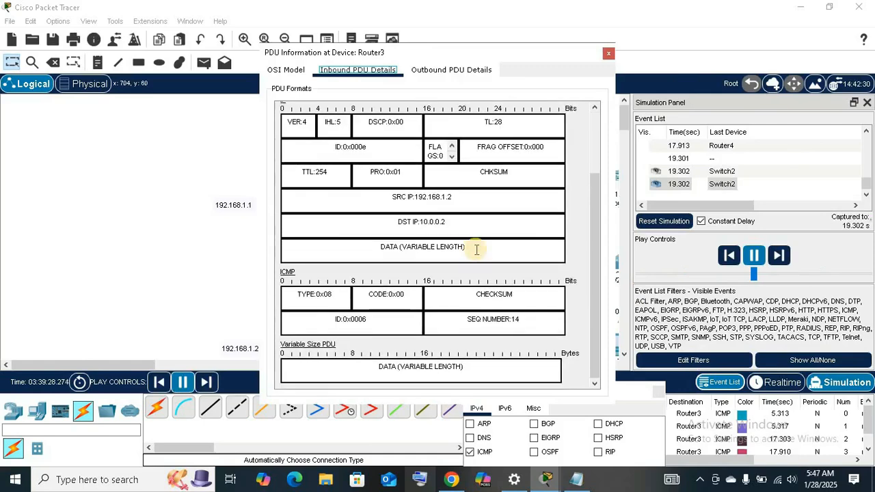
{"action": "scroll", "coordinate": [476, 249], "scroll_direction": "up", "scroll_amount": 2}
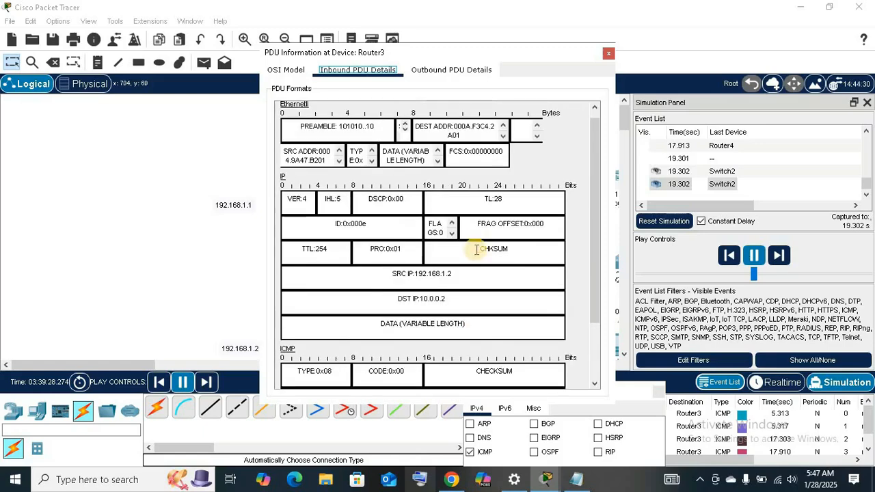
{"action": "scroll", "coordinate": [476, 250], "scroll_direction": "up", "scroll_amount": 1}
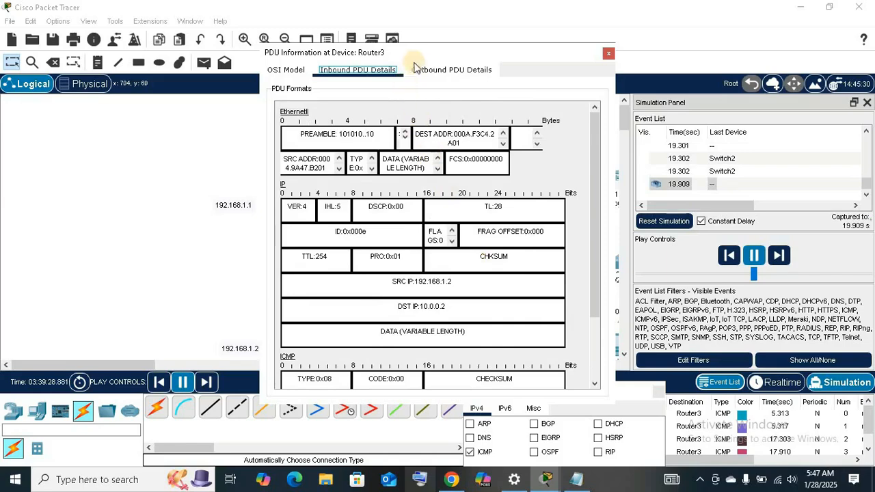
{"action": "left_click_drag", "start_coordinate": [427, 62], "coordinate": [475, 60]}
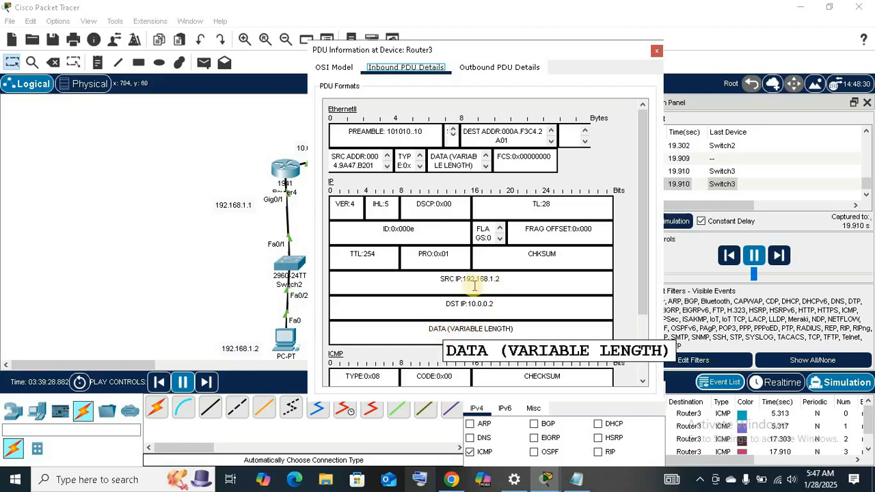
{"action": "scroll", "coordinate": [496, 288], "scroll_direction": "down", "scroll_amount": 3}
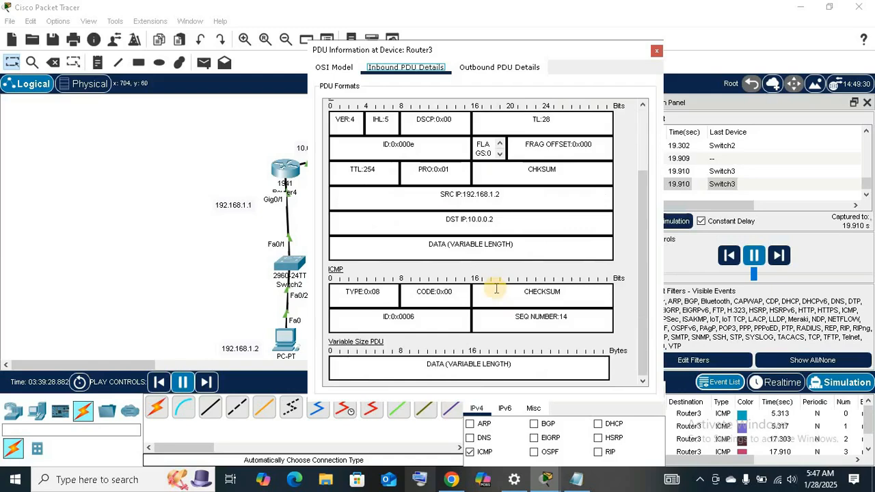
Close Router3's PDU information window and pause the simulation.
{"action": "left_click", "coordinate": [655, 52]}
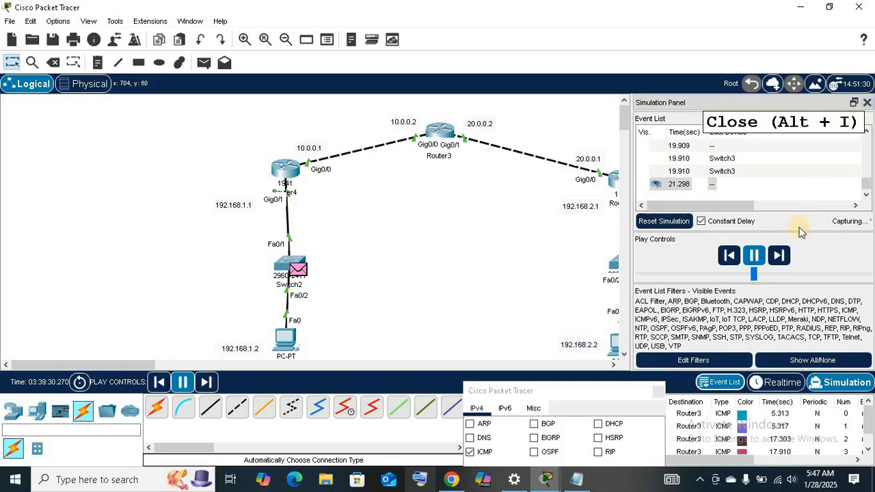
{"action": "left_click", "coordinate": [753, 254]}
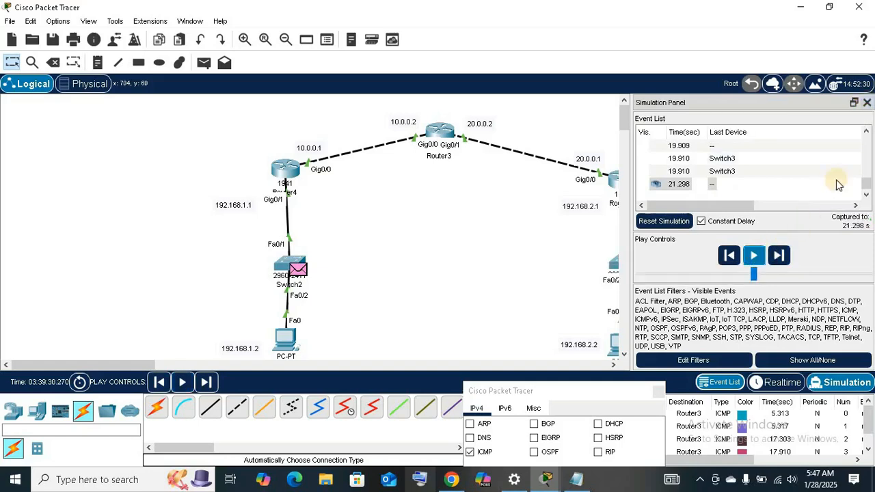